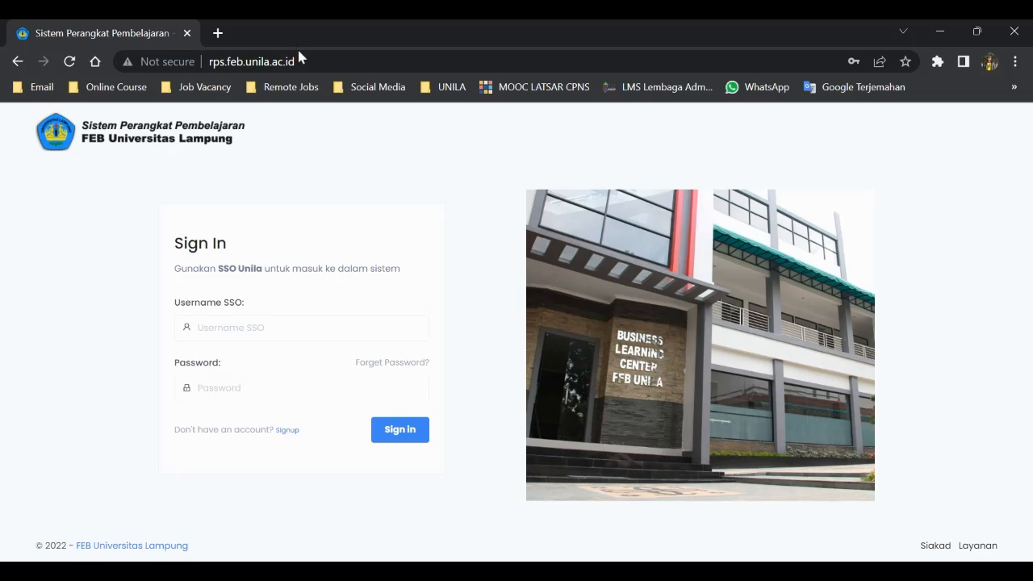
Sign in to rps.feb.unila.ac.id by filling in the SSO username and the account password
click(316, 60)
drag(317, 61, 203, 60)
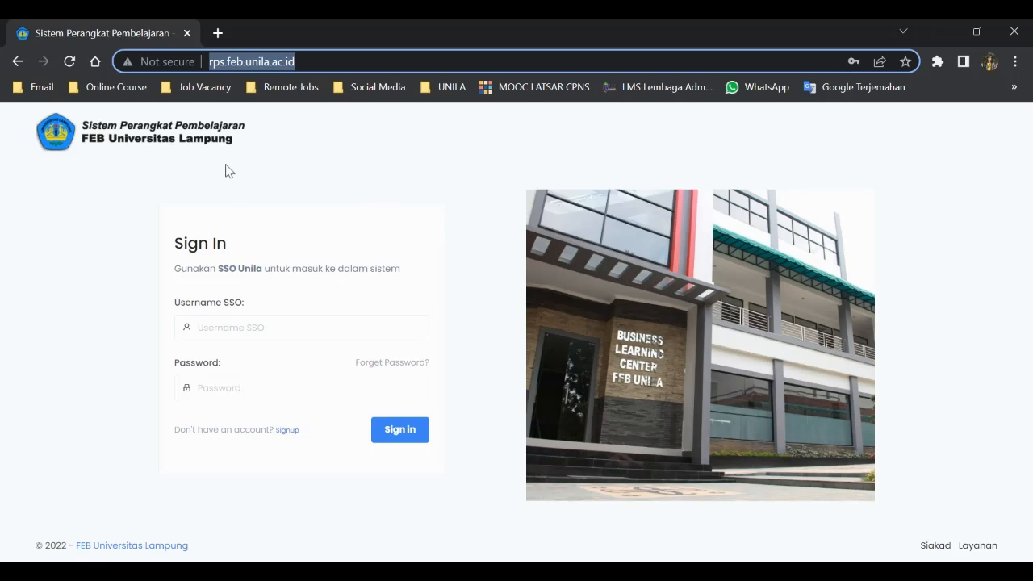
click(310, 333)
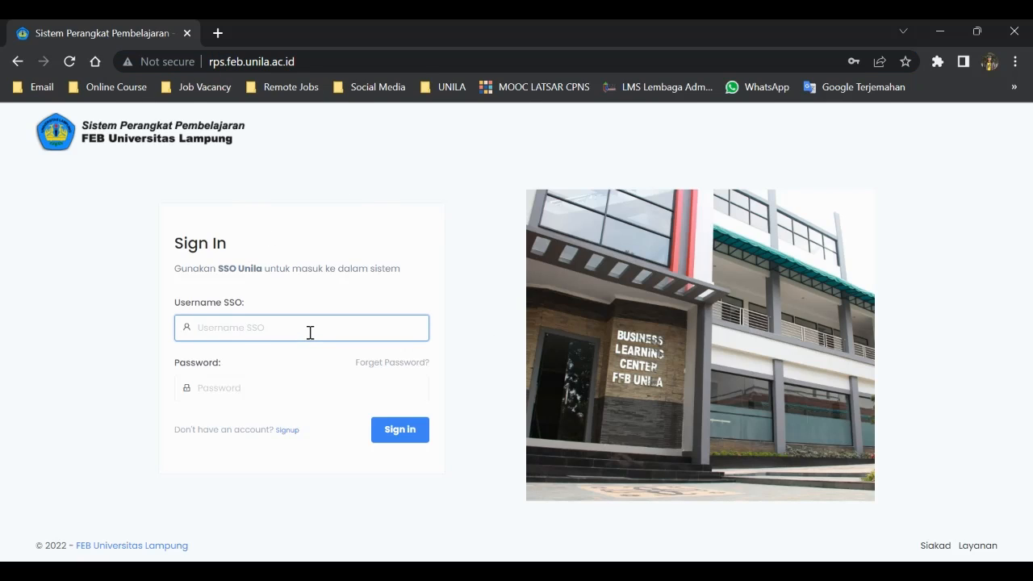
click(349, 373)
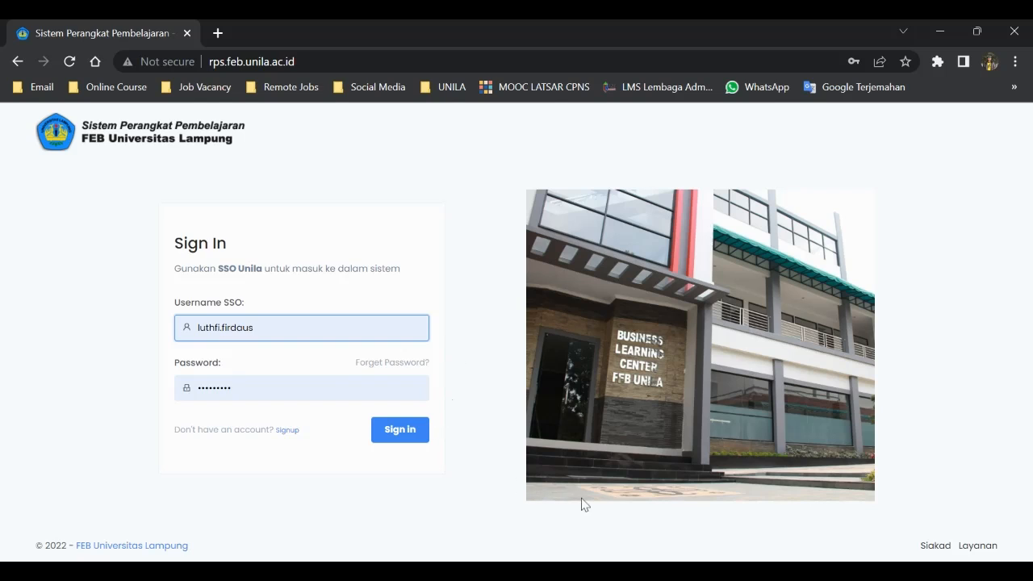
click(393, 435)
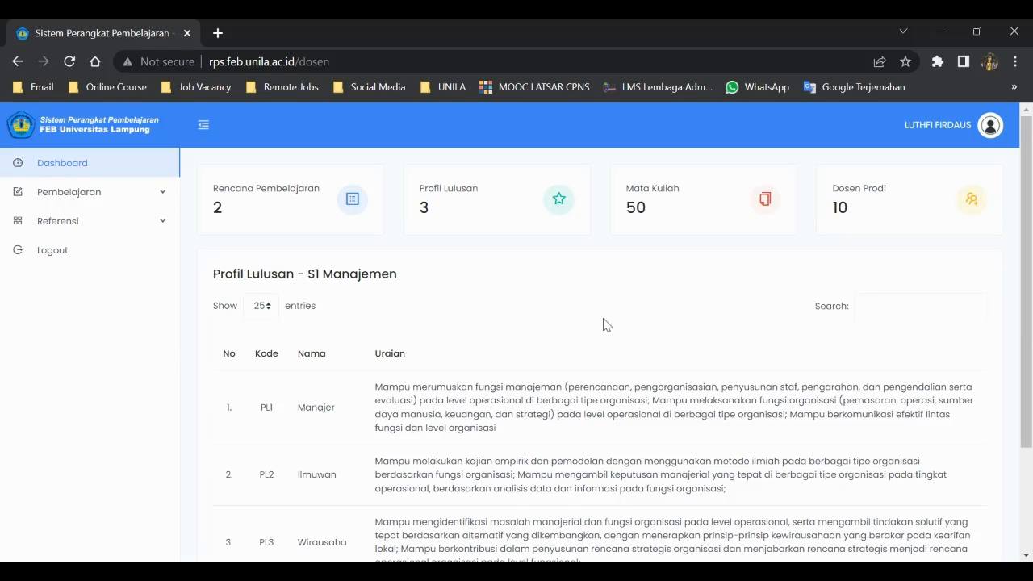
Open the signed-in lecturer's profile for editing
click(991, 127)
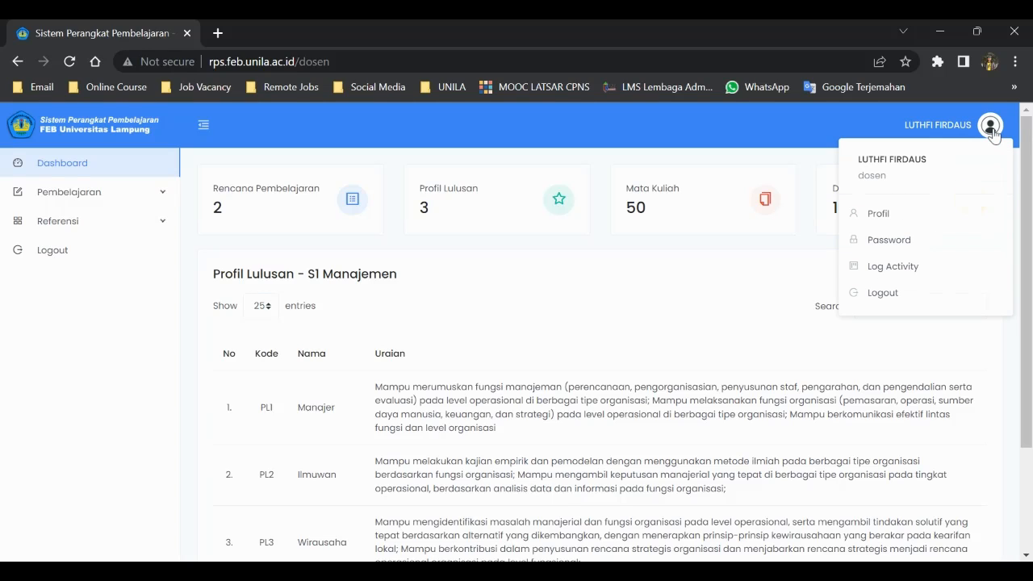
click(895, 220)
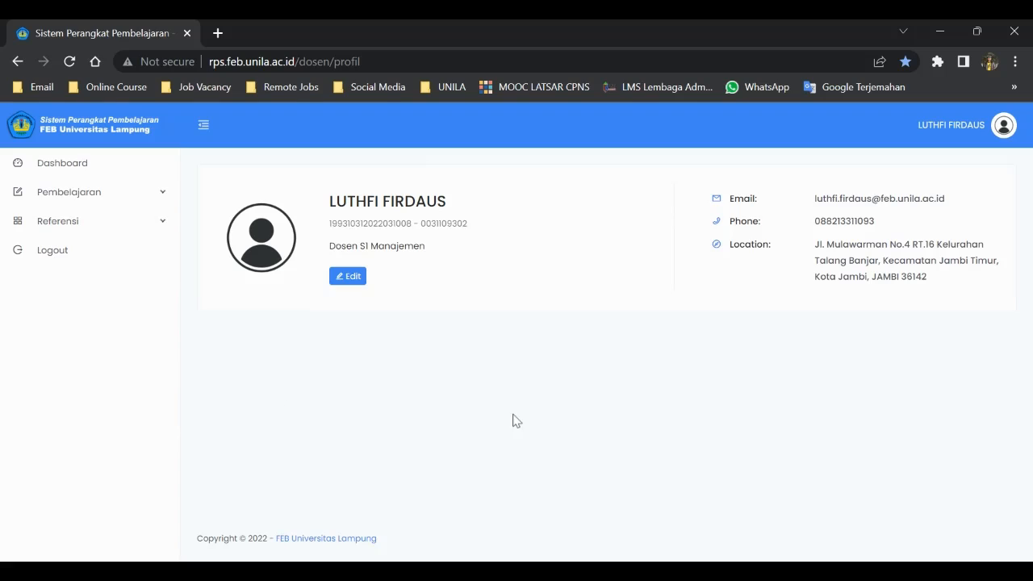
click(358, 280)
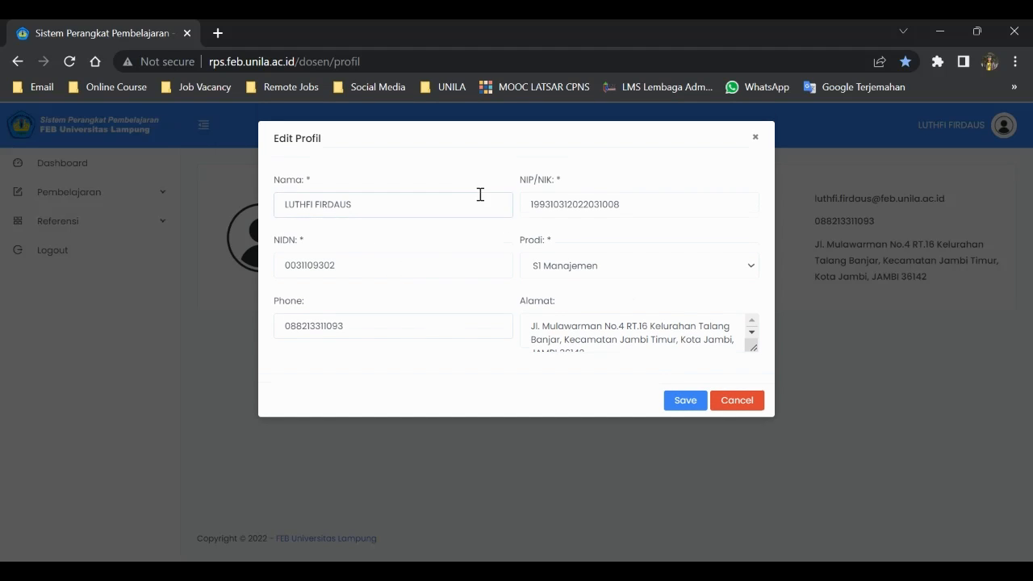
Review the name, NIDN, phone, NIP/NIK, Prodi and address fields of the profile and save it
click(416, 204)
click(379, 268)
click(386, 324)
click(641, 208)
click(597, 263)
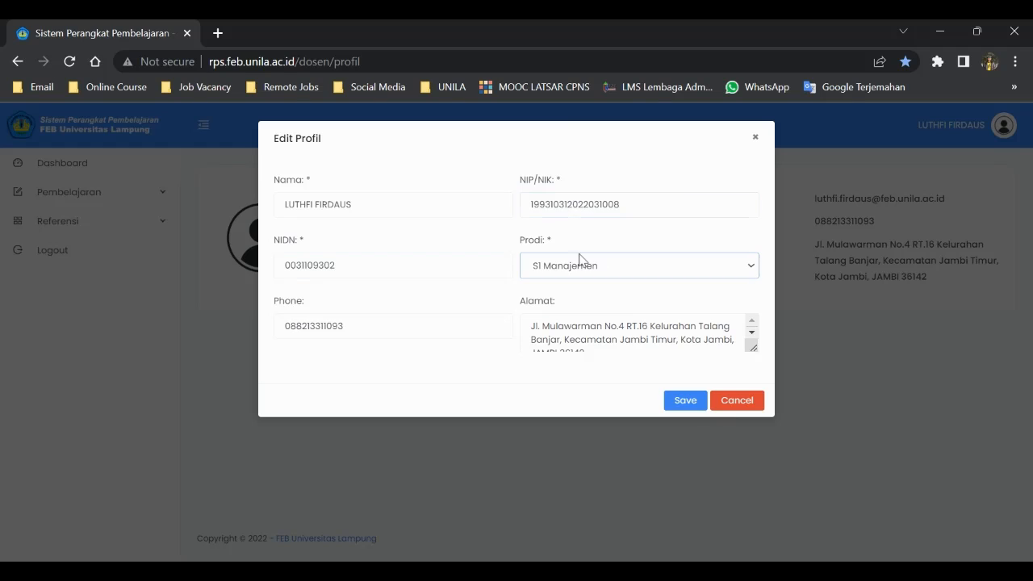
click(712, 296)
click(733, 331)
scroll(739, 339, down, 1)
scroll(710, 335, up, 1)
click(492, 262)
click(478, 229)
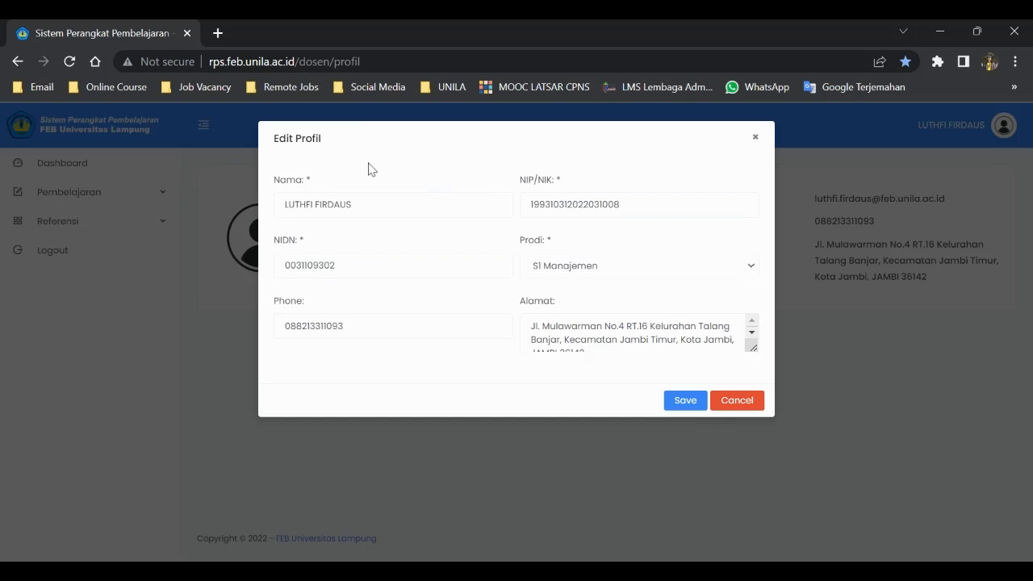
click(694, 404)
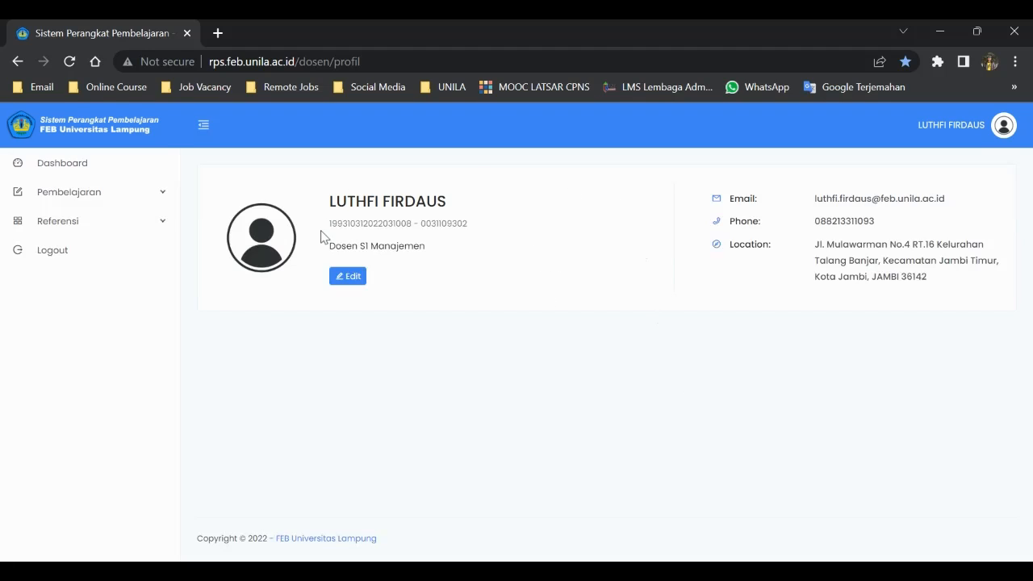
Start a new entry in Rencana Pembelajaran Semester (RPS) and set its Tahun Akademik to 2022/2023 Ganjil
click(158, 201)
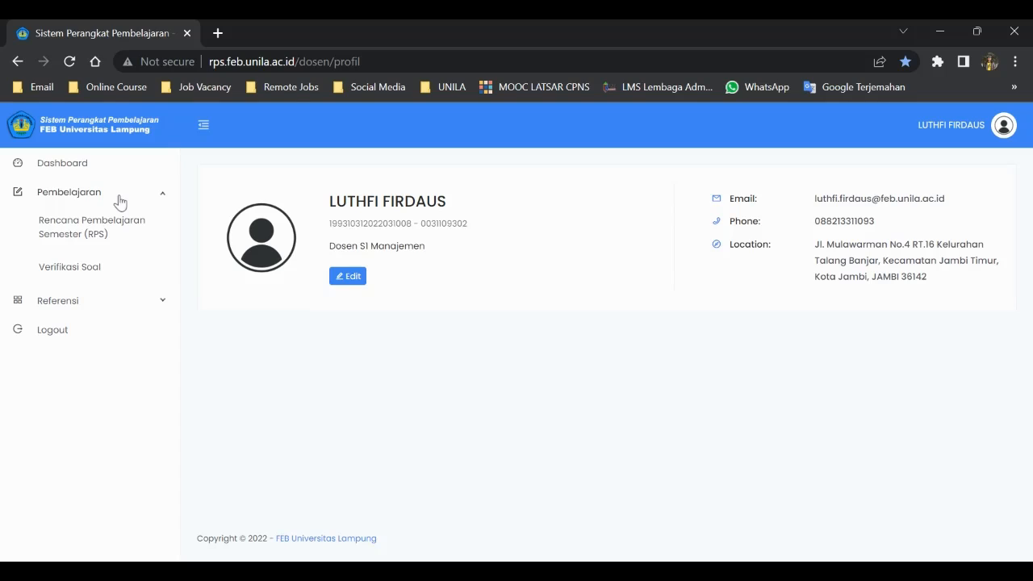
click(119, 241)
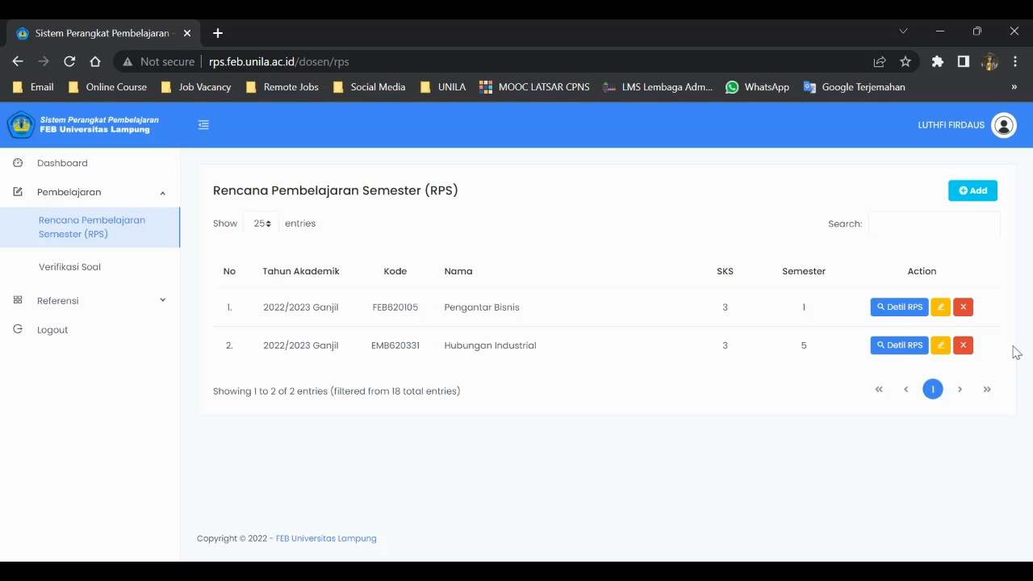
click(984, 194)
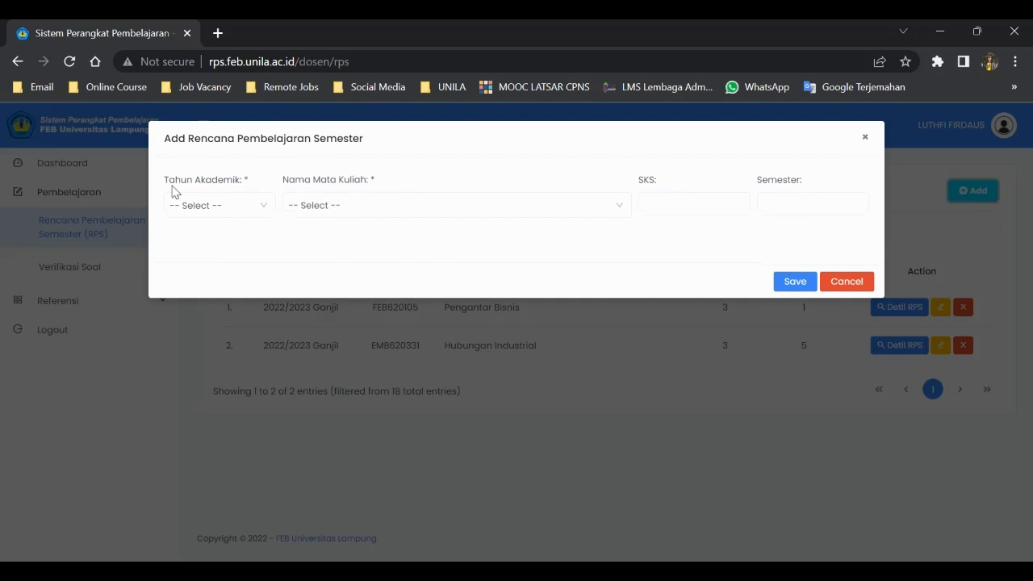
click(255, 211)
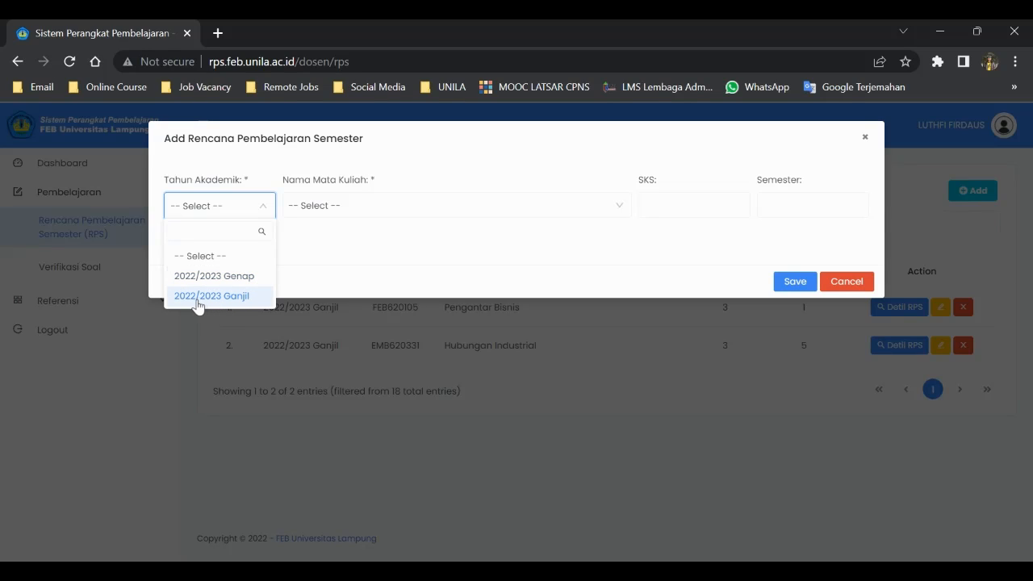
click(254, 299)
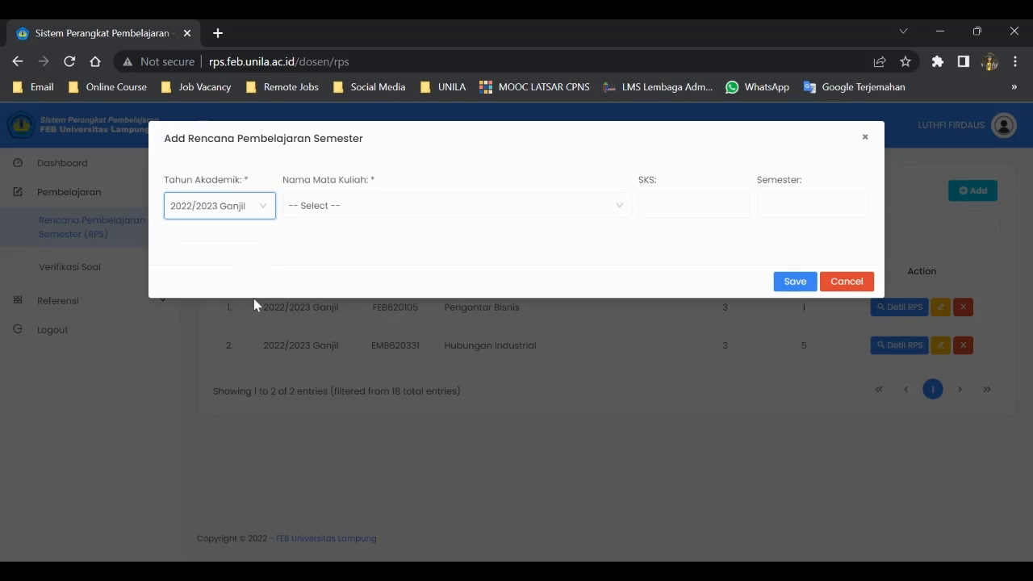
Search the courses for "pengantar manajemen" and choose FEB620160 - Pengantar Manajemen (S1 Manajemen) as Nama Mata Kuliah
click(622, 213)
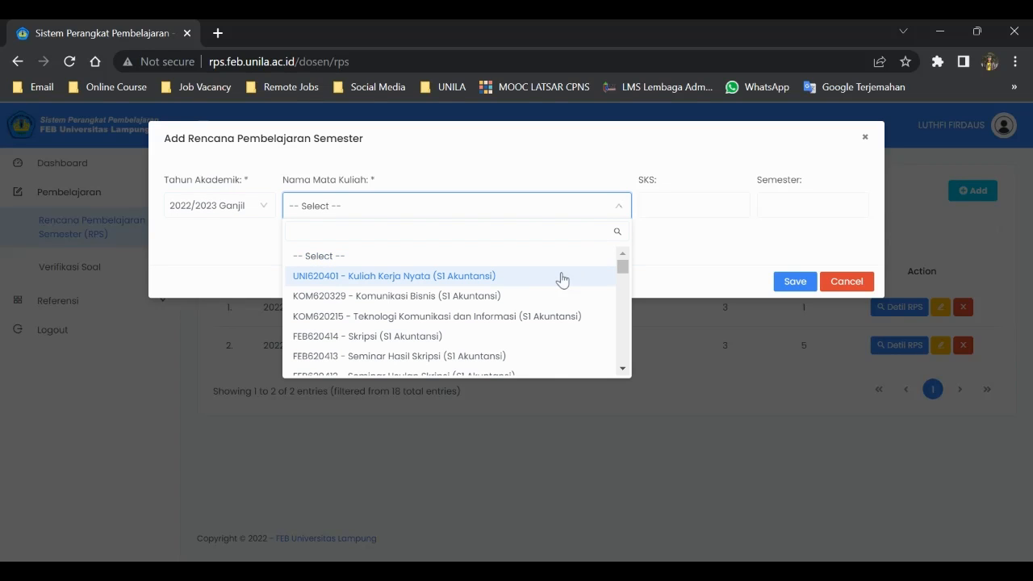
scroll(549, 286, down, 10)
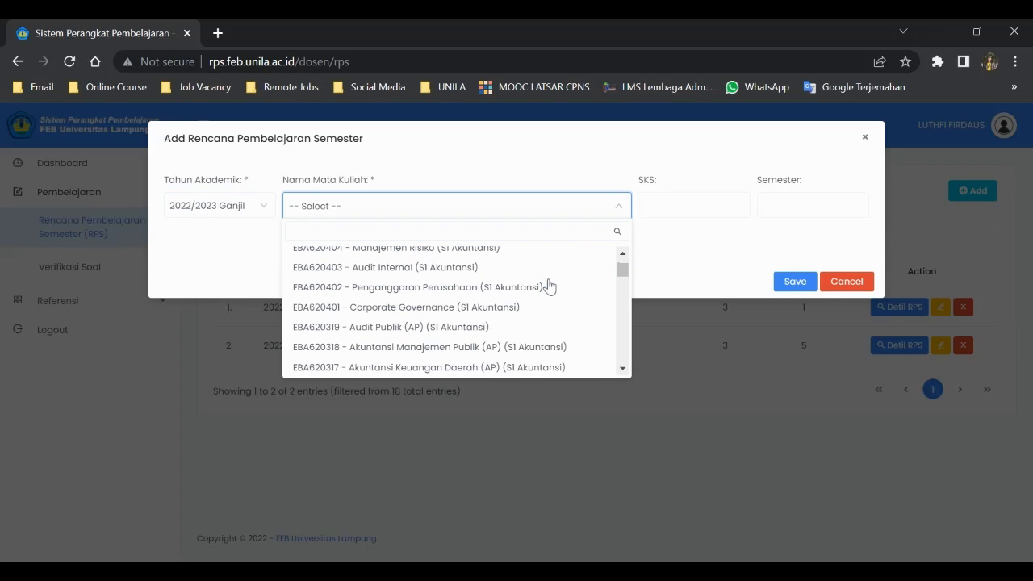
scroll(549, 286, down, 10)
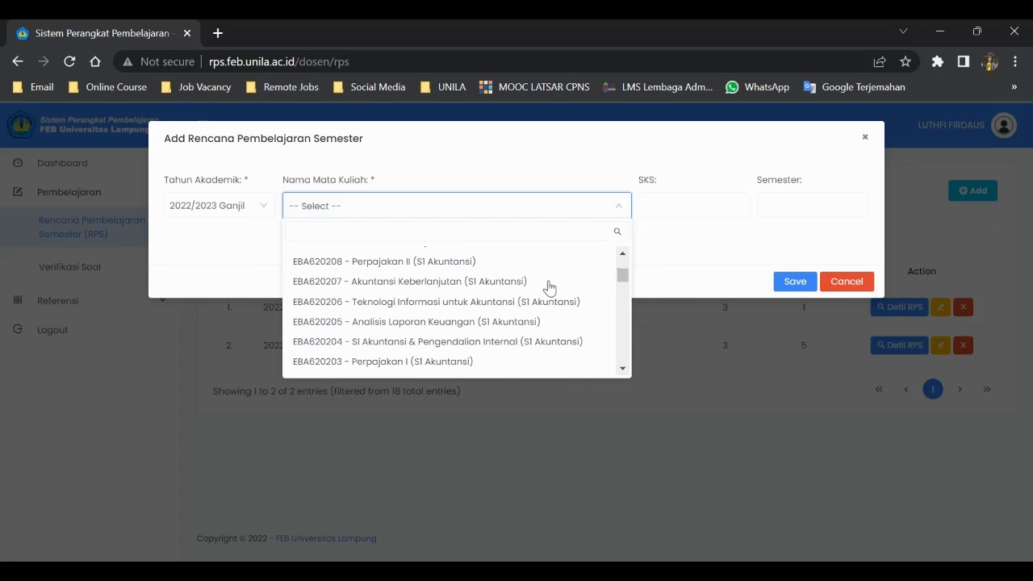
scroll(549, 289, down, 8)
drag(621, 301, 619, 261)
scroll(584, 339, up, 12)
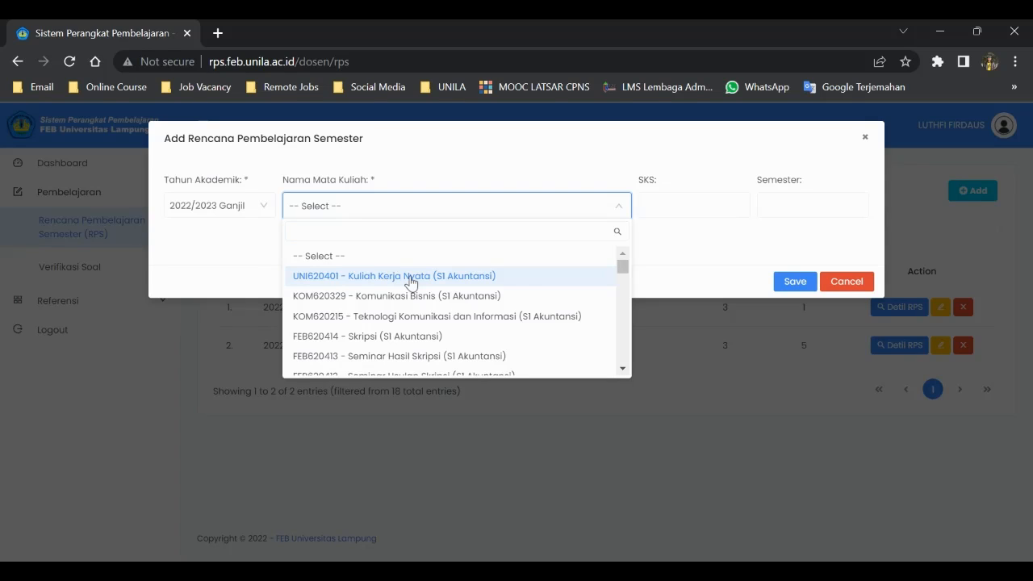
scroll(566, 305, down, 1)
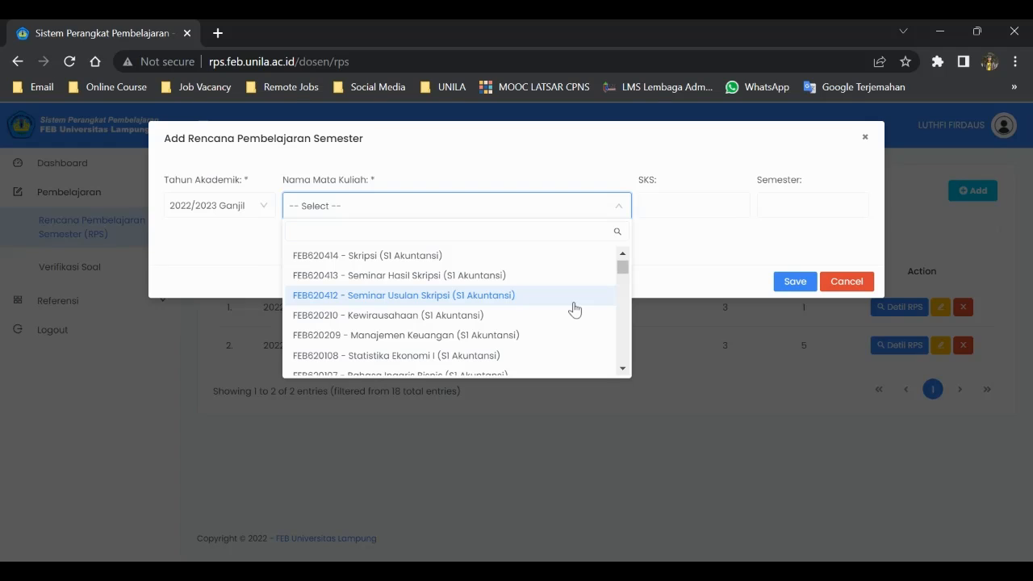
scroll(574, 311, down, 1)
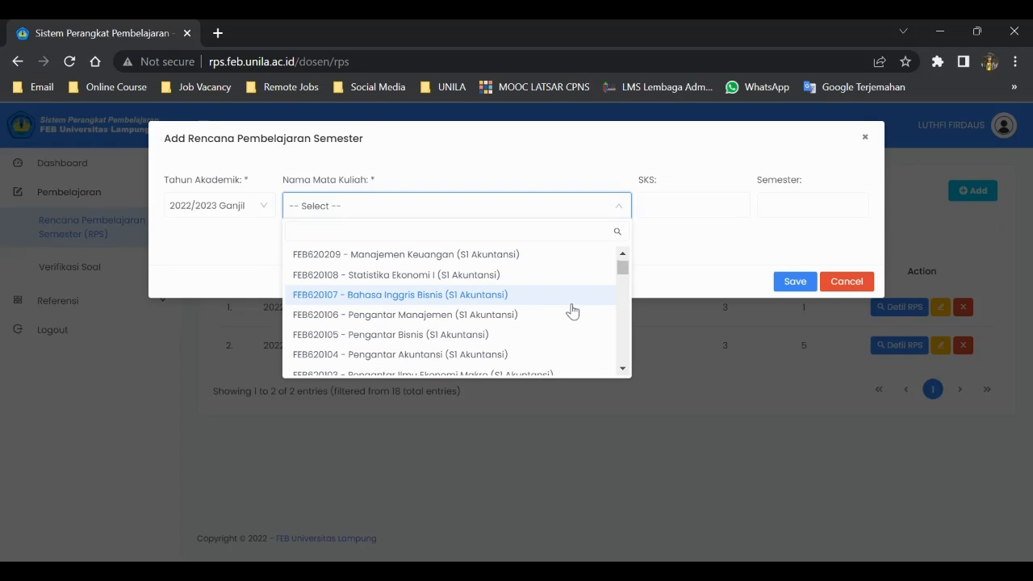
scroll(573, 311, up, 3)
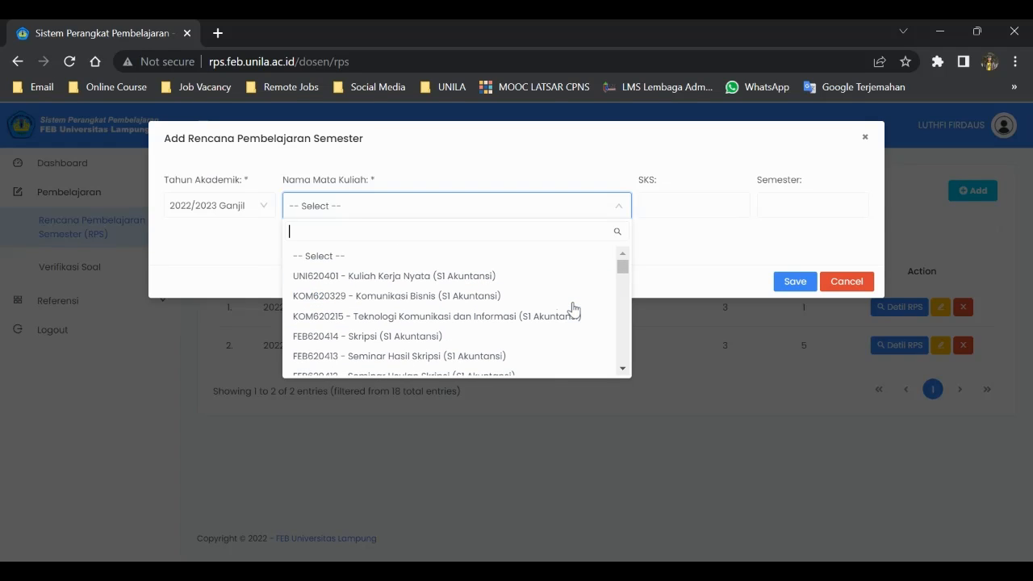
text(peng)
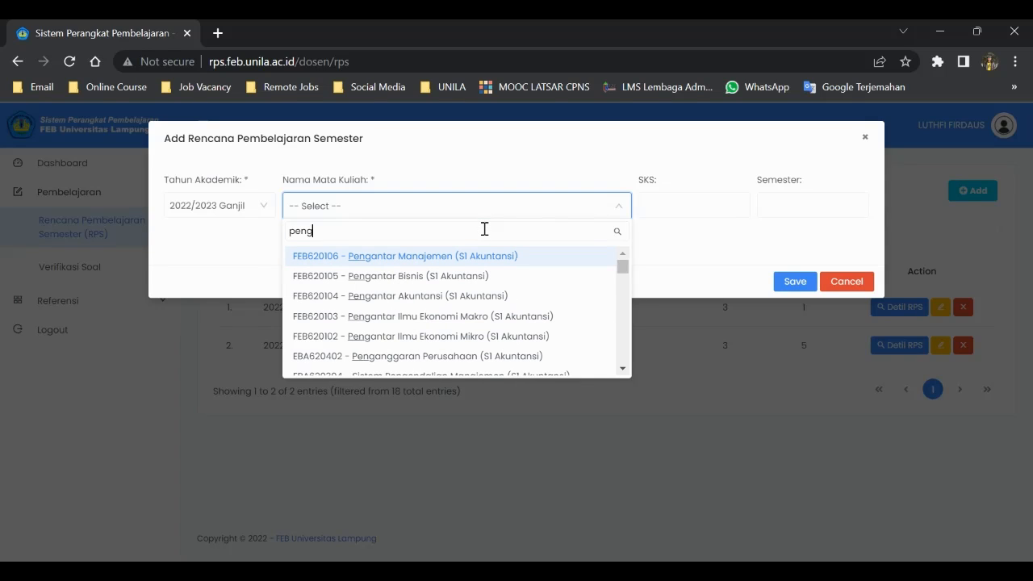
text(antar manajemen)
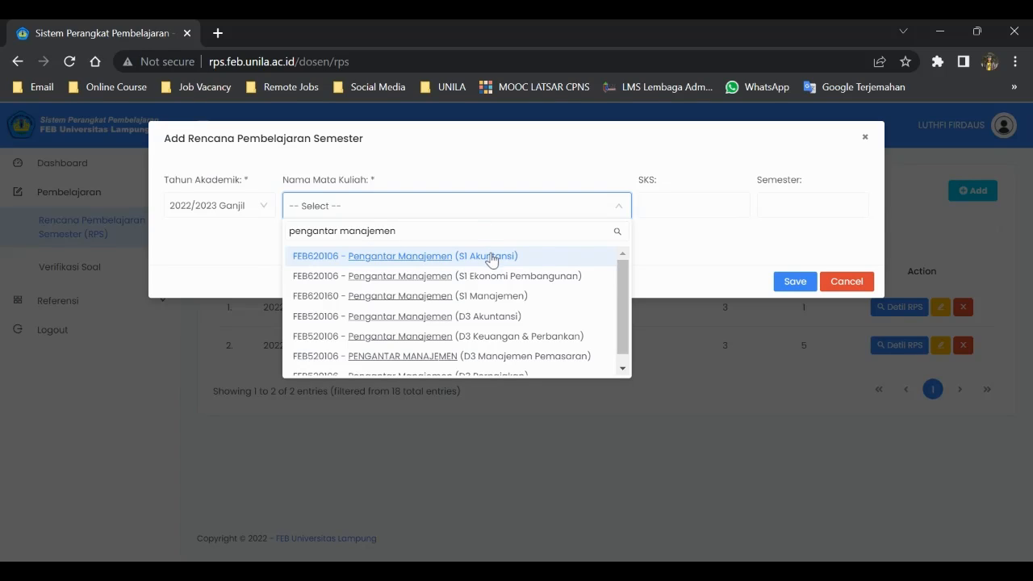
click(530, 297)
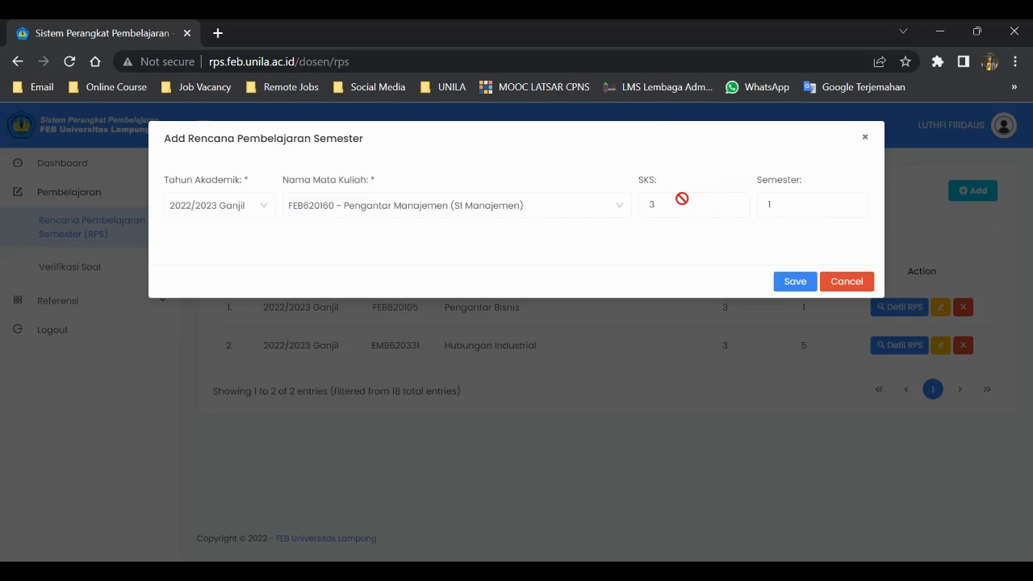
Save the new semester learning plan and check the Pengantar Manajemen row in the RPS list
click(799, 288)
click(515, 412)
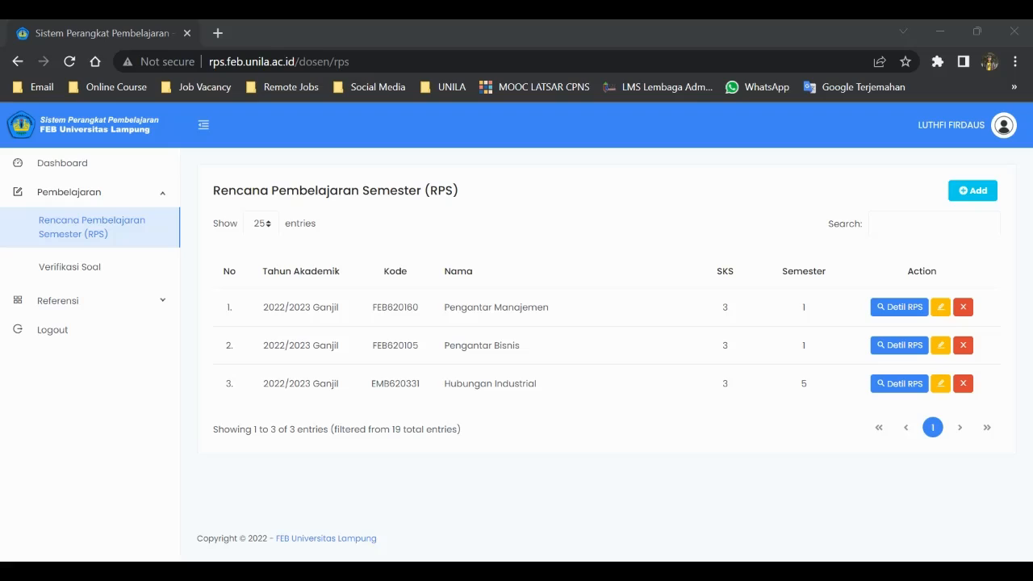
click(661, 519)
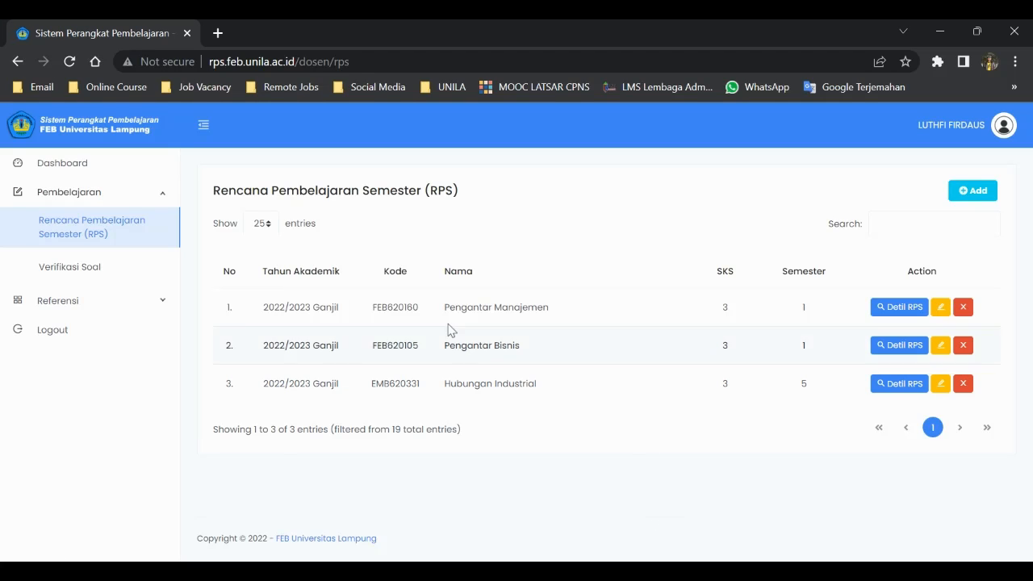
drag(231, 307, 846, 321)
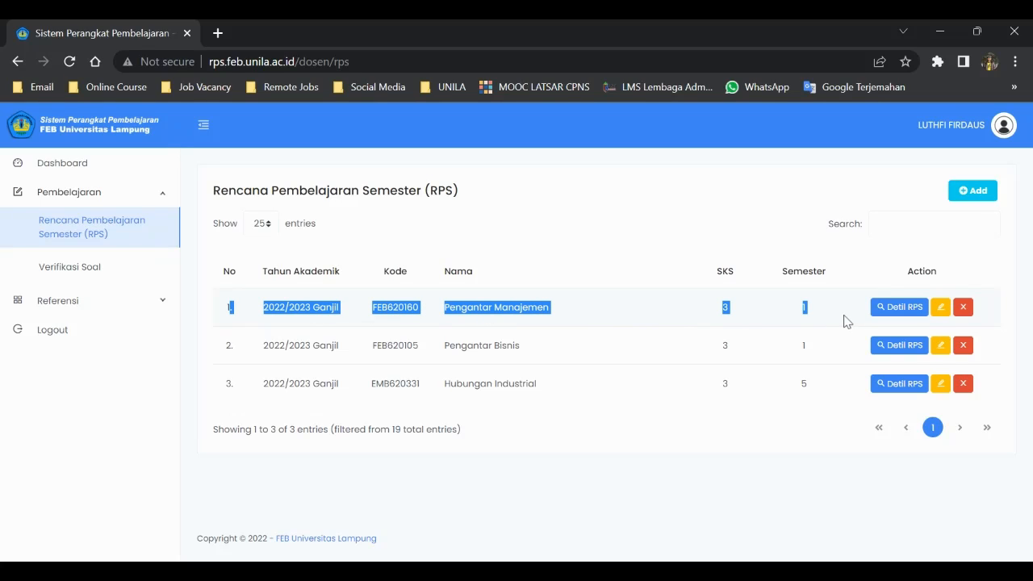
click(845, 321)
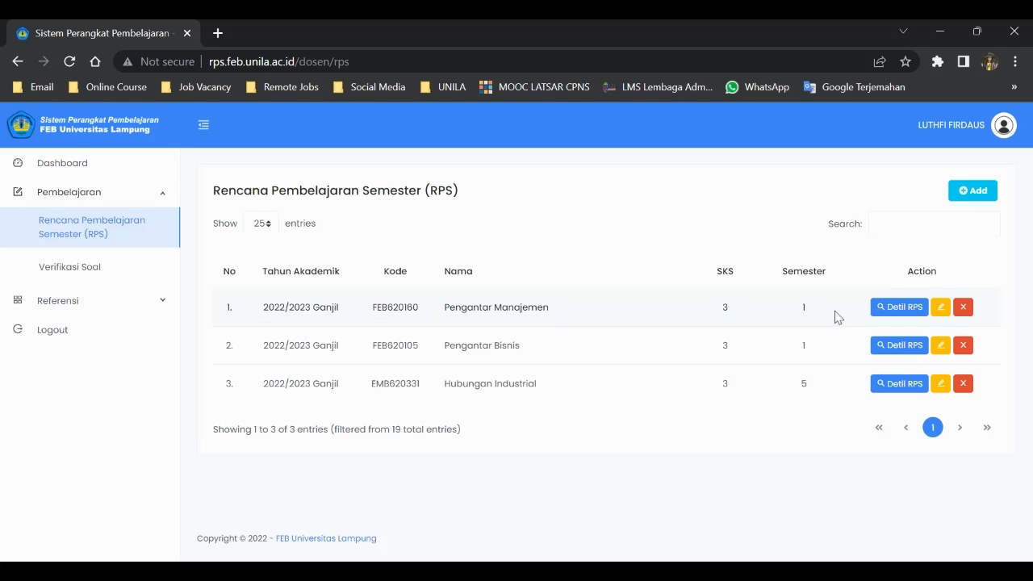
Open the RPS details of Pengantar Manajemen and look through its CPMK sections down to Daftar Referensi
click(915, 310)
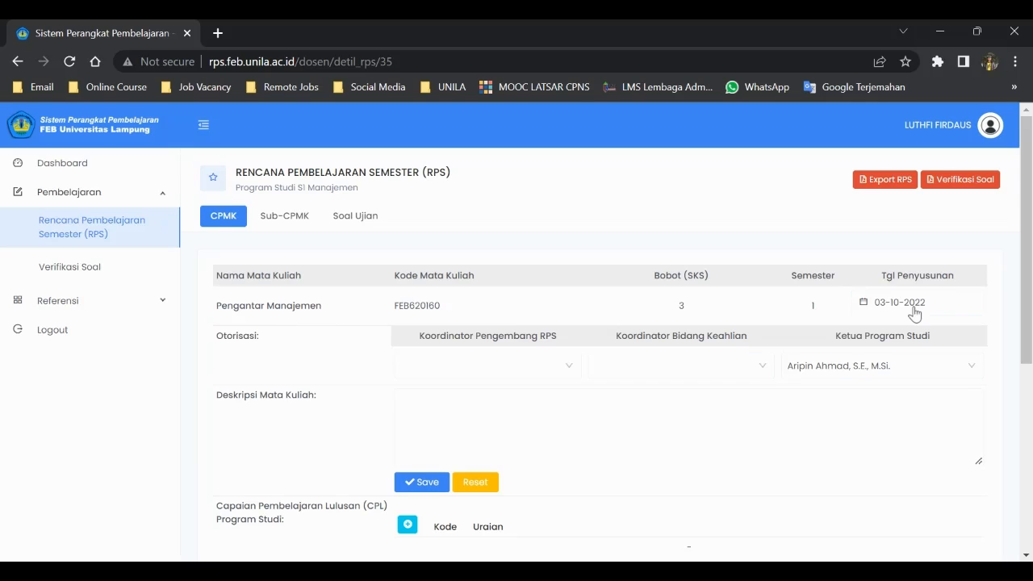
scroll(358, 318, down, 1)
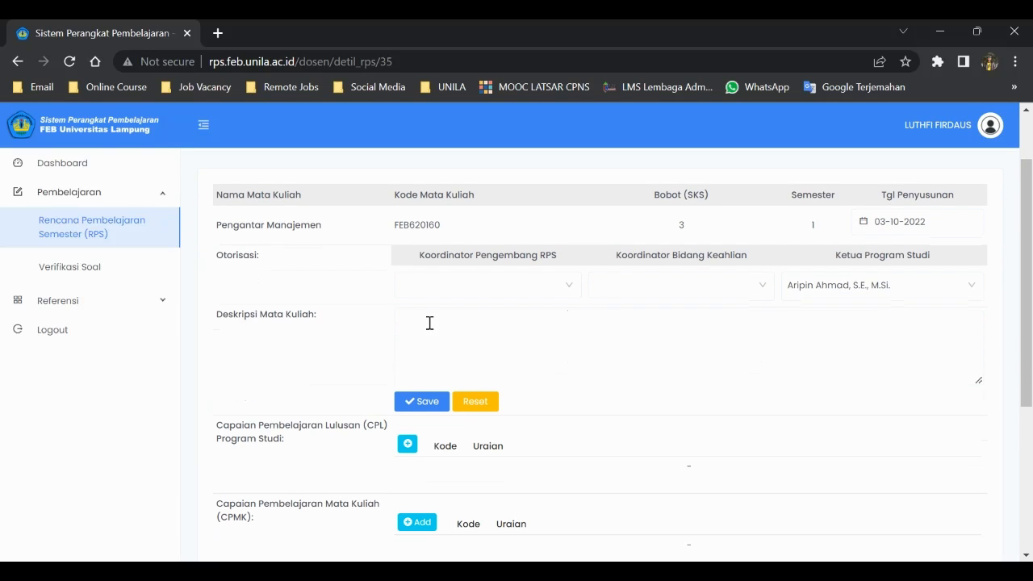
scroll(353, 377, down, 2)
scroll(356, 376, down, 2)
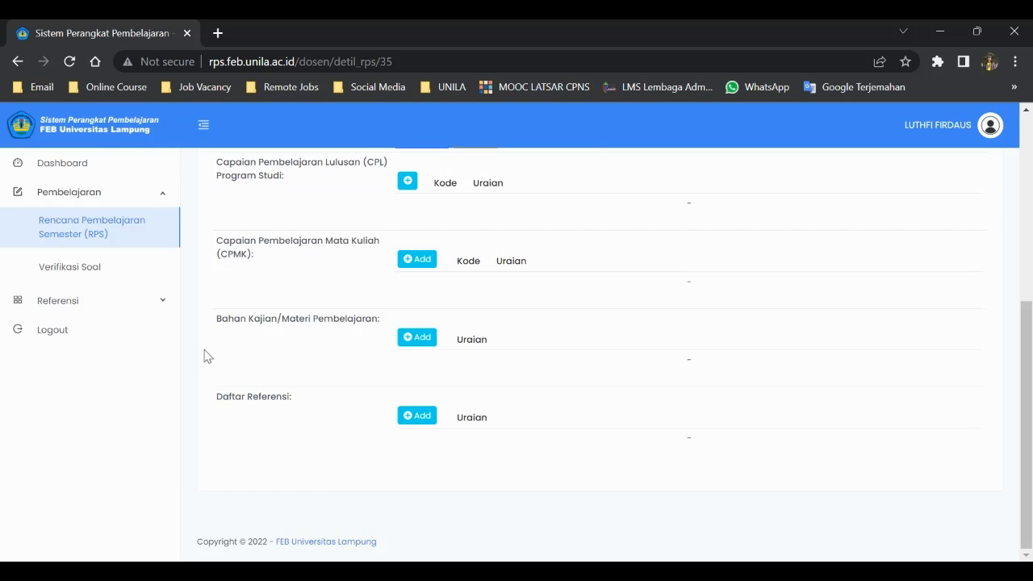
scroll(206, 356, up, 5)
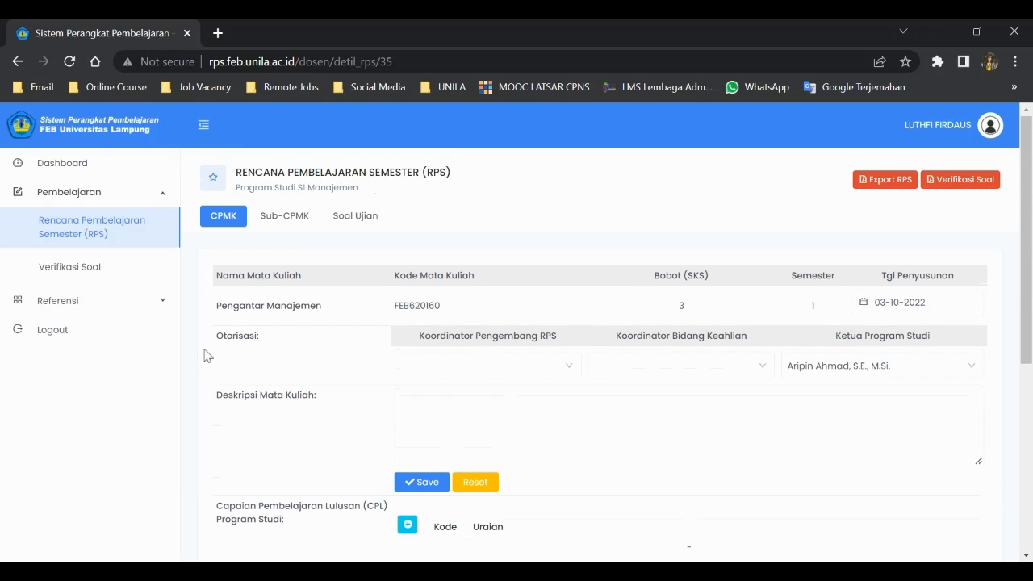
Set the Tgl Penyusunan of the Pengantar Manajemen RPS to 01-09-2022
click(953, 304)
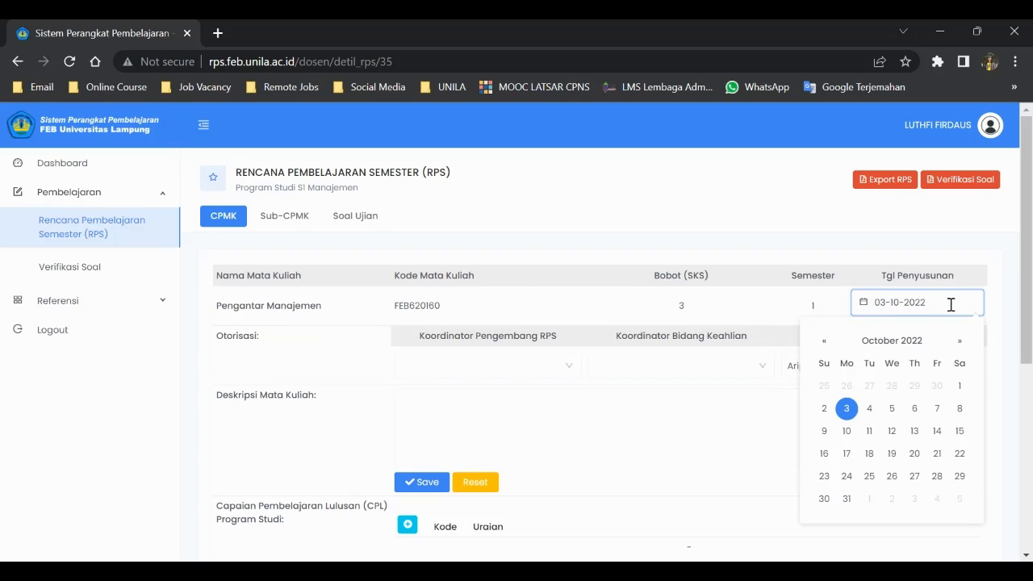
click(824, 342)
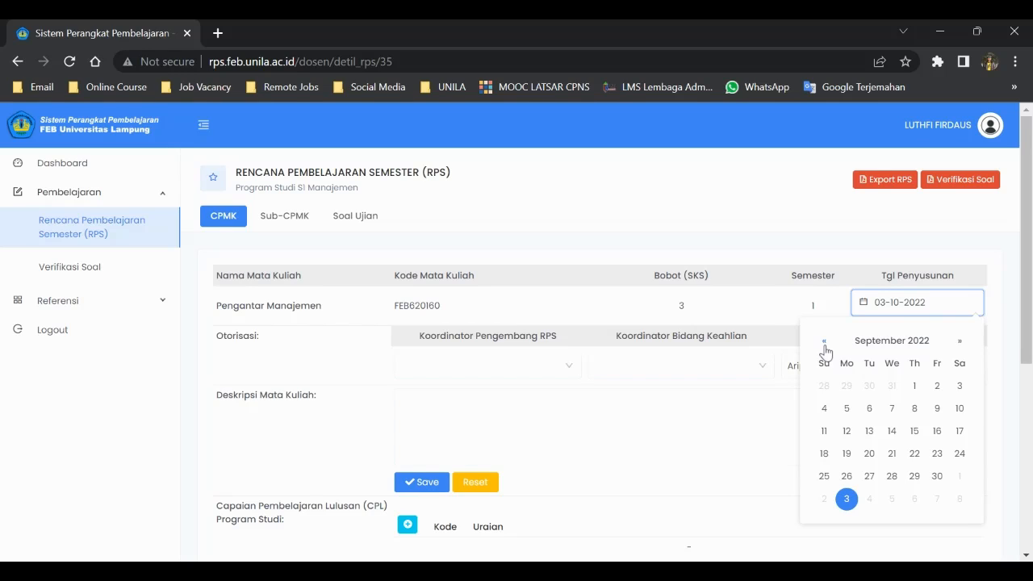
click(915, 387)
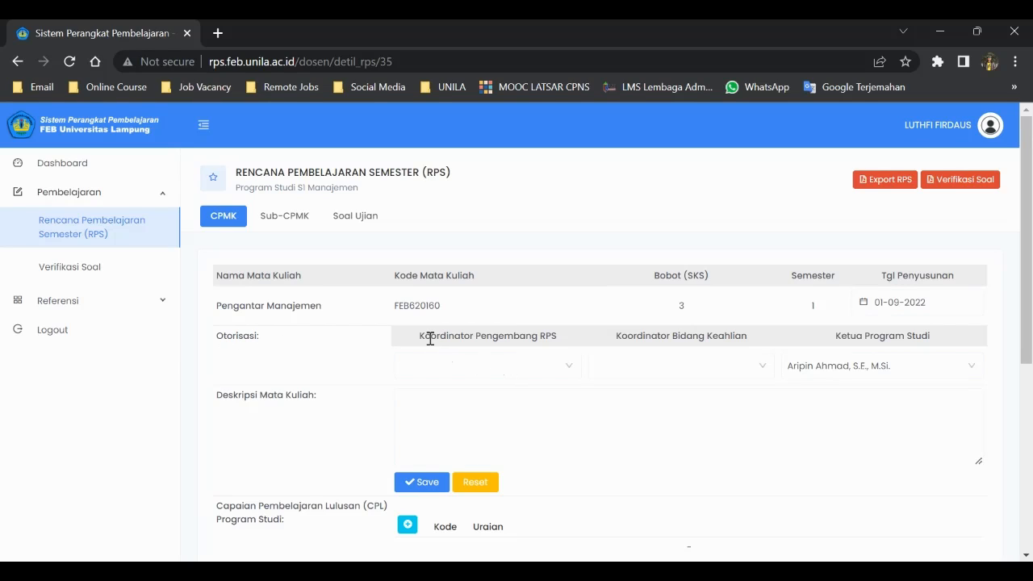
Assign the same lecturer as Koordinator Pengembang RPS and Koordinator Bidang Keahlian, and check the choices for Ketua Program Studi
click(570, 371)
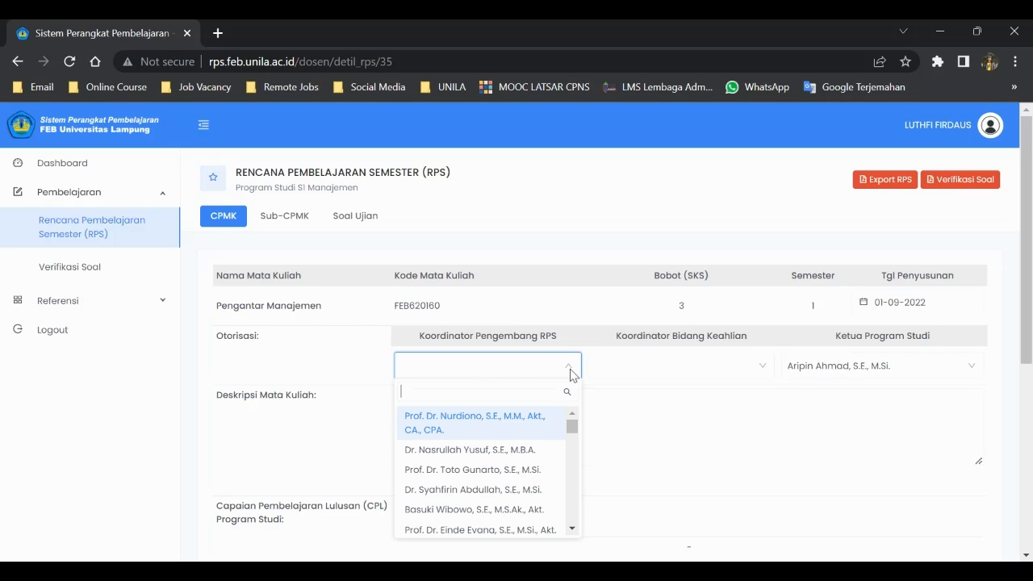
text(rib)
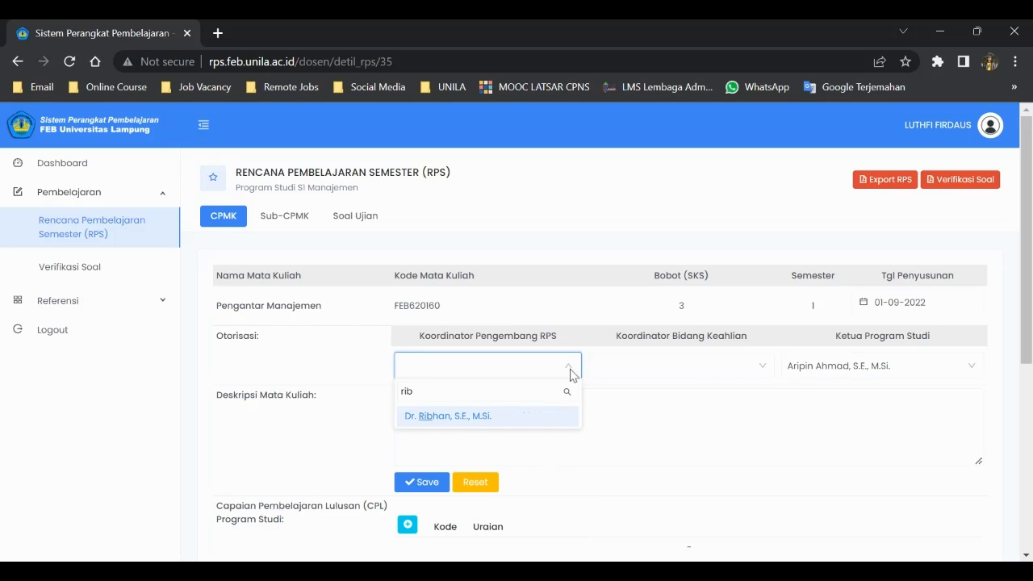
click(504, 420)
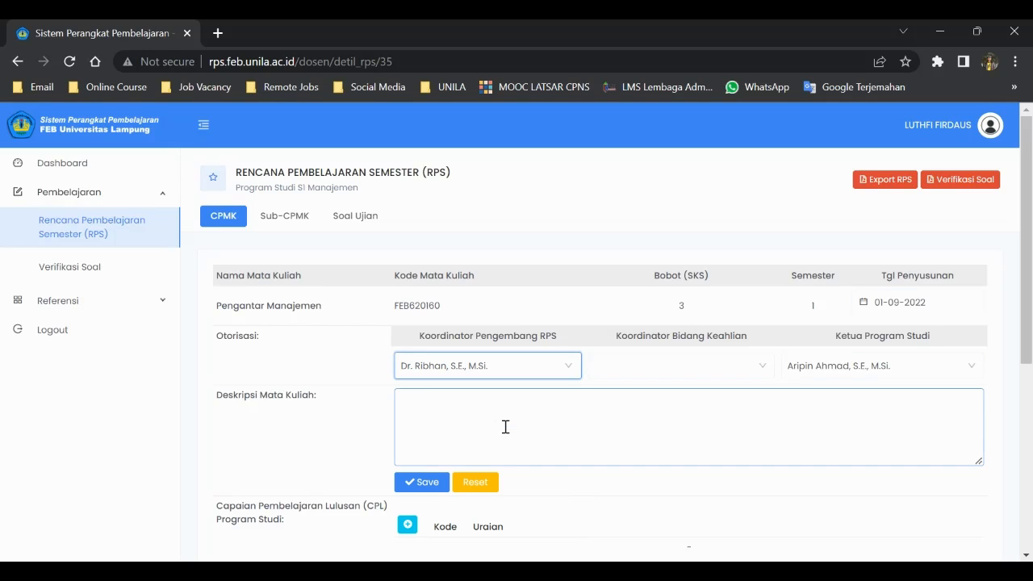
click(762, 371)
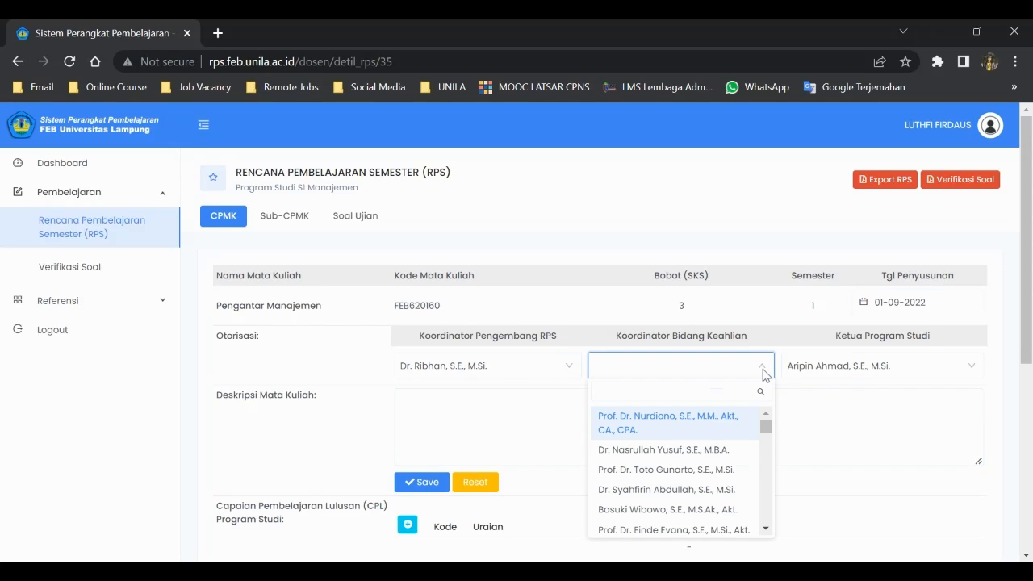
text(r)
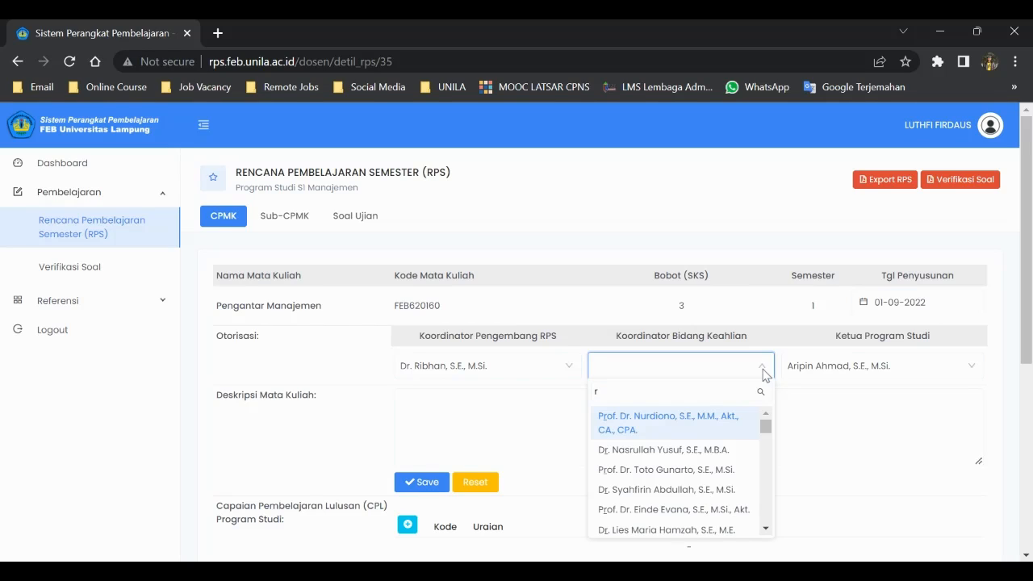
text(ibh)
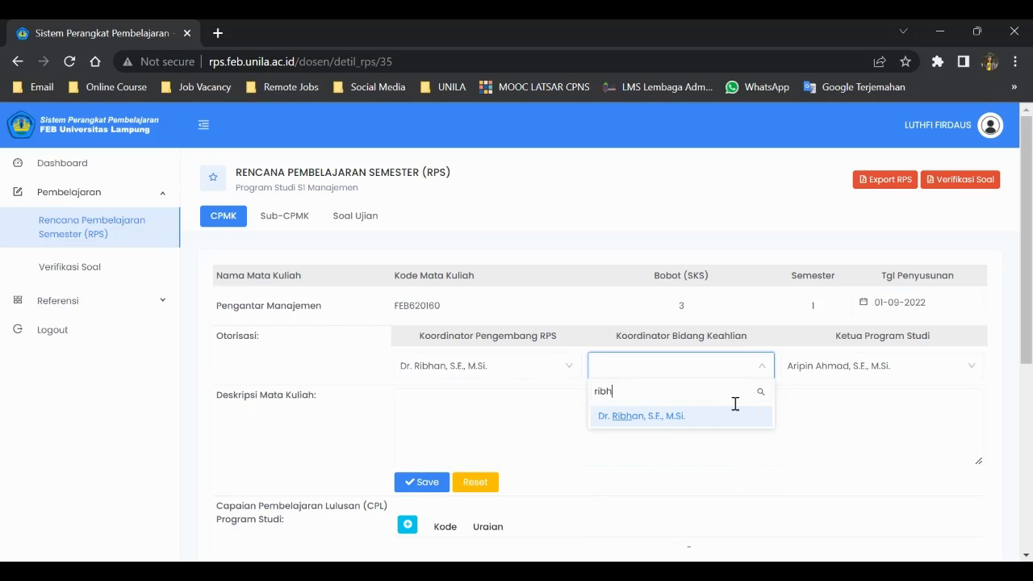
click(708, 417)
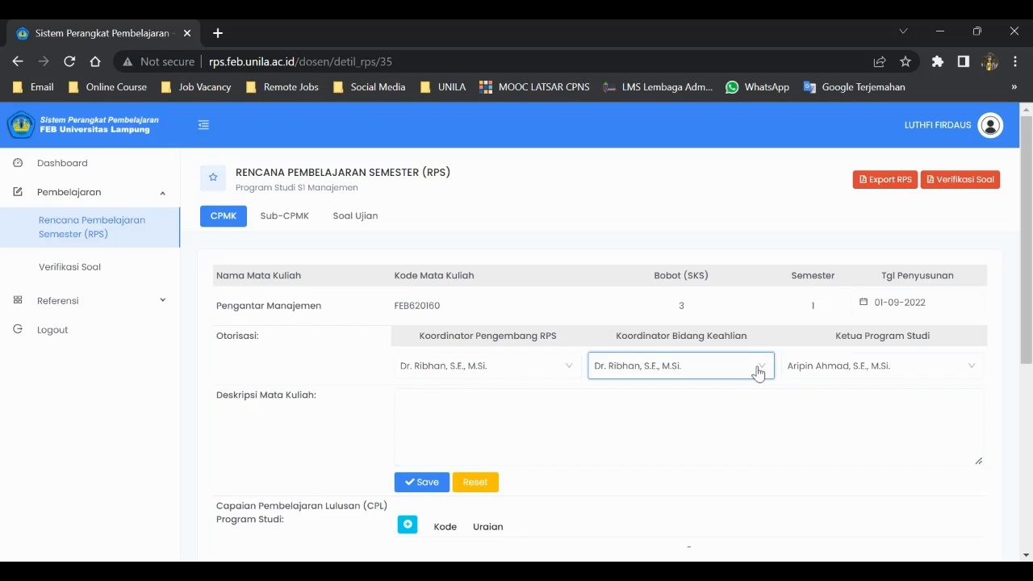
click(969, 371)
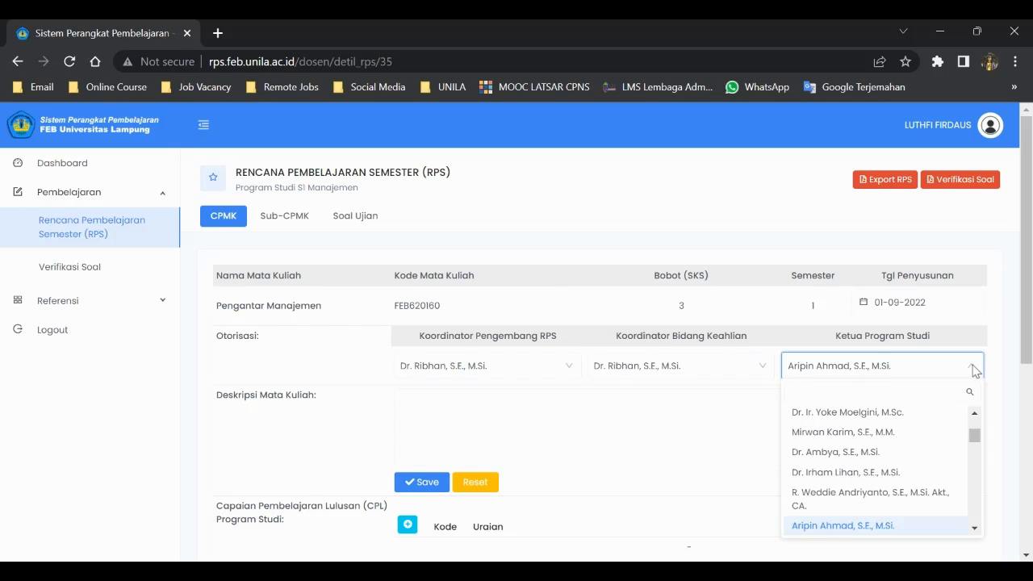
click(975, 370)
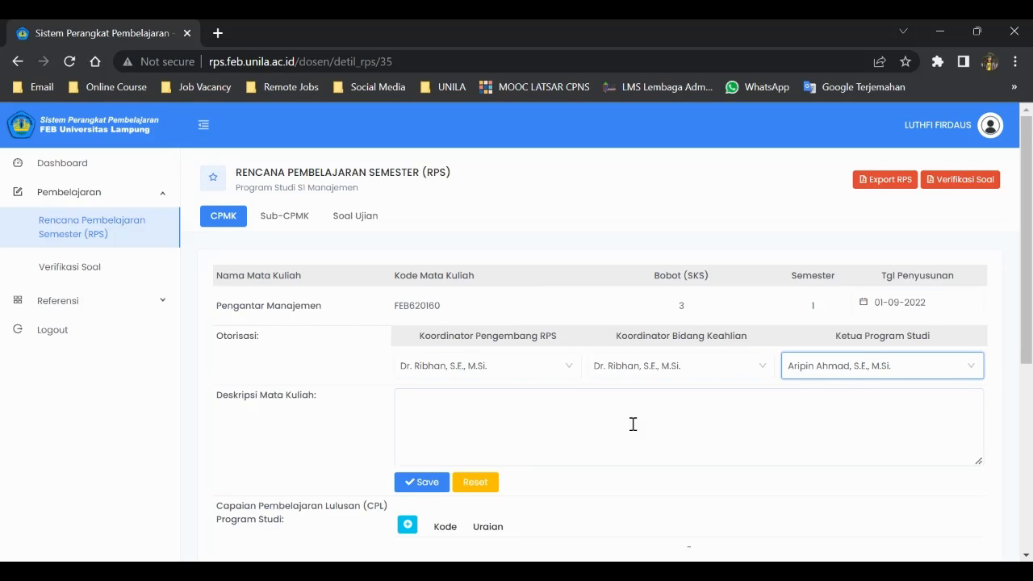
Enter "Pengantar manajemen merupakan ilmu dasar bagi mahasiswa untuk mengetahui fungsi-fungsi manajemen secara umum." as the Deskripsi Mata Kuliah
click(419, 426)
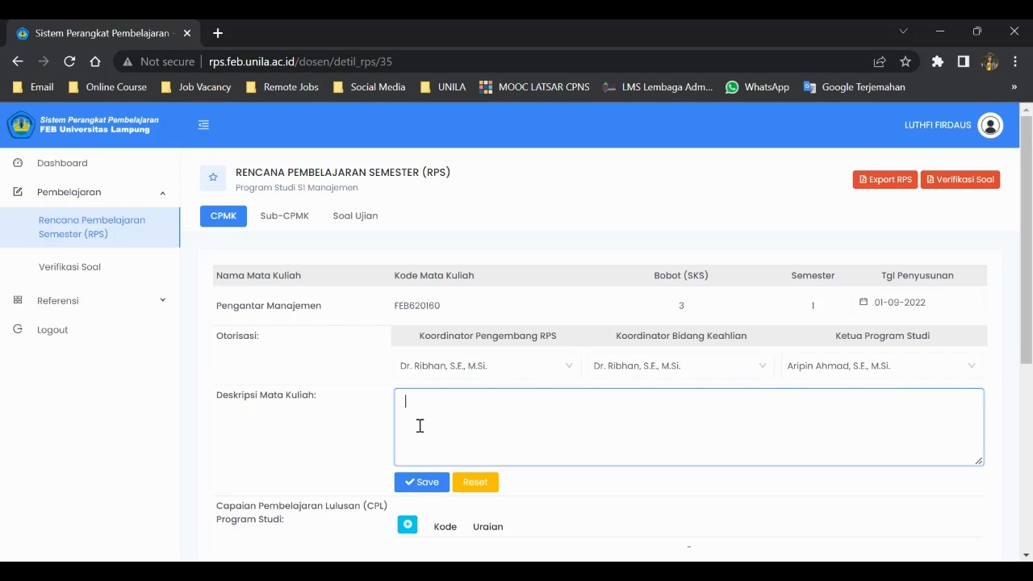
text(Pengantar manajemen merupakan)
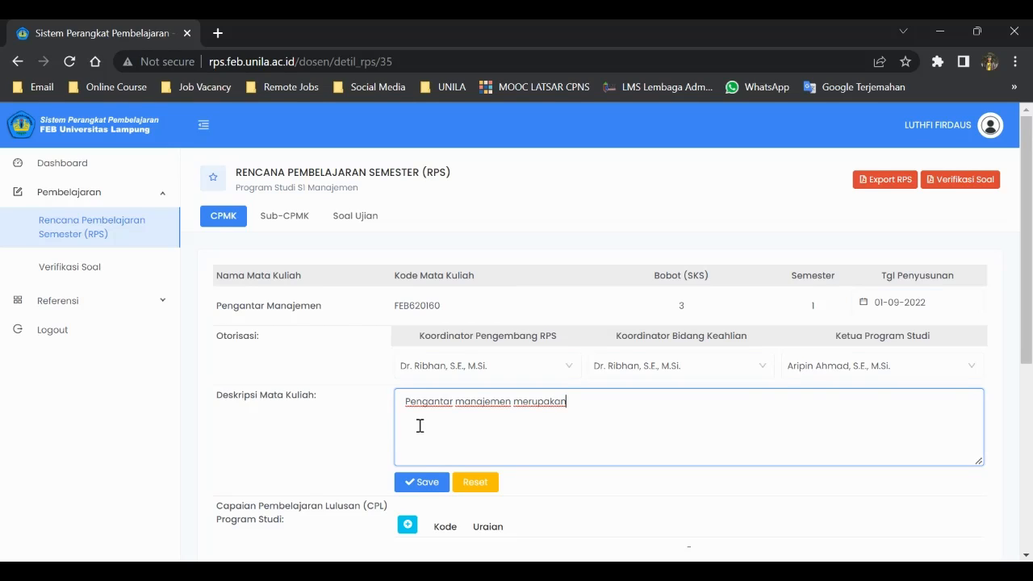
text( ilmu dasar bagi ma)
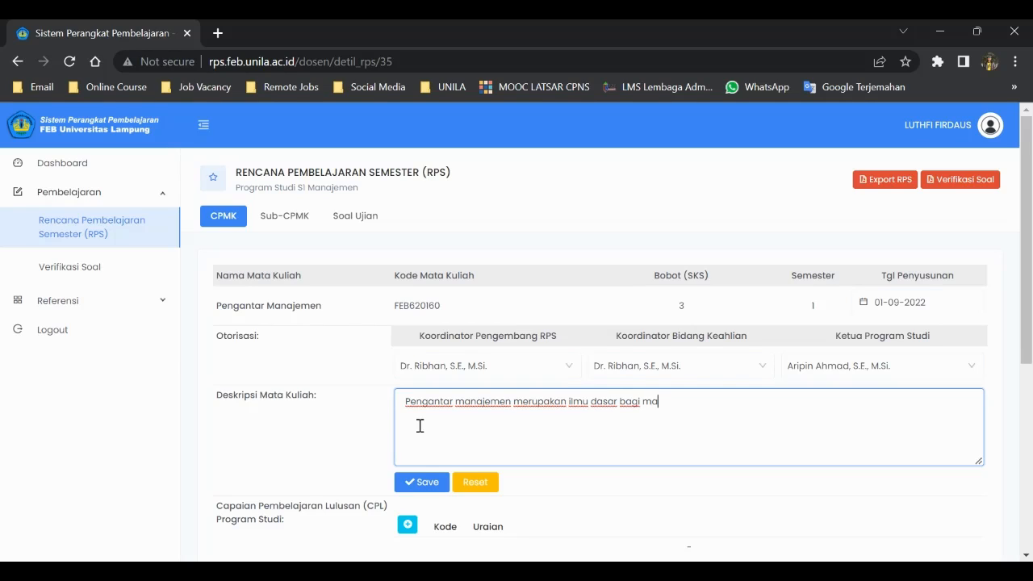
text(hasiswa untuk mengetahui f)
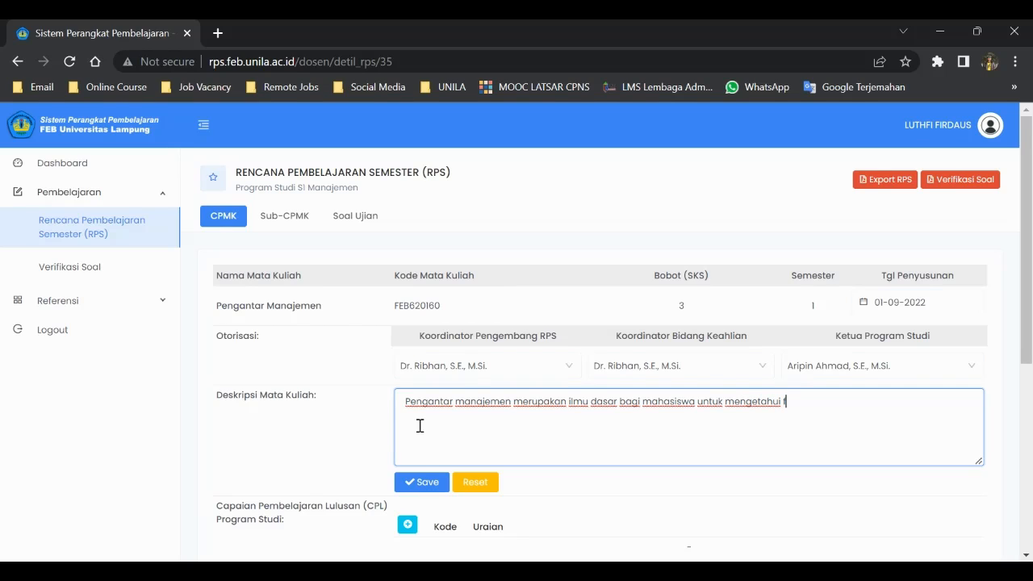
text(ungsi-fungsi manajemen)
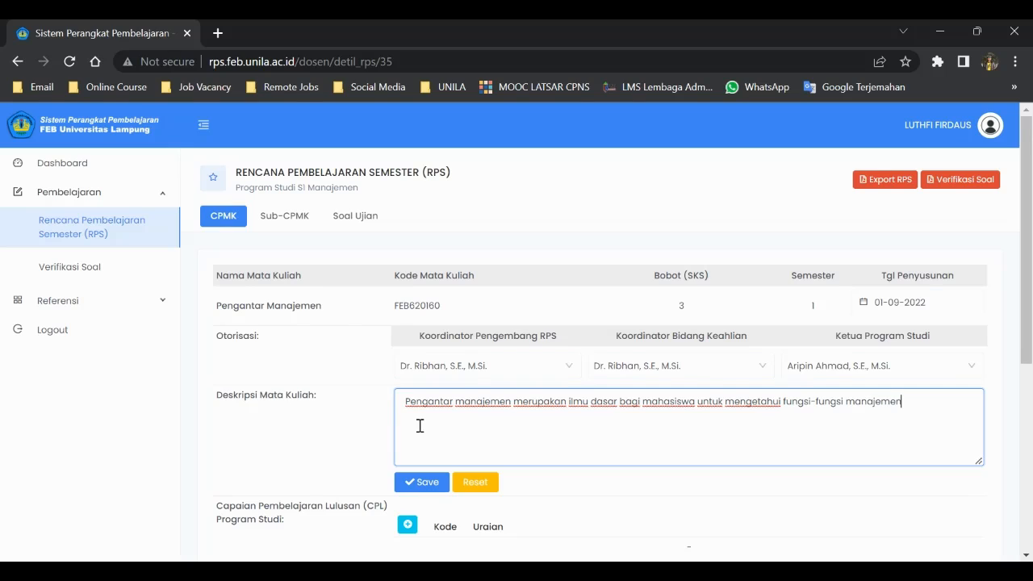
text( secara umum)
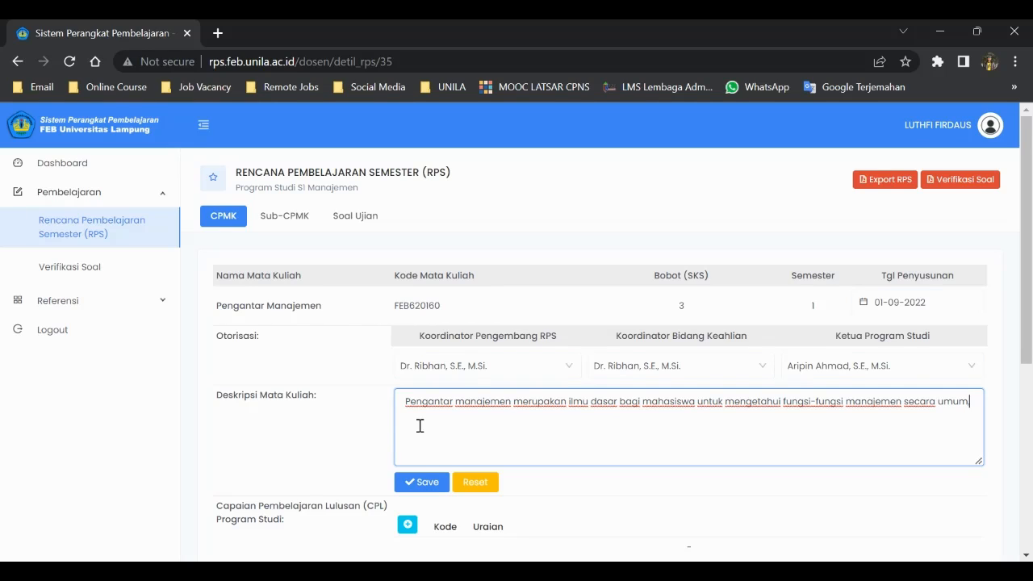
text(.)
drag(406, 407, 545, 409)
click(503, 432)
click(977, 402)
Save the compilation date, Otorisasi coordinators and course description of the RPS
scroll(993, 323, down, 1)
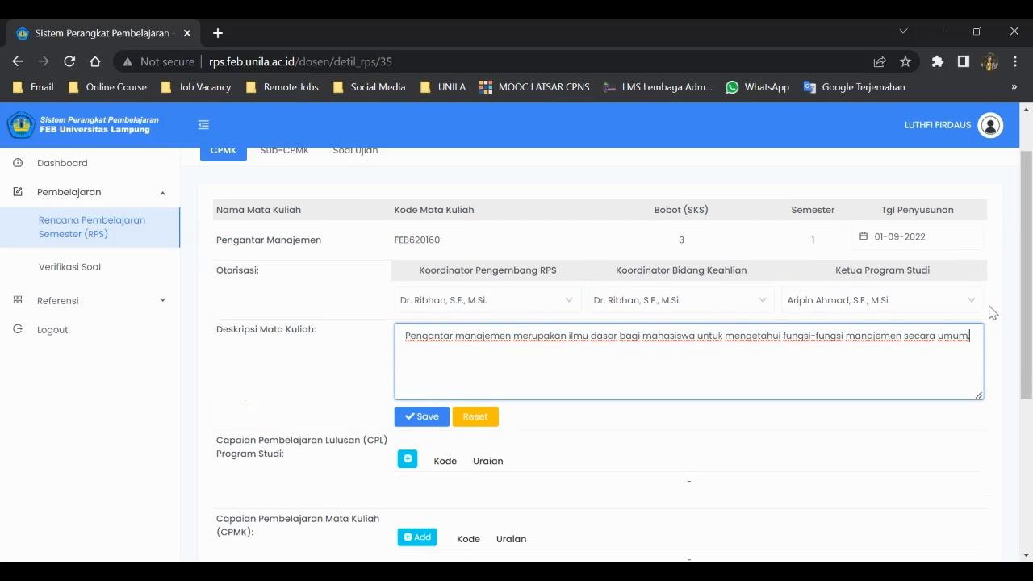
click(428, 403)
click(357, 404)
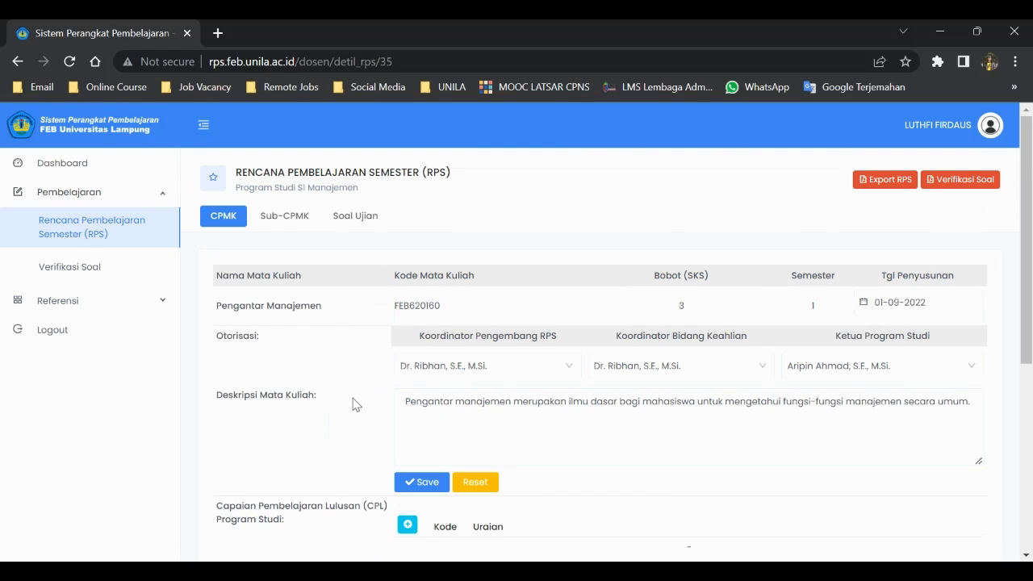
Open the selection list for Capaian Pembelajaran Lulusan (CPL) Program Studi and look through its outcomes up to the last page
scroll(356, 404, down, 2)
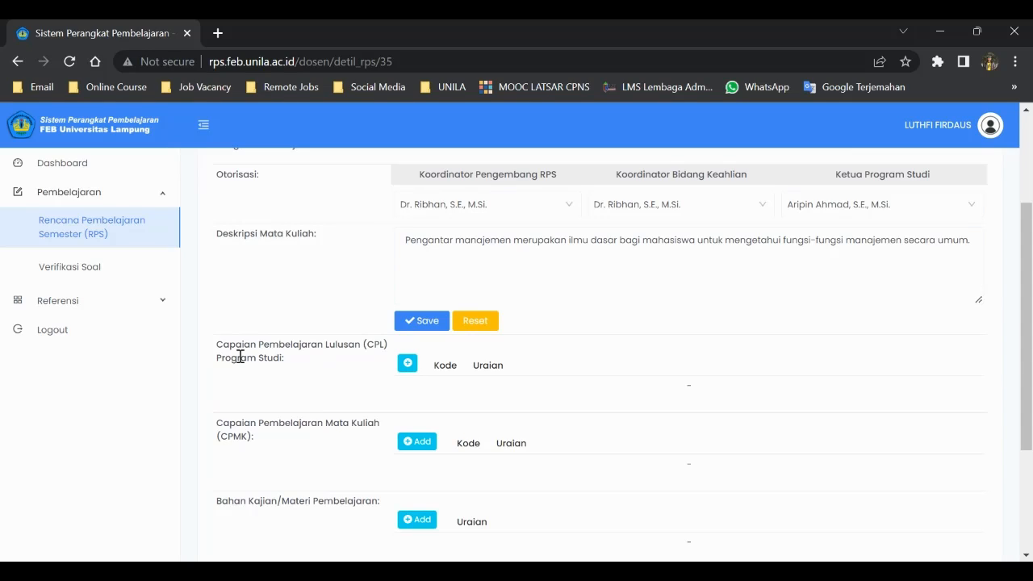
drag(216, 344, 265, 351)
click(359, 381)
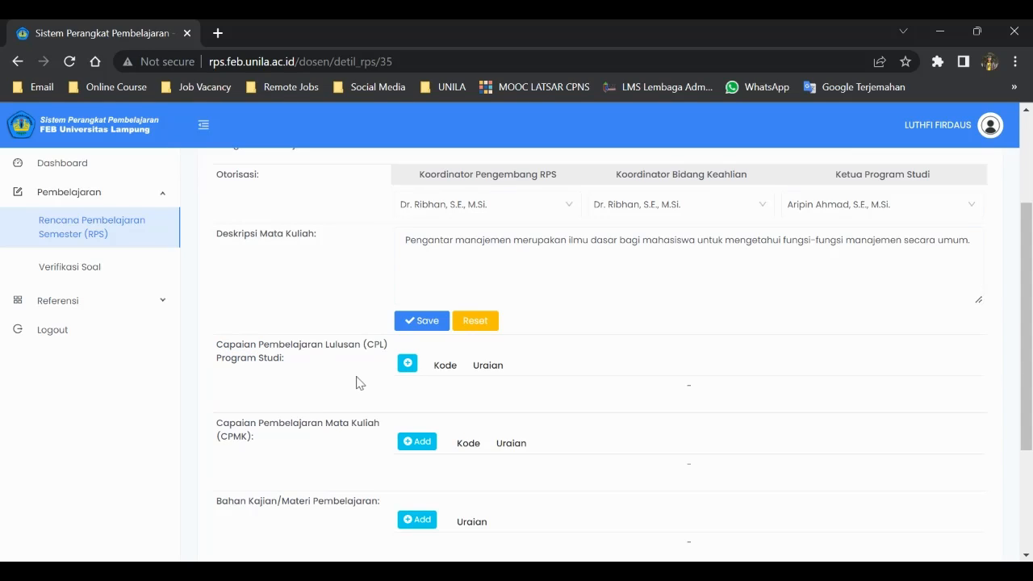
click(408, 365)
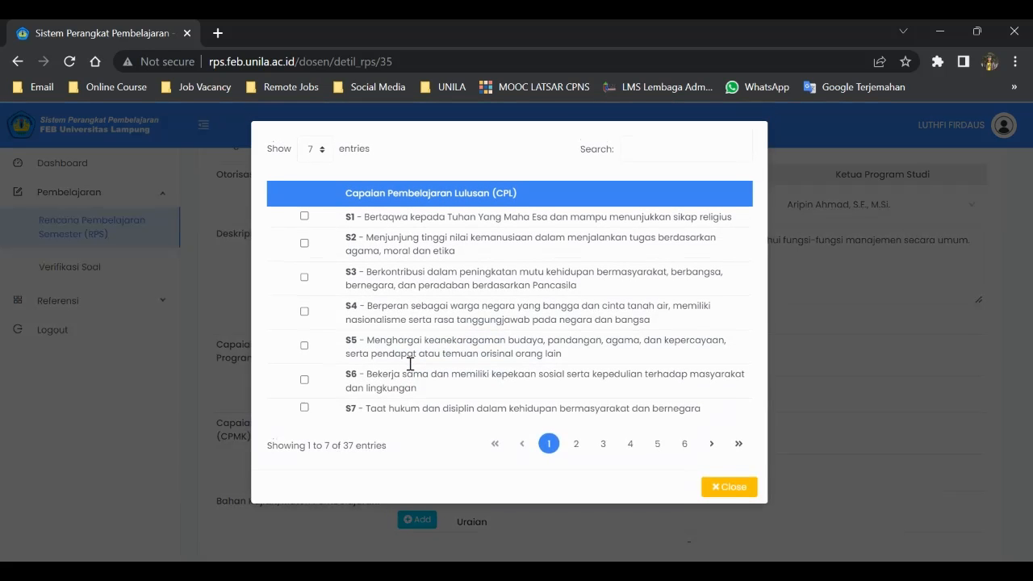
click(577, 445)
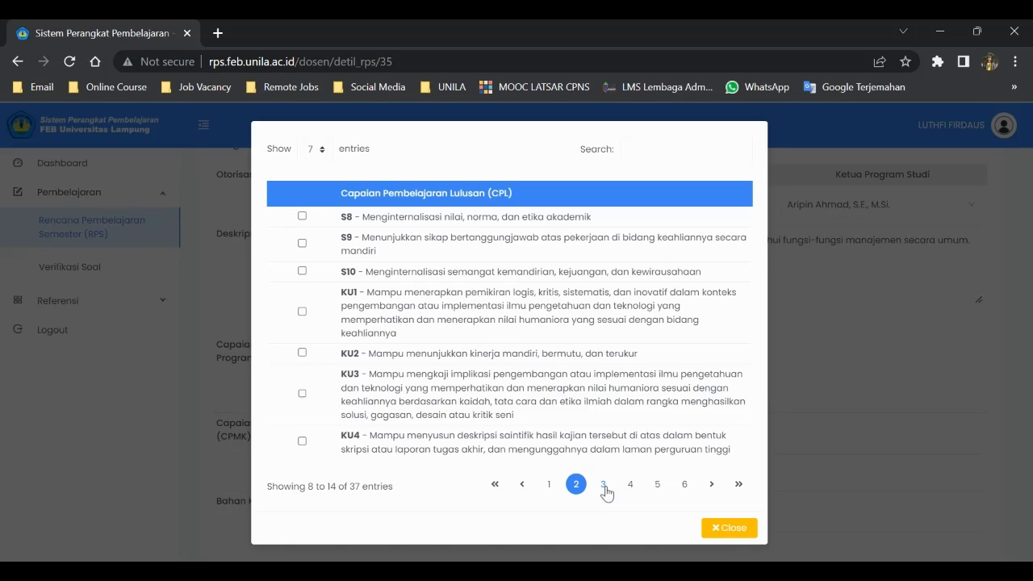
click(604, 485)
click(630, 485)
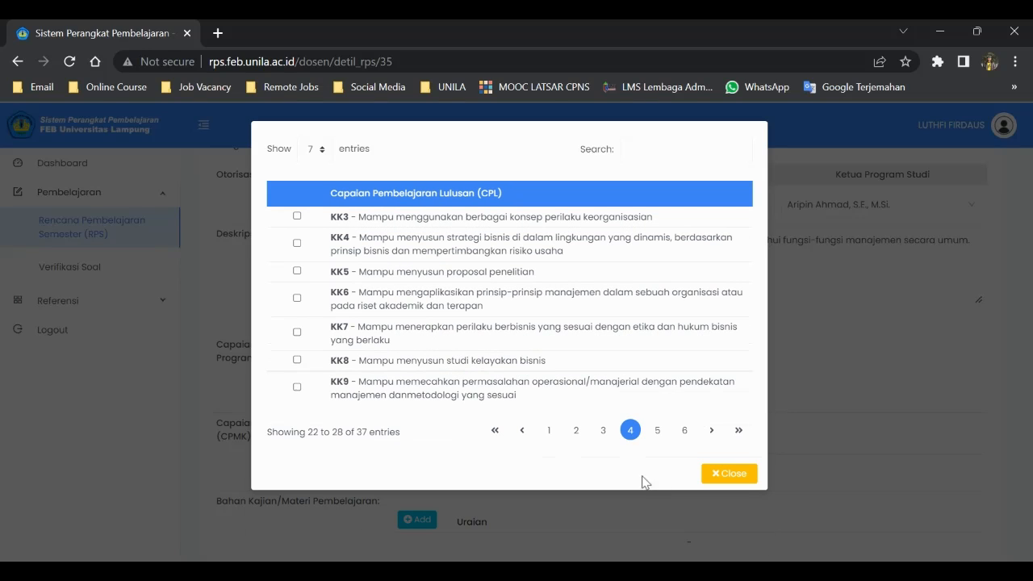
click(661, 437)
click(683, 512)
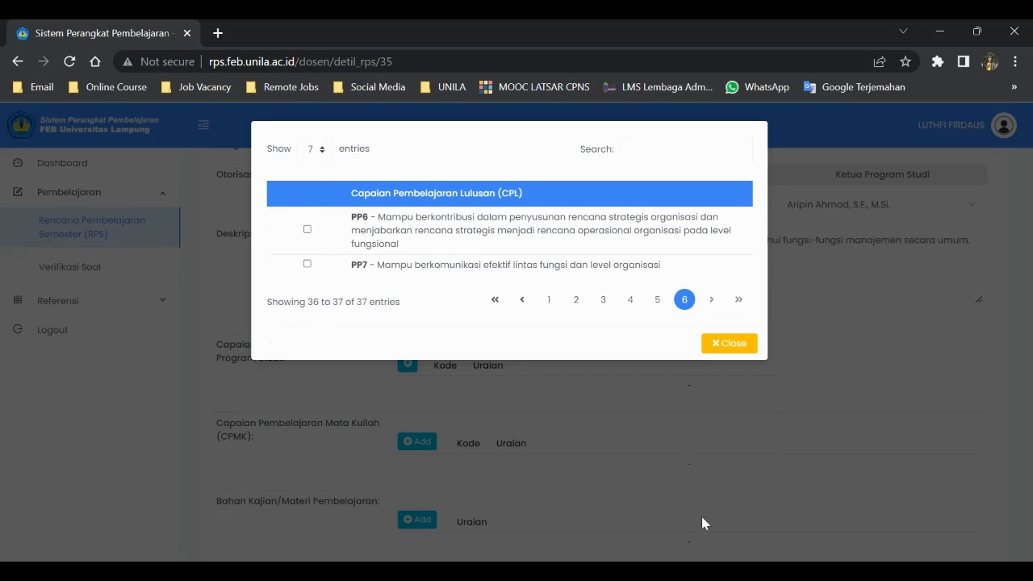
Select the graduate outcomes S4, S5, KU1 and KU2 from the first two pages of the CPL list
click(496, 301)
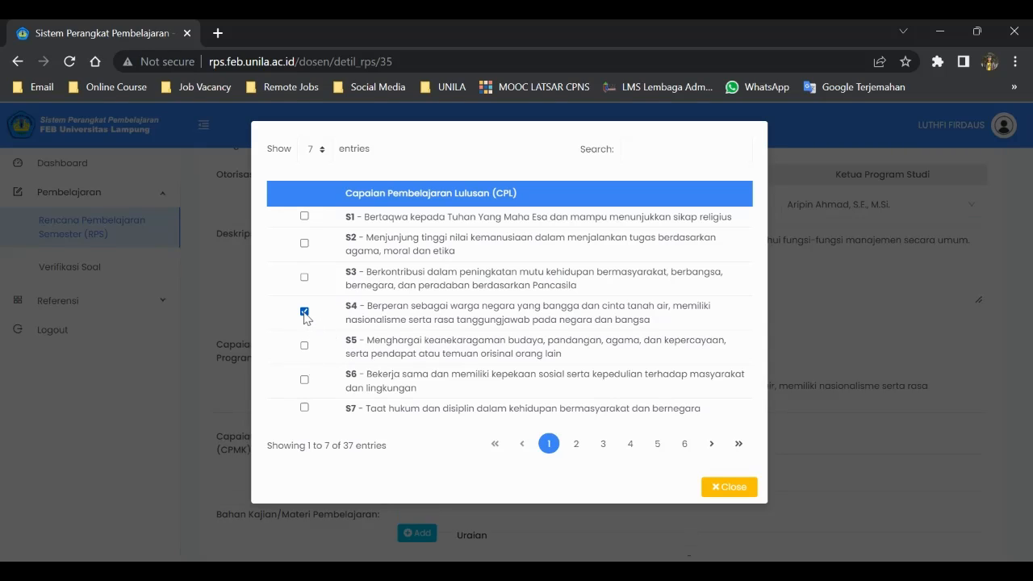
click(304, 345)
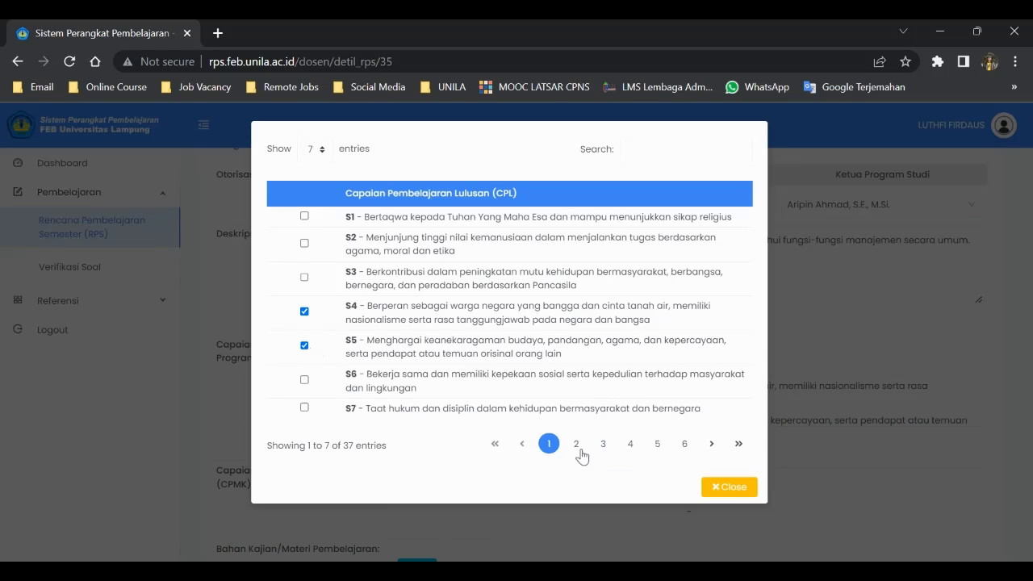
click(576, 445)
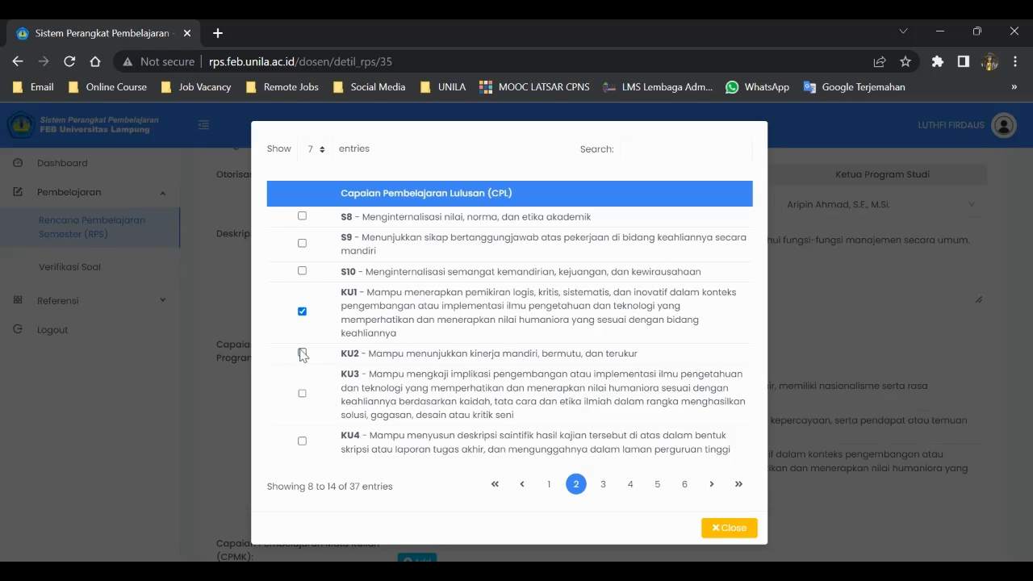
click(303, 353)
Select the outcomes KK2 and KK3 on the third and fourth pages of the CPL list
click(606, 486)
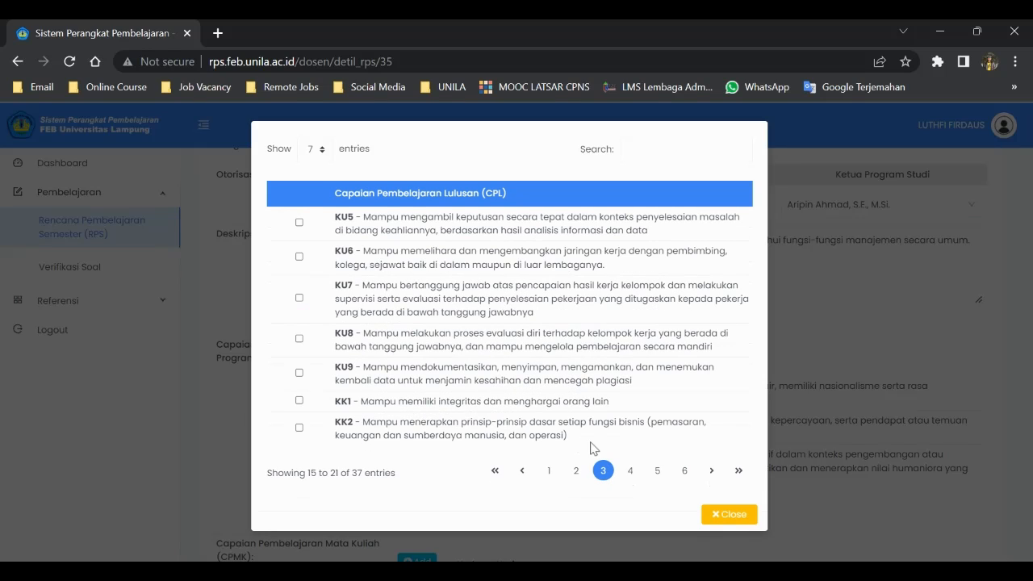
click(299, 428)
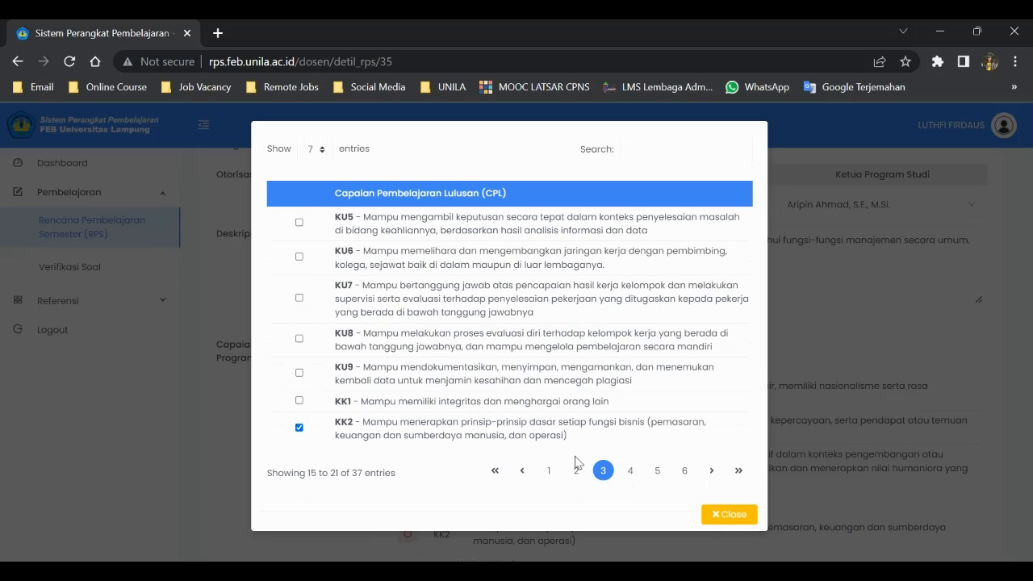
click(633, 472)
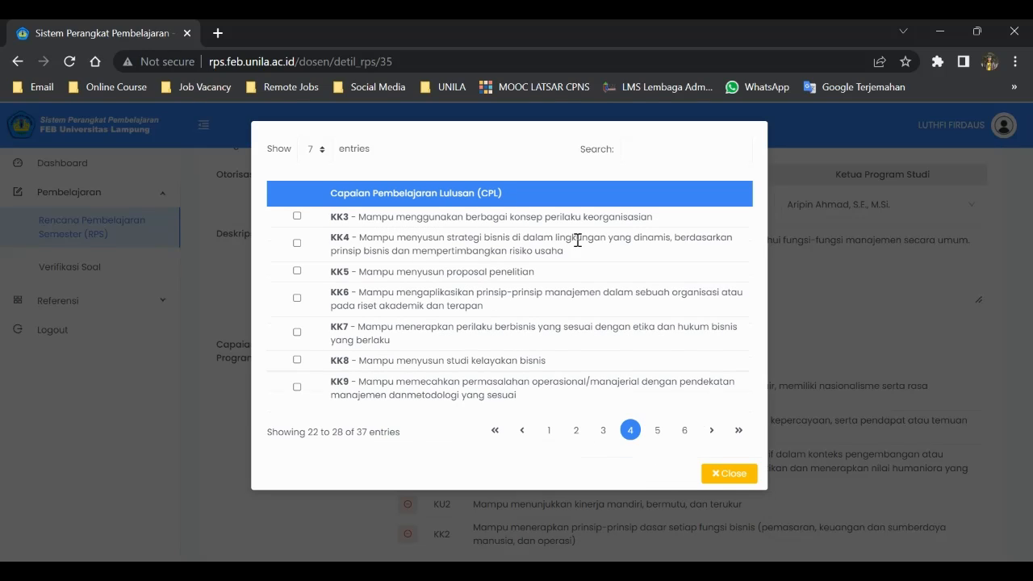
click(297, 215)
Select the outcomes PP1 and PP2 on the fifth page, close the CPL list and review the outcomes added to the RPS
click(659, 431)
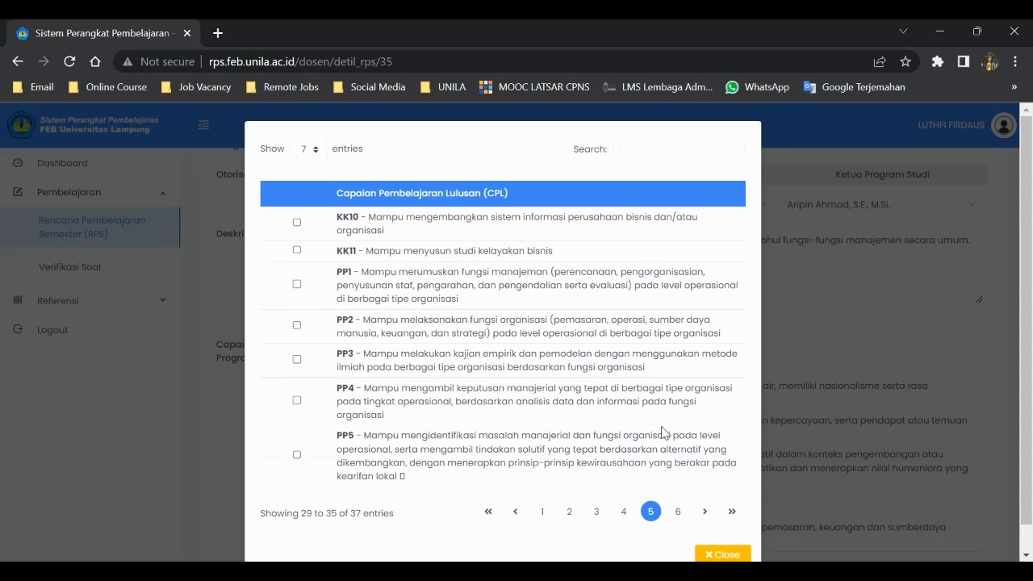
click(297, 284)
click(296, 325)
scroll(682, 369, down, 1)
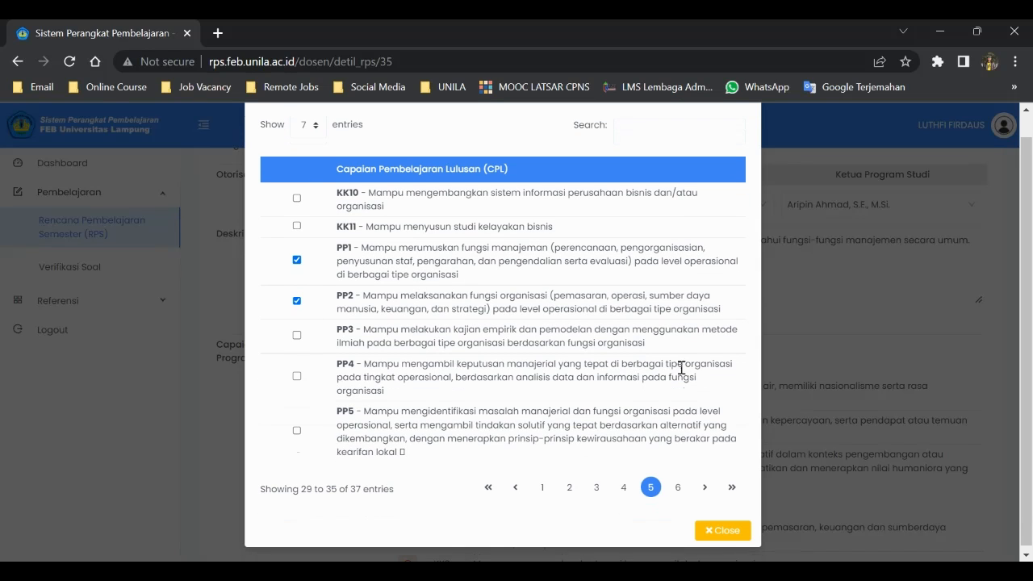
click(725, 527)
scroll(821, 313, down, 2)
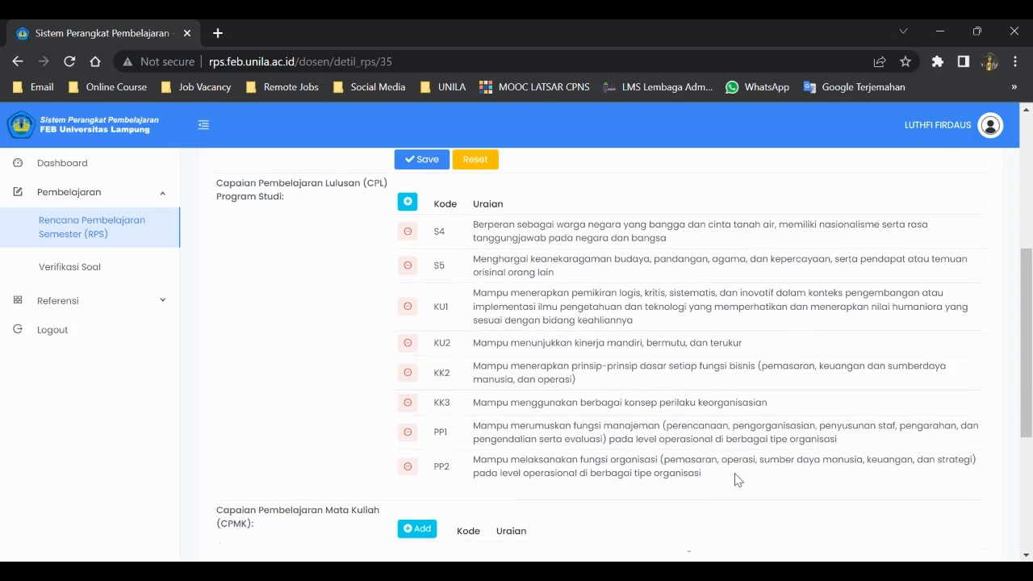
drag(707, 476, 621, 380)
click(565, 279)
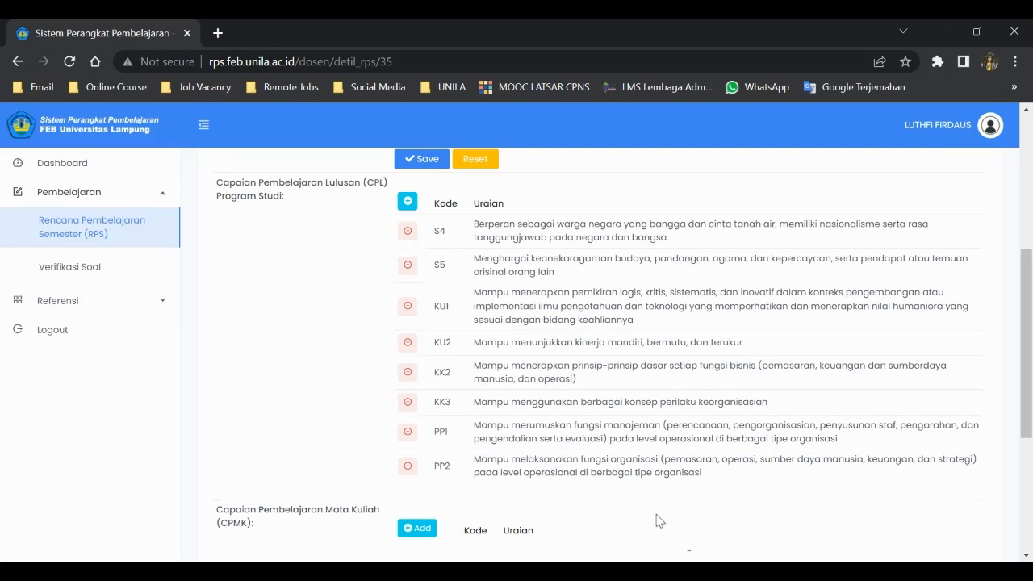
Add course outcome CPMK1 with the description "Mahasiswa diharapkan mampu menjelaskan konsep dasar manajemen." and save it
scroll(611, 401, down, 3)
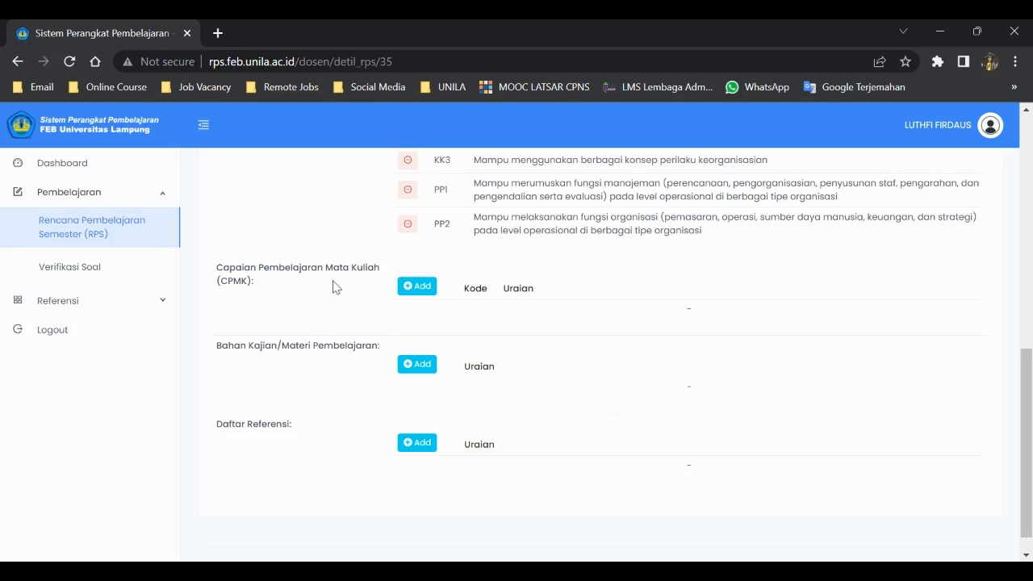
click(425, 293)
click(495, 203)
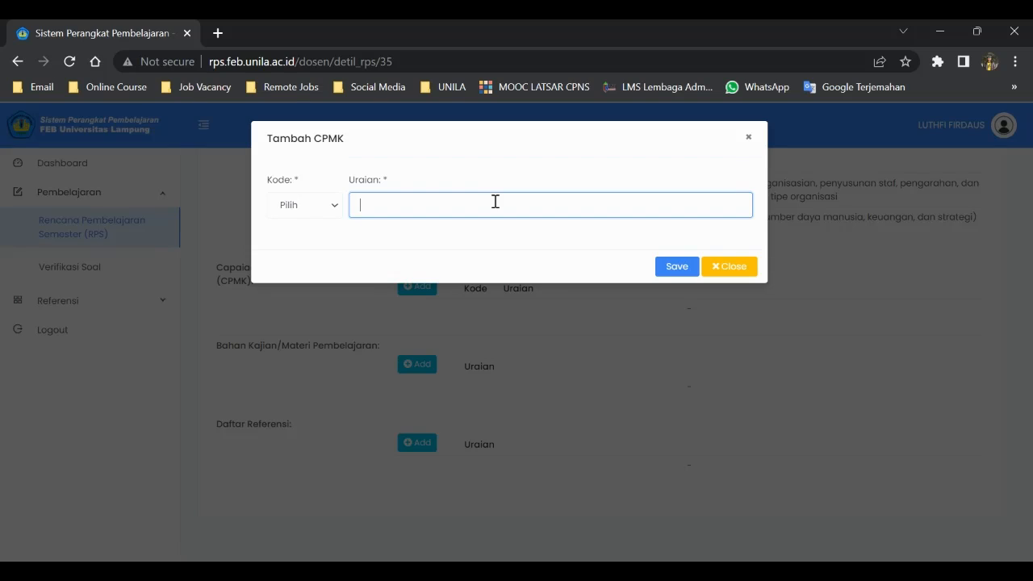
click(324, 208)
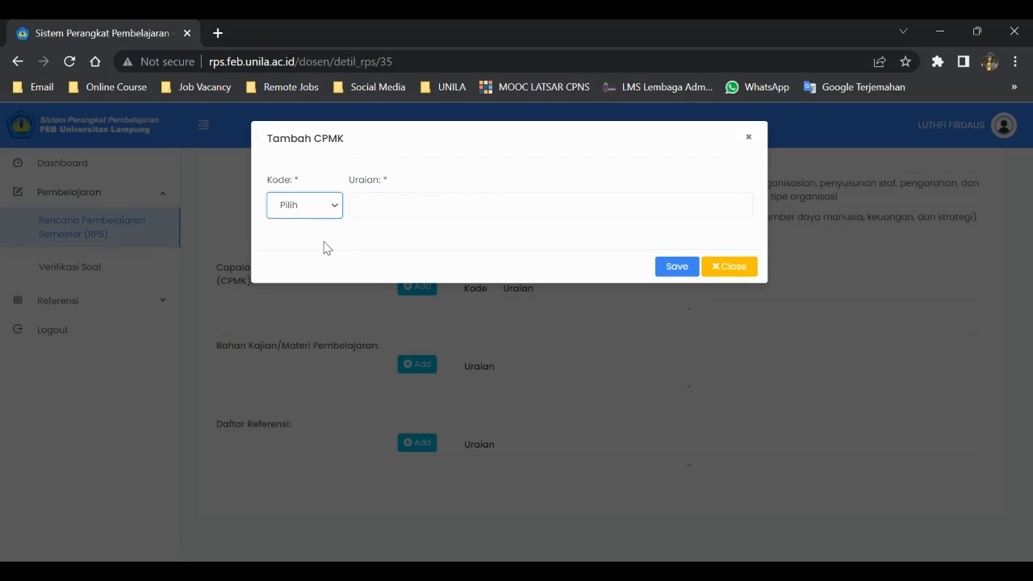
click(326, 248)
click(417, 197)
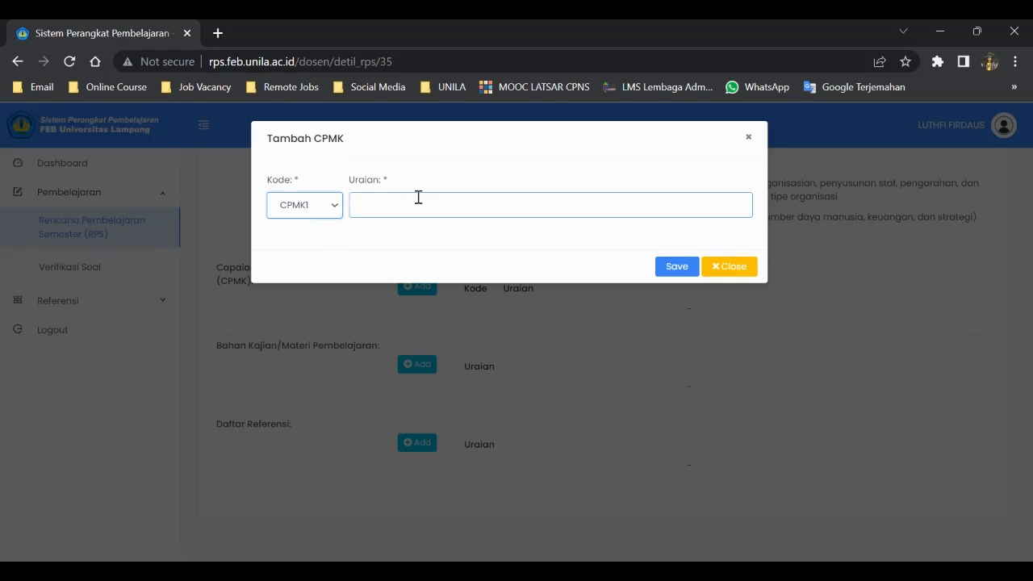
text(Mahasiswa dihara)
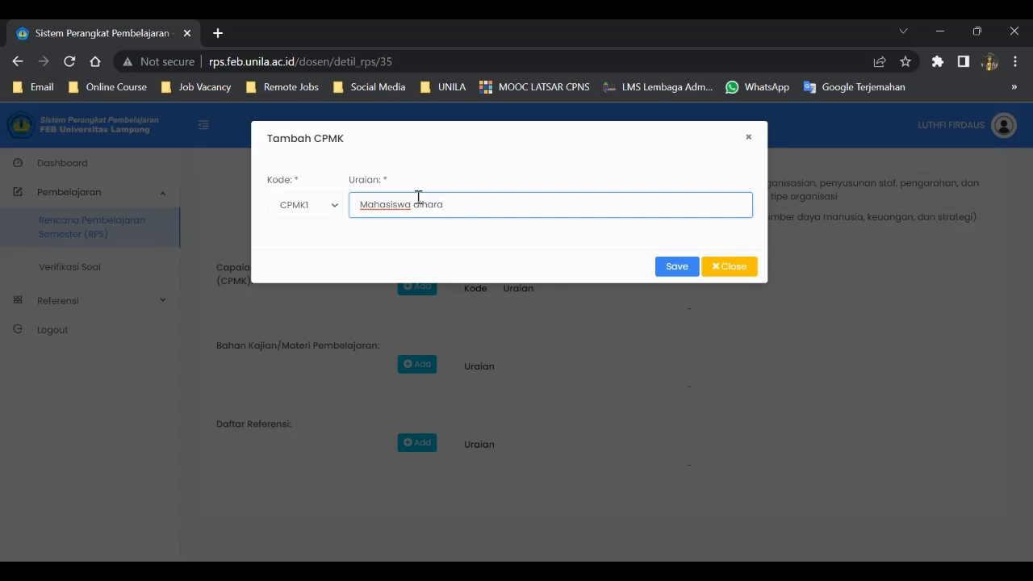
text(pkan mampu menj)
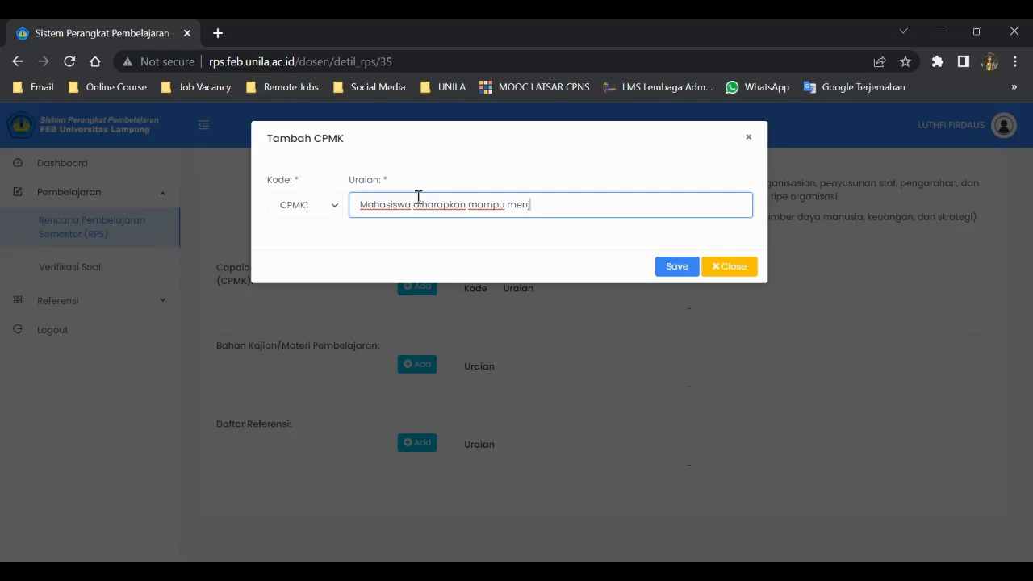
text(elaskan konsep dasar manajemen.)
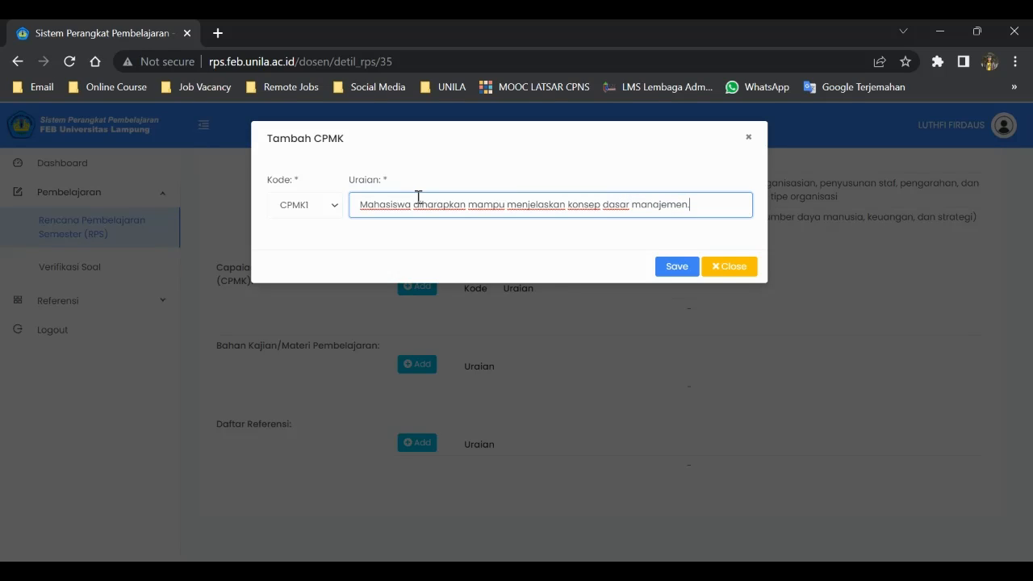
click(678, 268)
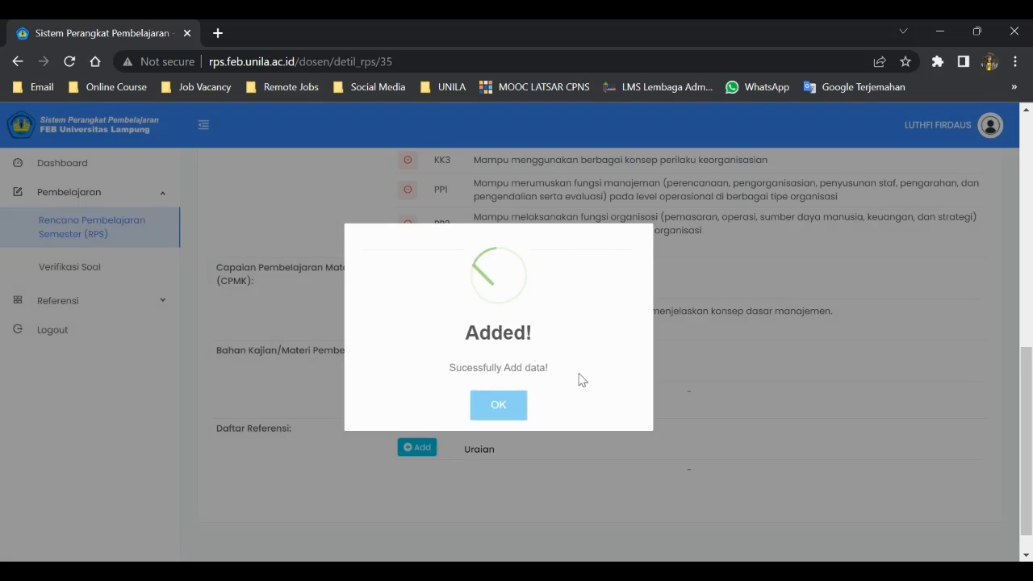
click(505, 391)
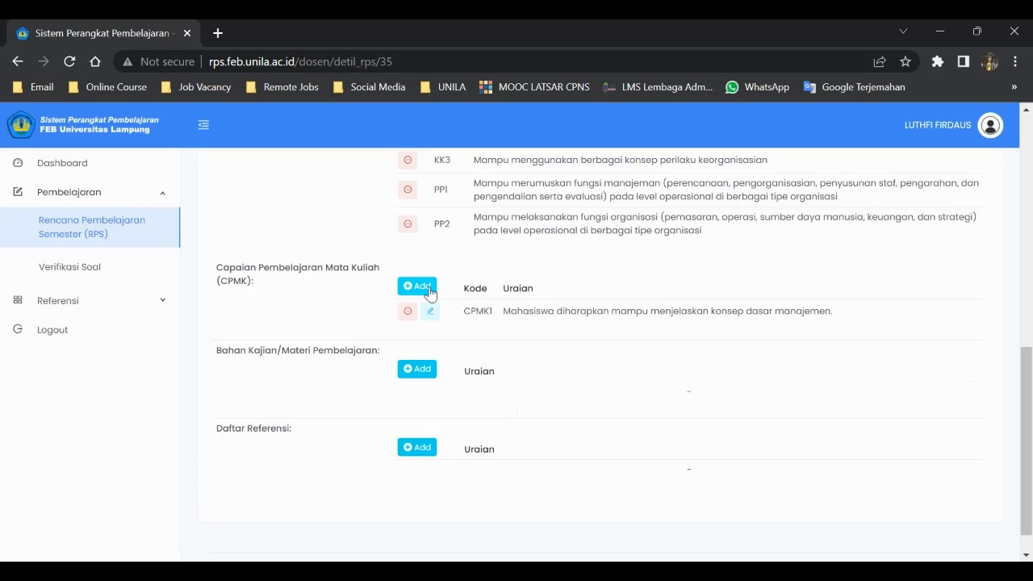
Add and save course outcome CPMK2 with the description "Mahasiswa diharapkan mampu menjelaskan perbedaan manajemen sebagai ilmu dan manajemen sebagai seni"
click(423, 289)
click(324, 212)
click(312, 258)
click(437, 214)
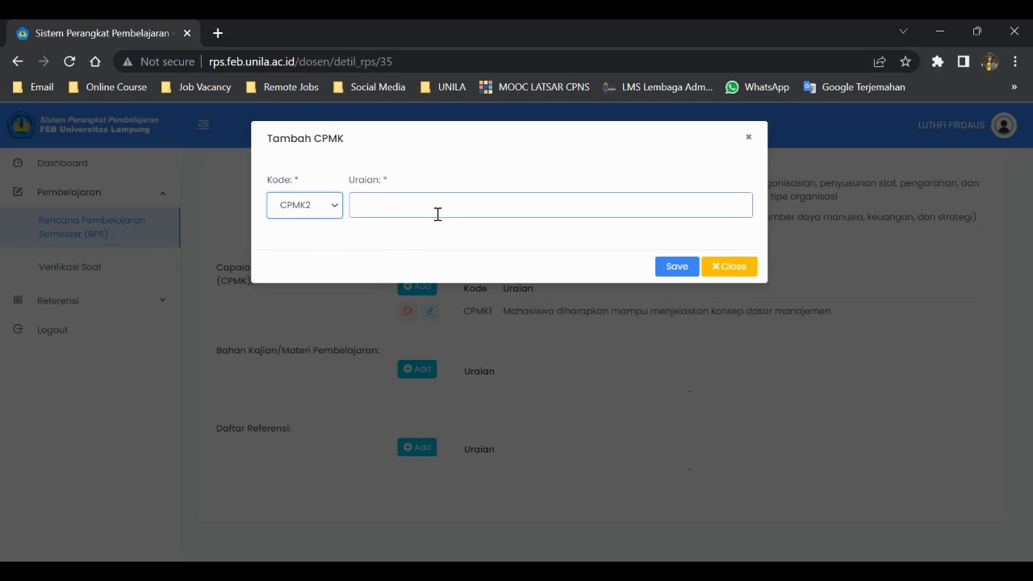
click(445, 209)
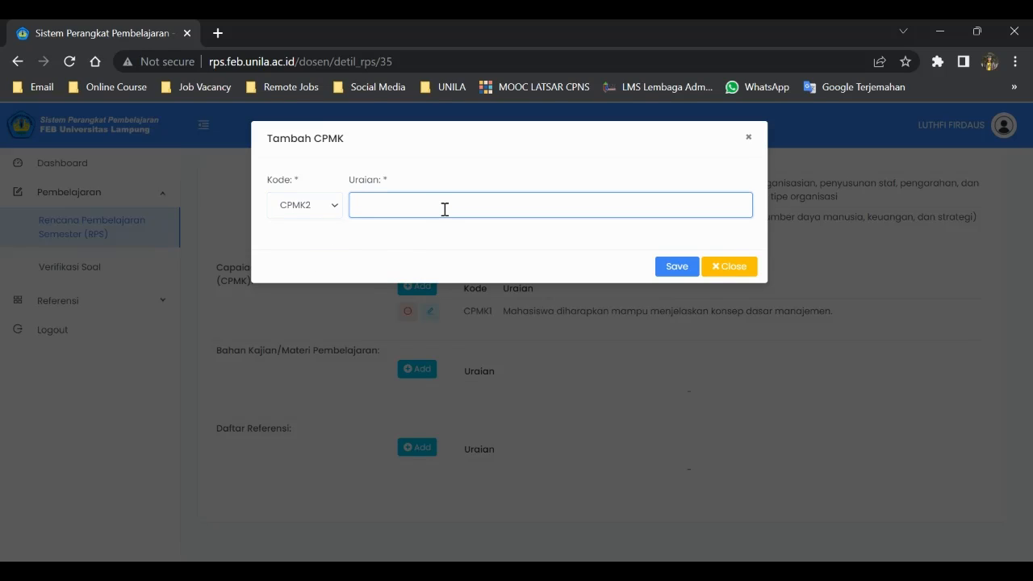
text(Mahasiswa diharapkan)
key(alt+Tab)
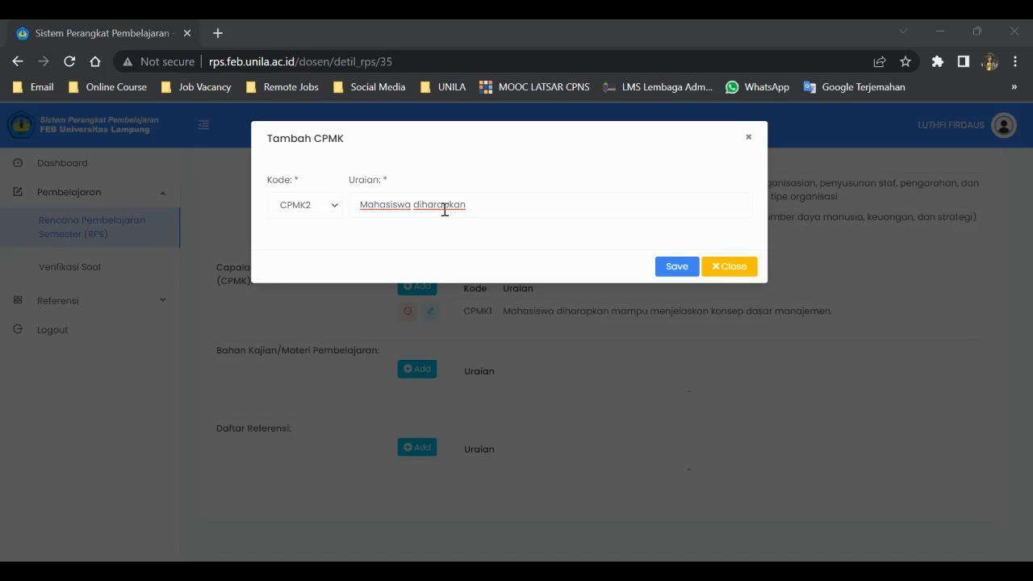
click(444, 210)
text(mampu menjelaskan perbedaan man)
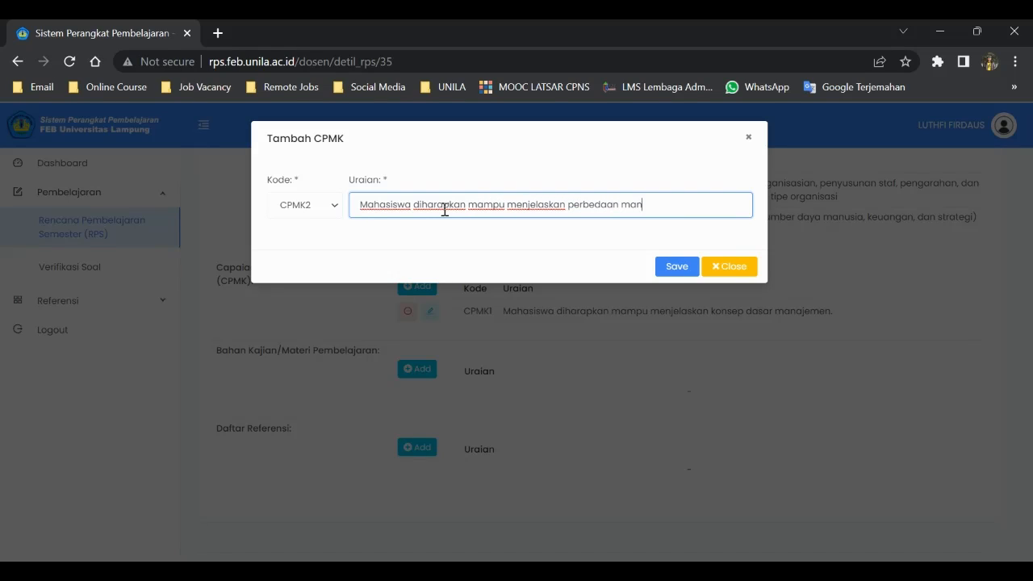
text(ajemen sebagai)
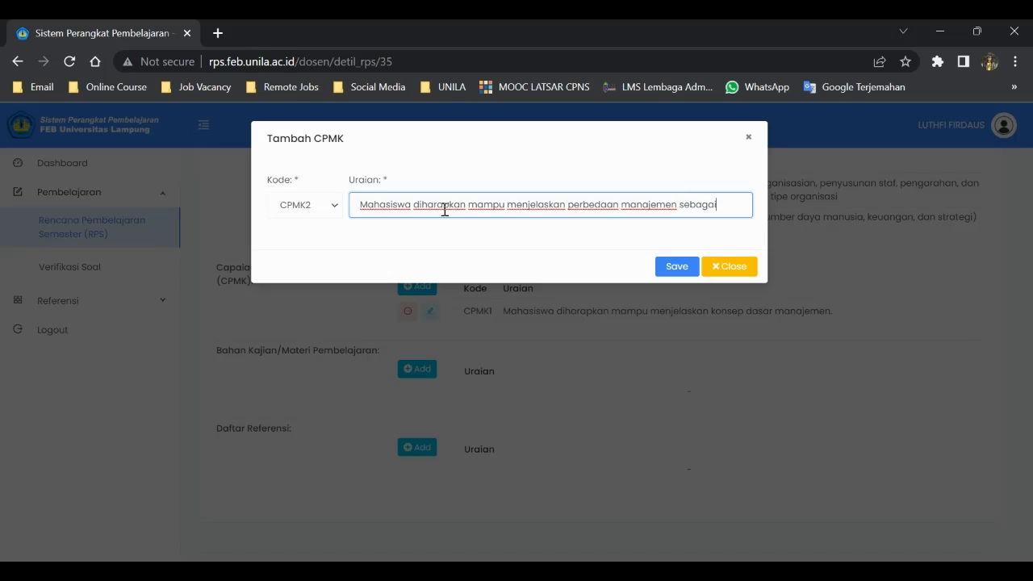
text( ilmu dan manajemen sebagai sen)
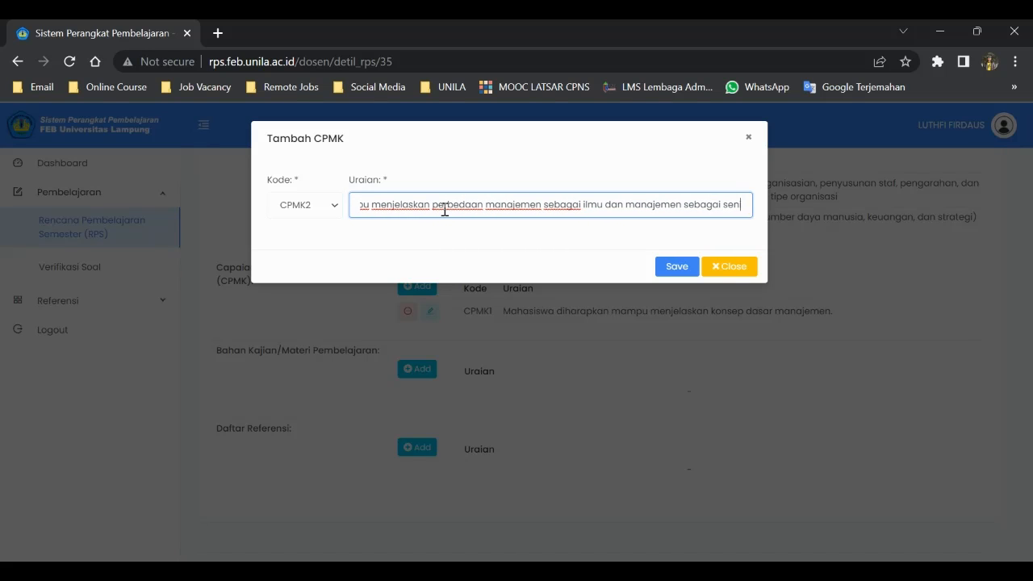
click(684, 271)
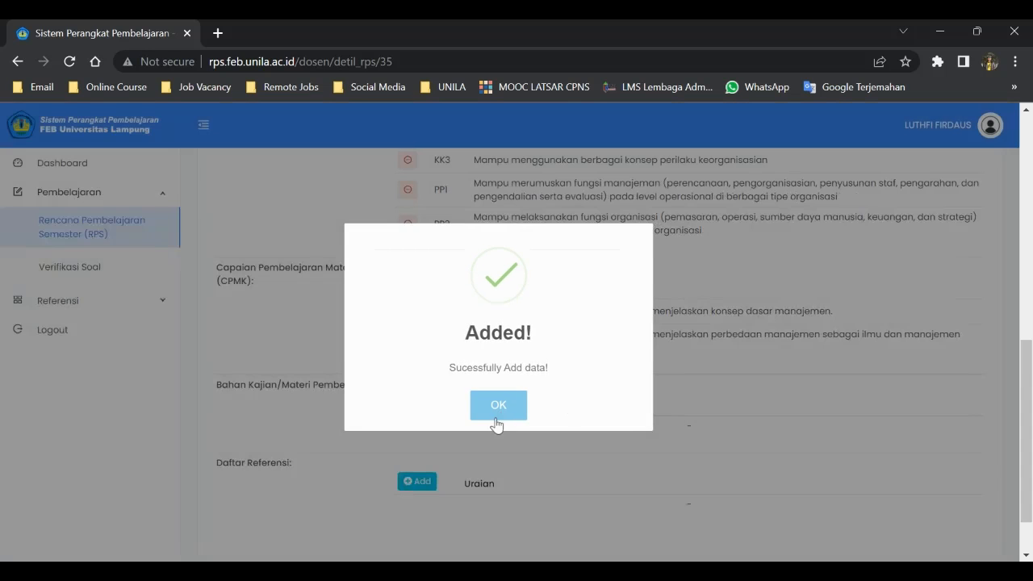
click(497, 423)
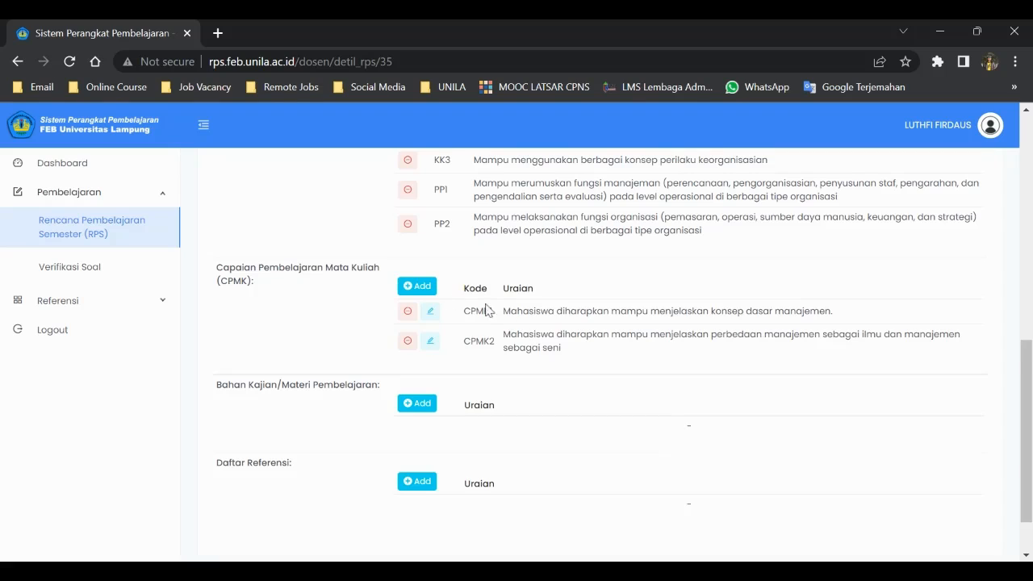
Add the learning material "Konsep Dasar Manajemen" under Bahan Kajian/Materi Pembelajaran and save it
scroll(546, 314, down, 2)
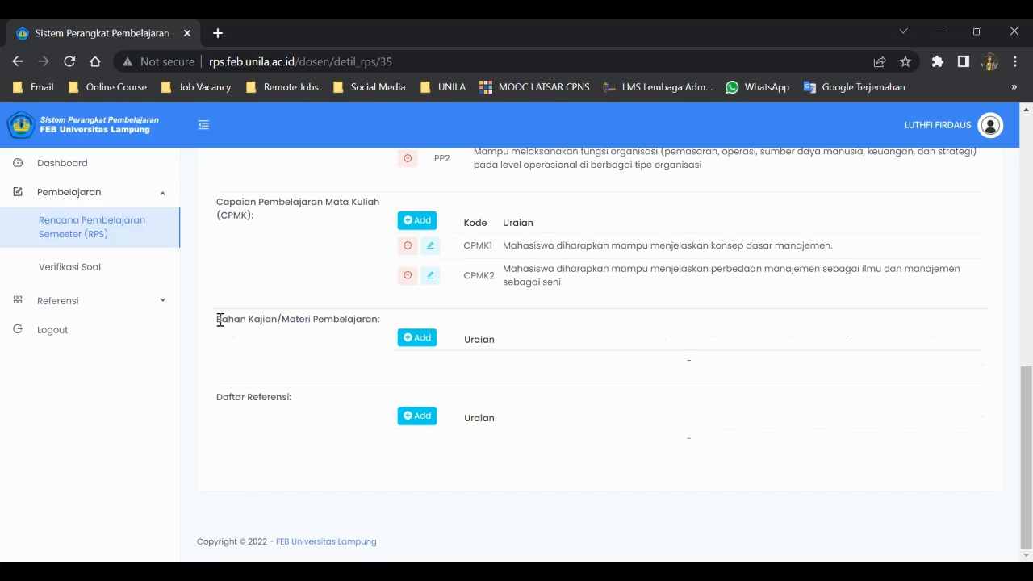
click(420, 341)
click(377, 200)
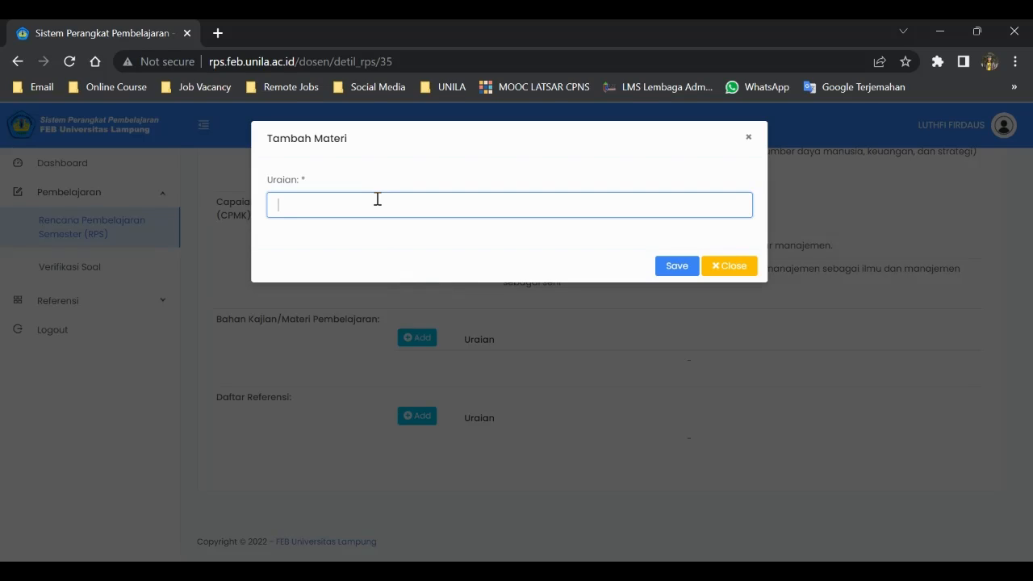
text(Dasar)
key(ctrl+a)
text(Konsep Dasar Manajemen)
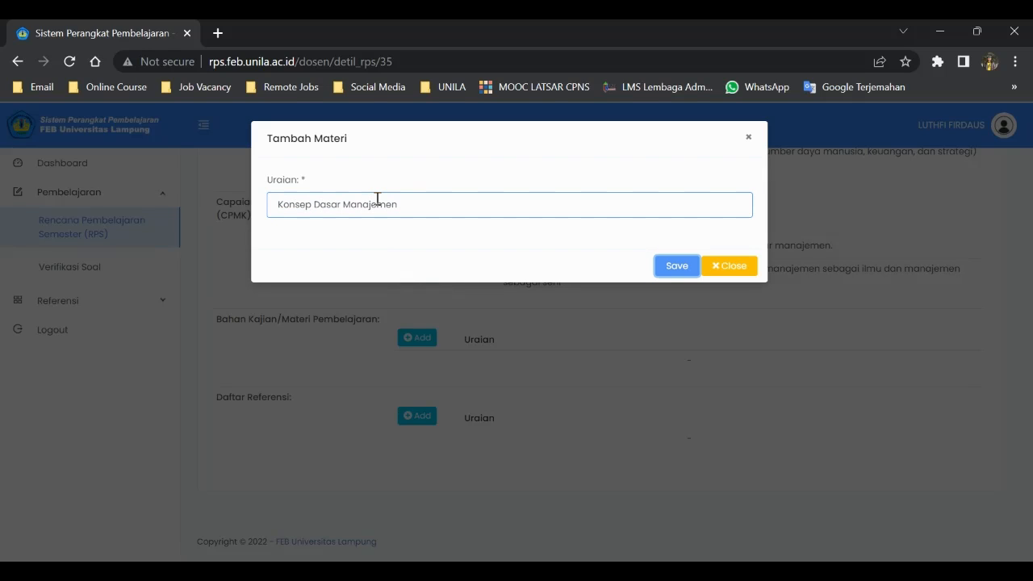
click(674, 270)
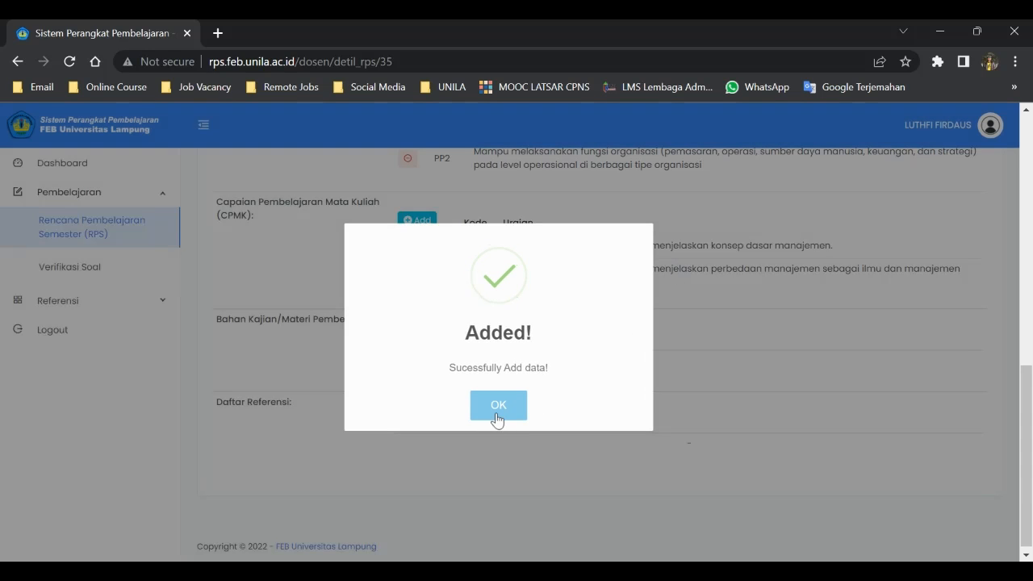
click(496, 413)
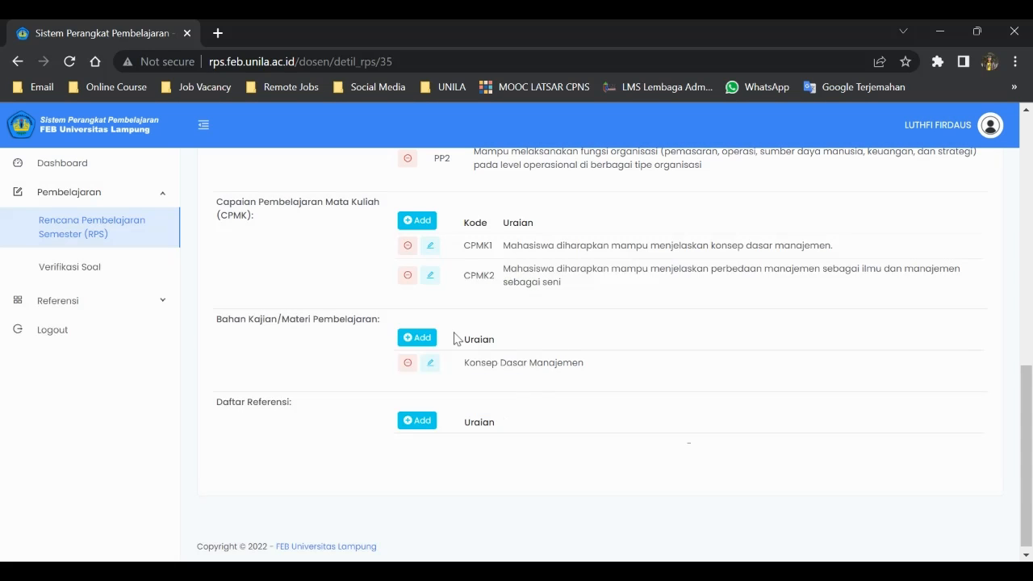
Start a second learning material entry with the description "Manajer dalam kegiatan manajemen organisai"
click(417, 337)
click(319, 199)
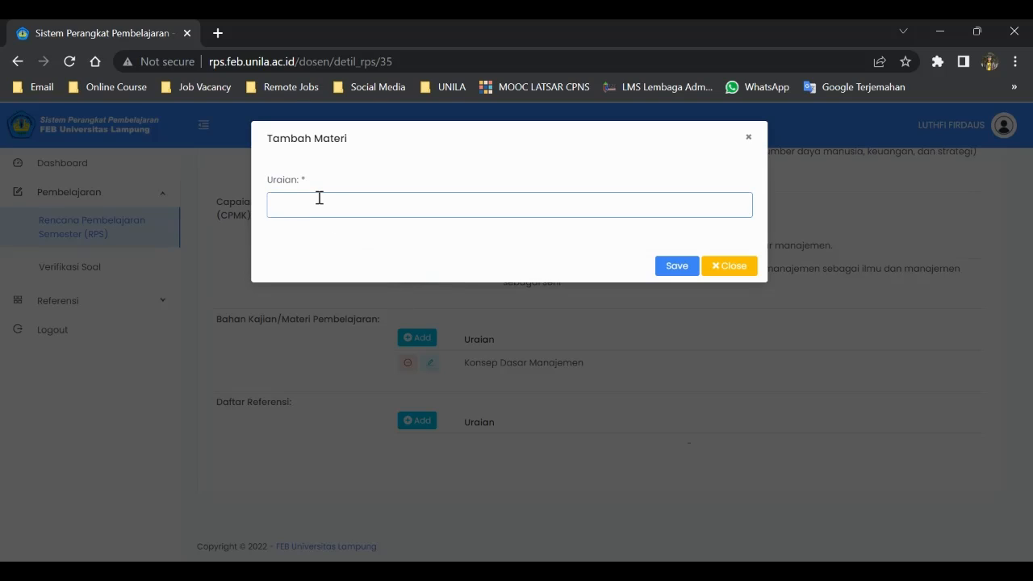
key(alt+Tab)
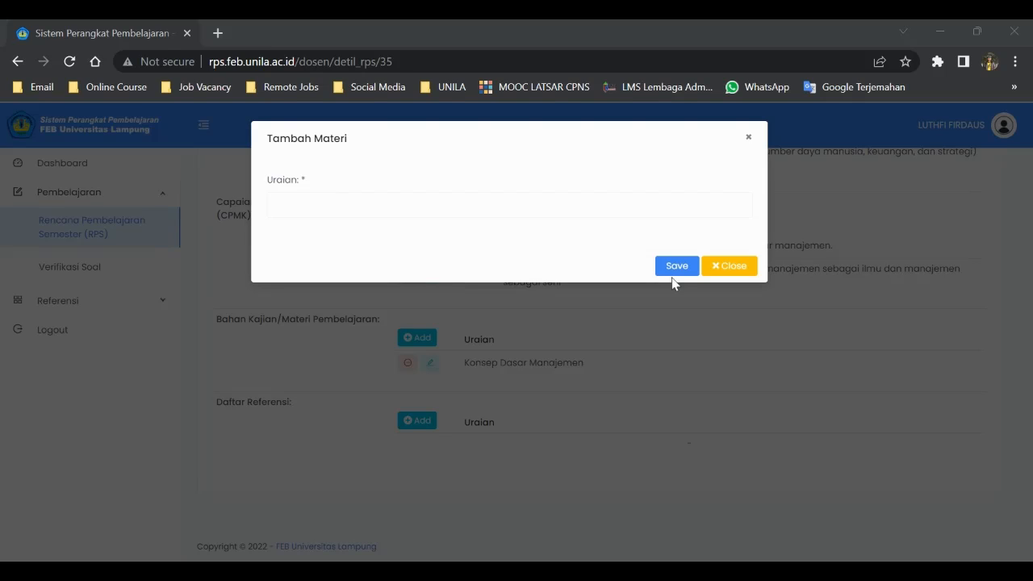
key(alt+Tab)
text(Manajer dalam kegiatan manajemen organisai)
key(alt+Tab)
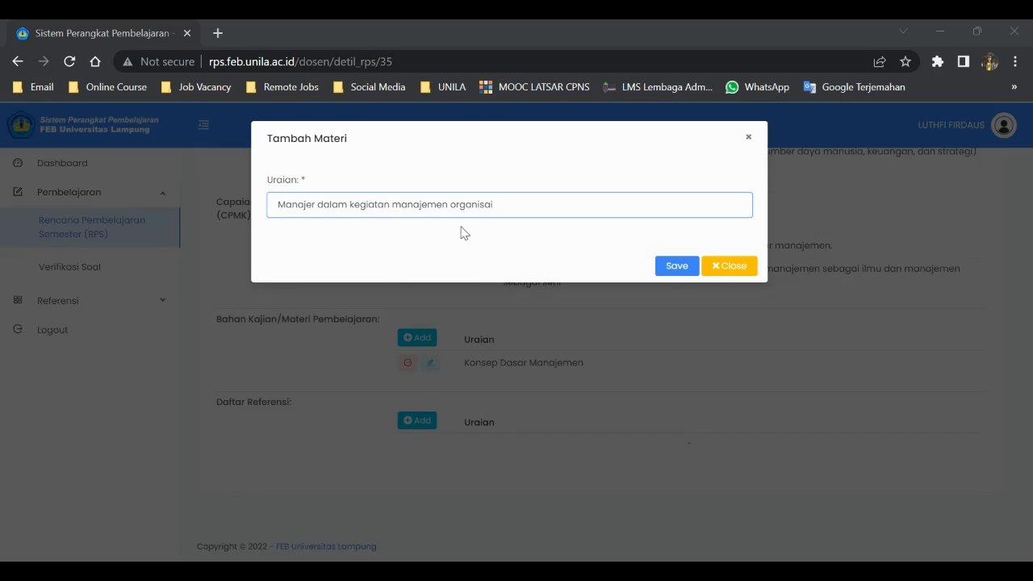
Shorten the new material's description to "Manajer dalam kegiatan manajemen" and save the entry
key(alt+Tab)
drag(466, 205, 661, 210)
click(660, 210)
key(BackSpace)
key(BackSpace)
key(BackSpace)
key(BackSpace)
key(BackSpace)
key(BackSpace)
key(BackSpace)
key(BackSpace)
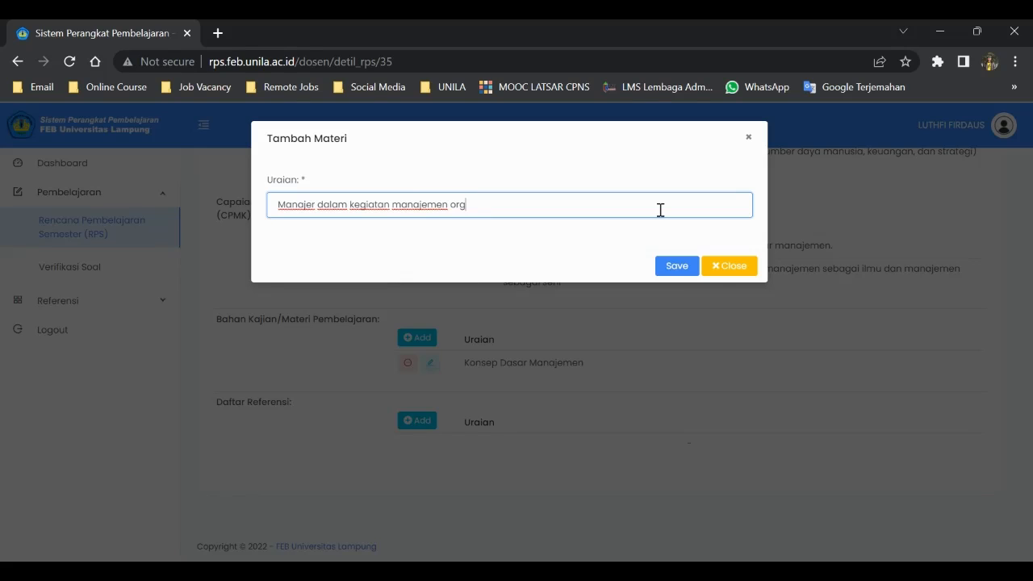
key(BackSpace)
key(BackSpace)
click(677, 265)
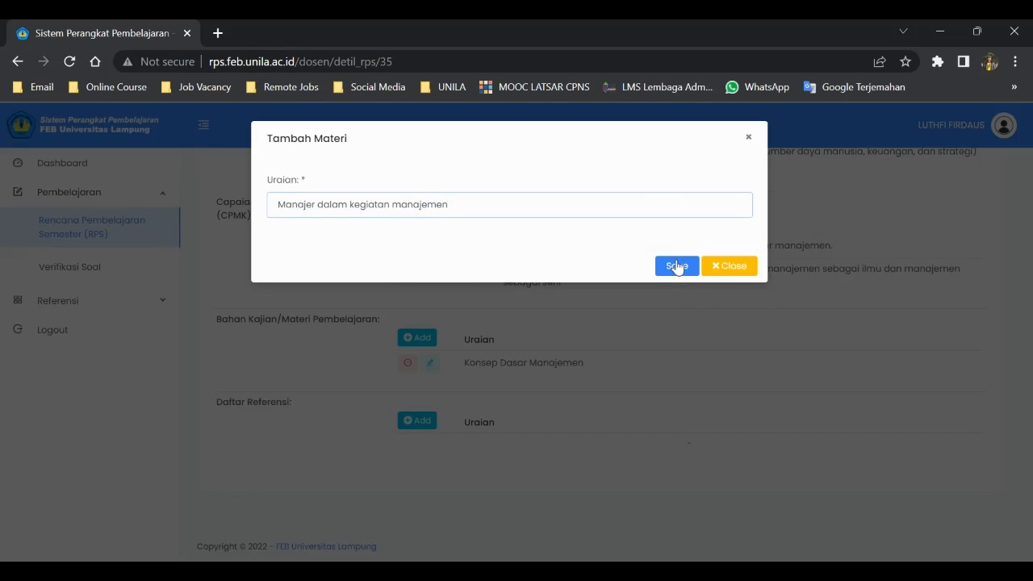
click(501, 406)
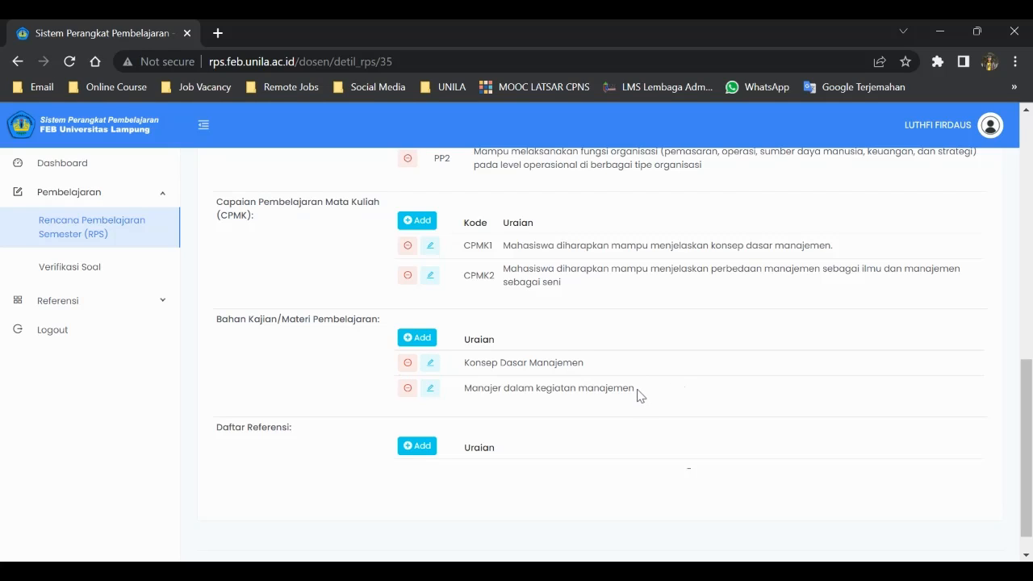
Add and save a reference under Daftar Referensi with the author's full name followed by "2021, Pengantar Manajemen, Bumi Aksara: Jakarta"
scroll(640, 396, down, 1)
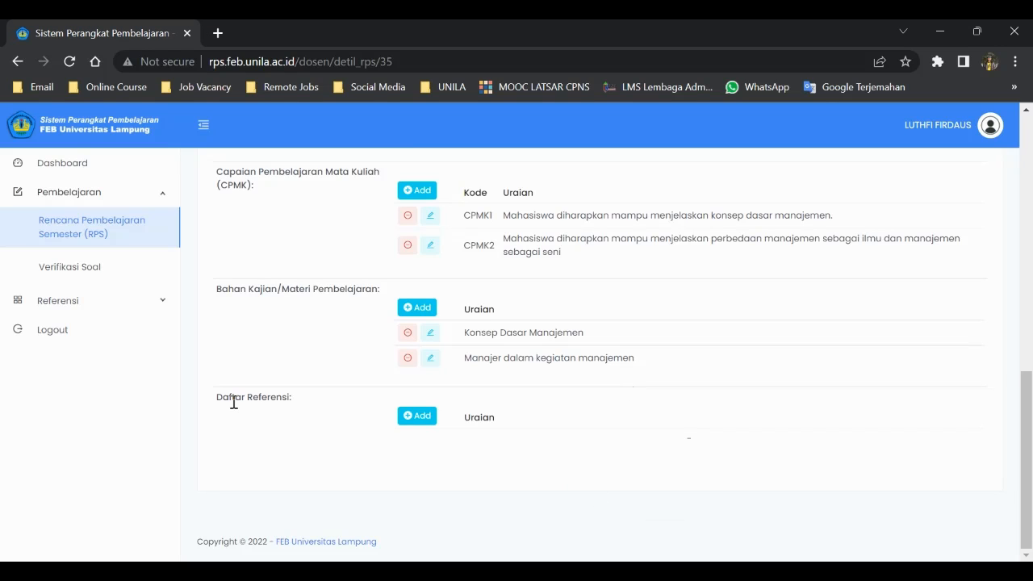
click(430, 418)
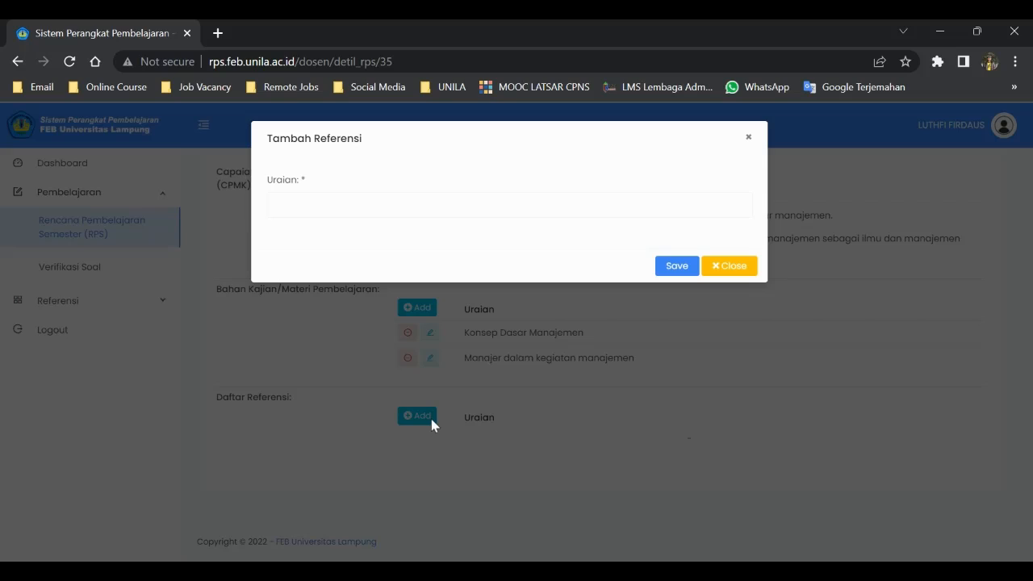
click(365, 197)
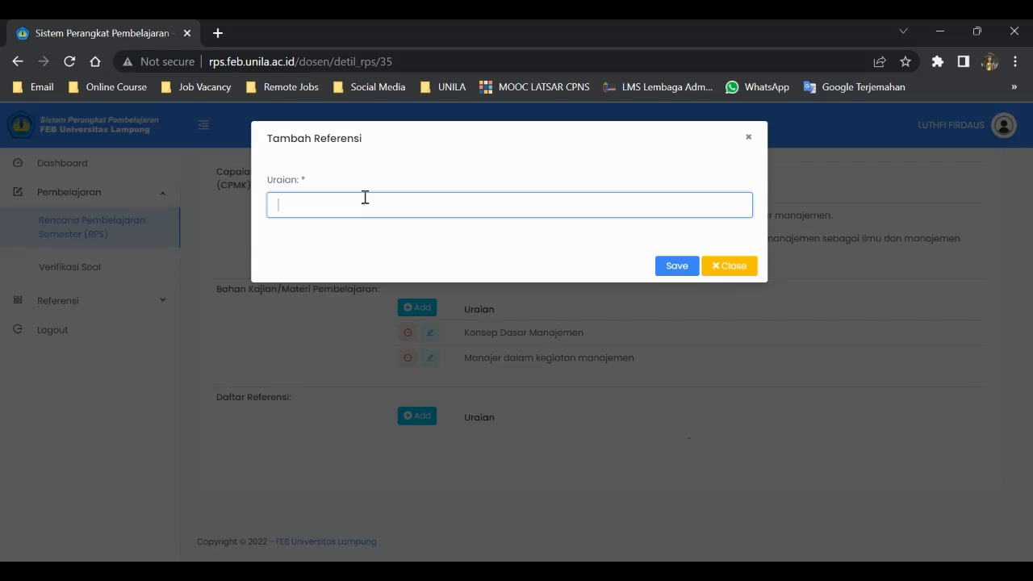
text(B)
key(BackSpace)
text(Bedjo Siswanto, 2021, Pengantar Manajemen, Bumi Aksara)
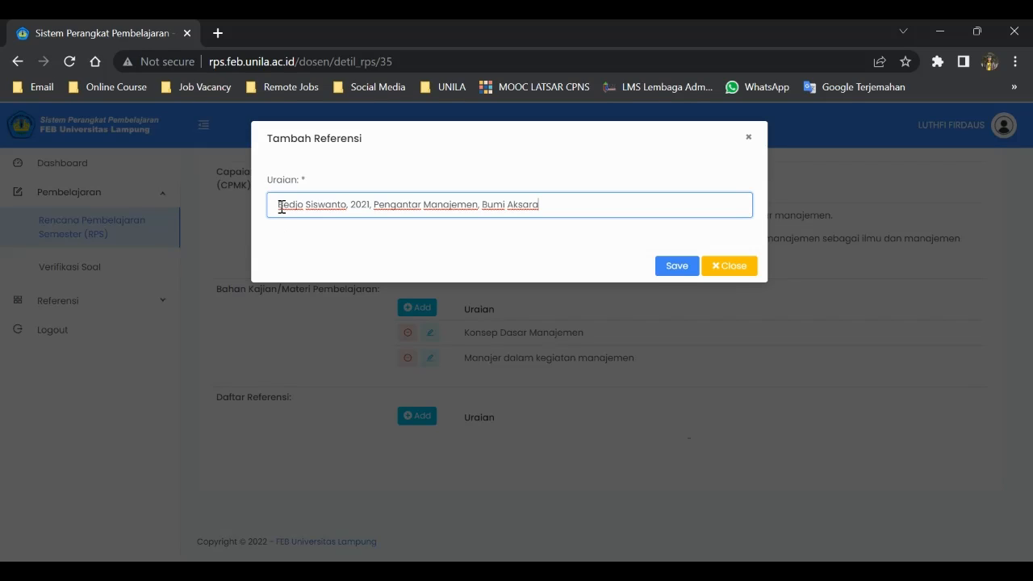
drag(282, 208, 436, 209)
click(369, 204)
click(568, 209)
text(: Jakarta)
click(677, 271)
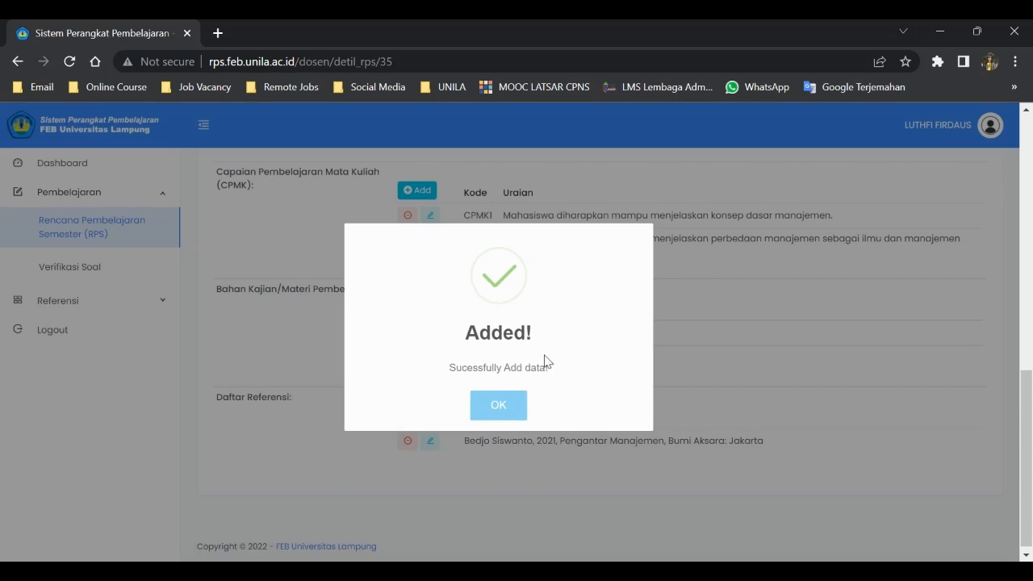
click(488, 412)
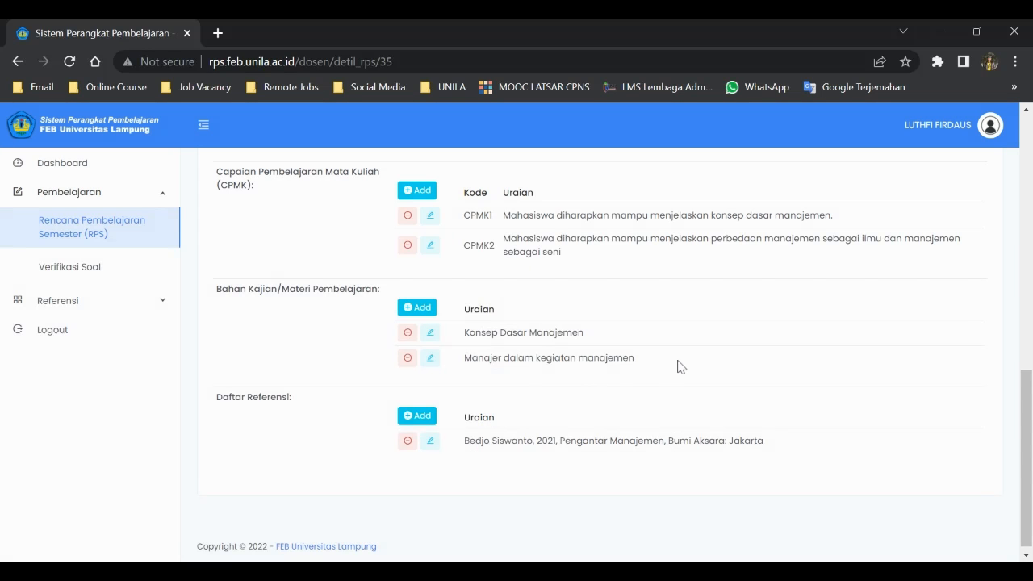
Start a new Sub-CPMK entry for week (Minggu ke-) 1 with a Bobot of 5%
scroll(726, 355, up, 15)
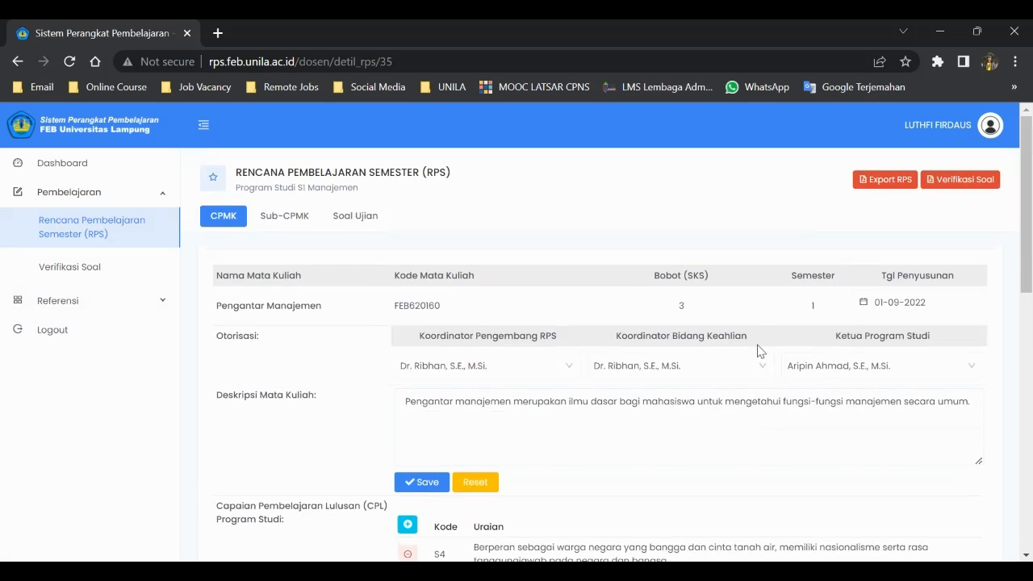
scroll(363, 242, down, 15)
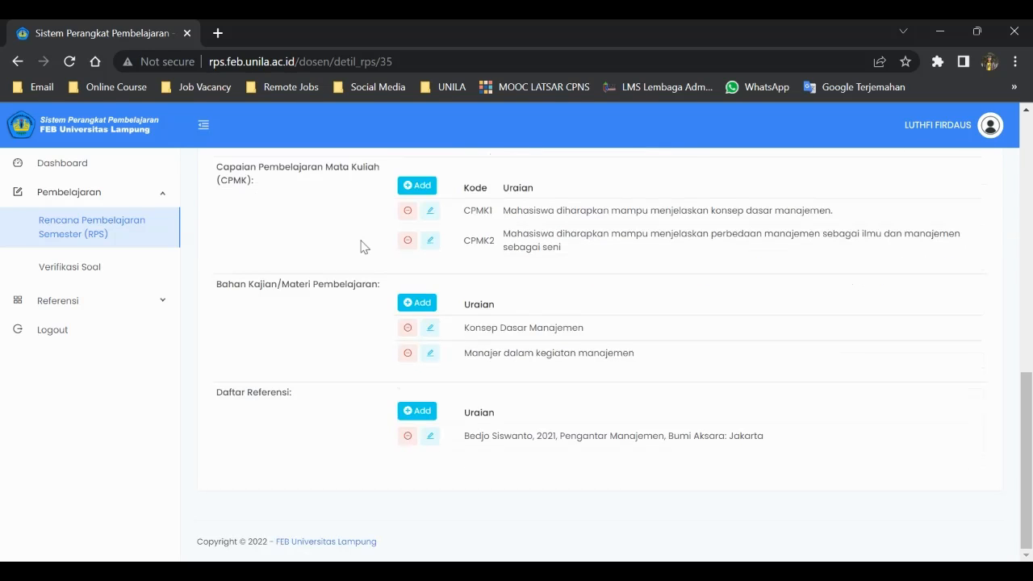
scroll(361, 246, up, 15)
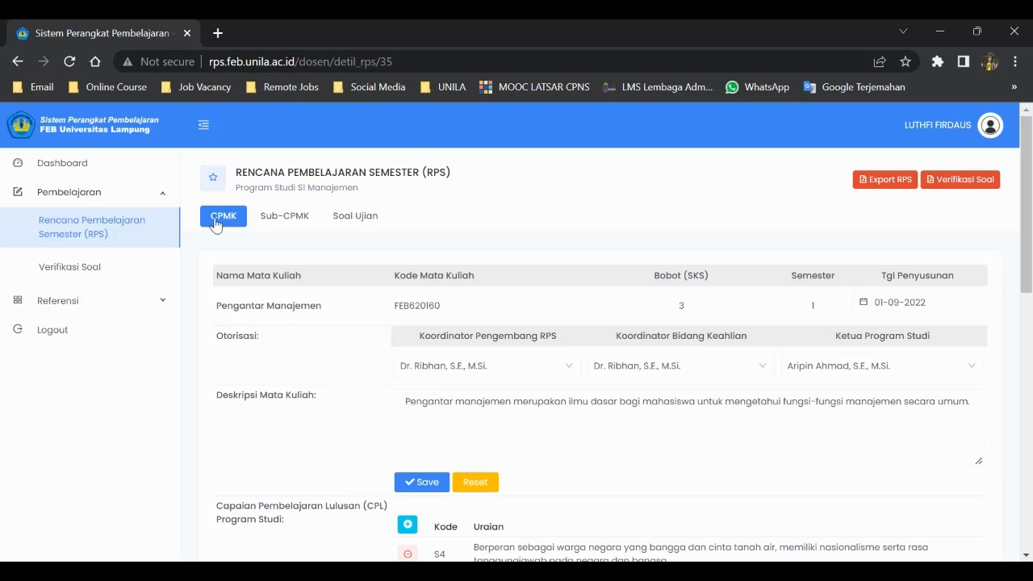
click(285, 221)
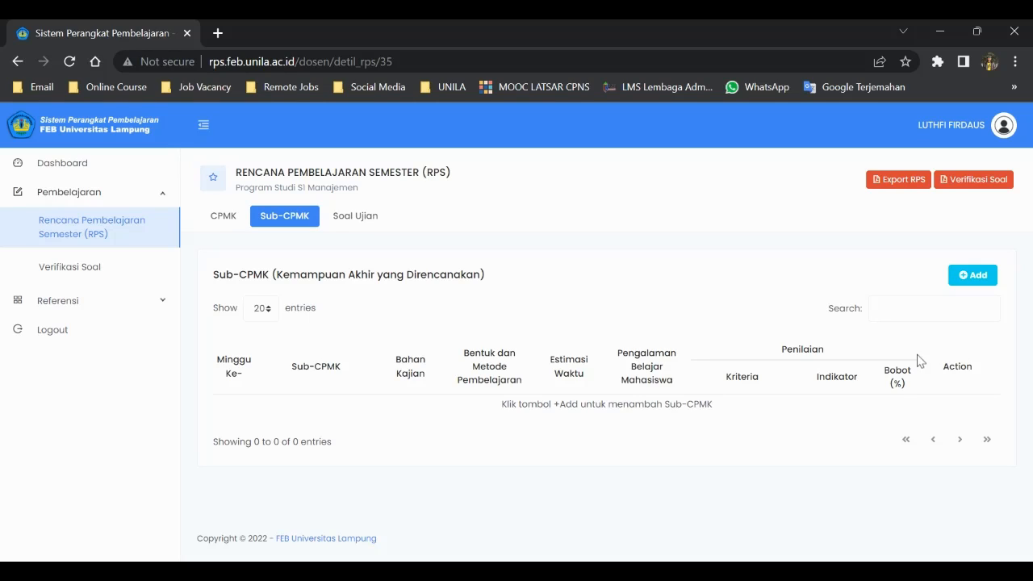
click(976, 275)
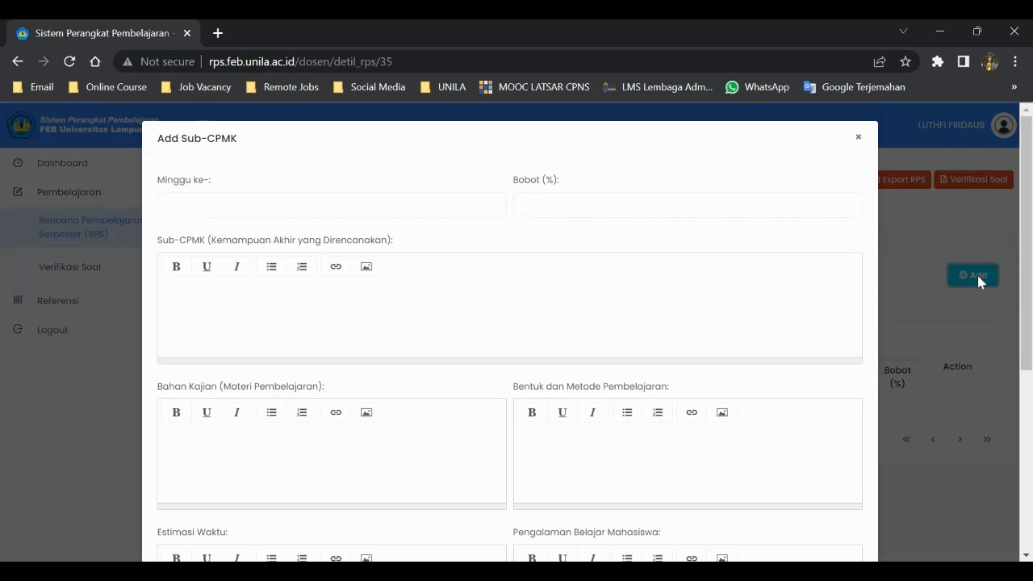
click(260, 209)
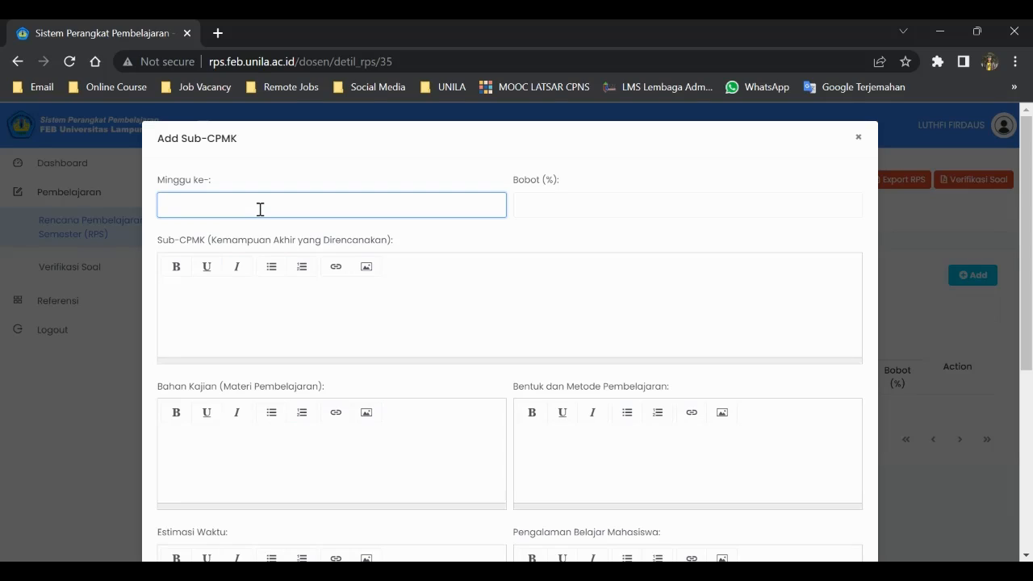
text(1)
key(Tab)
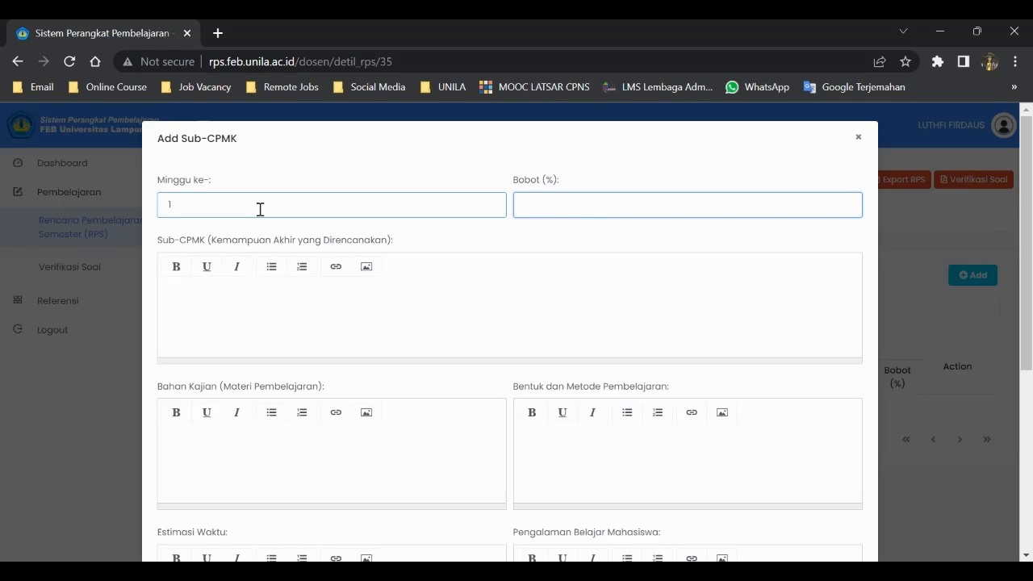
text(5)
Enter the Sub-CPMK text "Mahasiswa memiliki kemampuan memahami dan menjelaskan tentang konsep dasar manajemen."
click(395, 299)
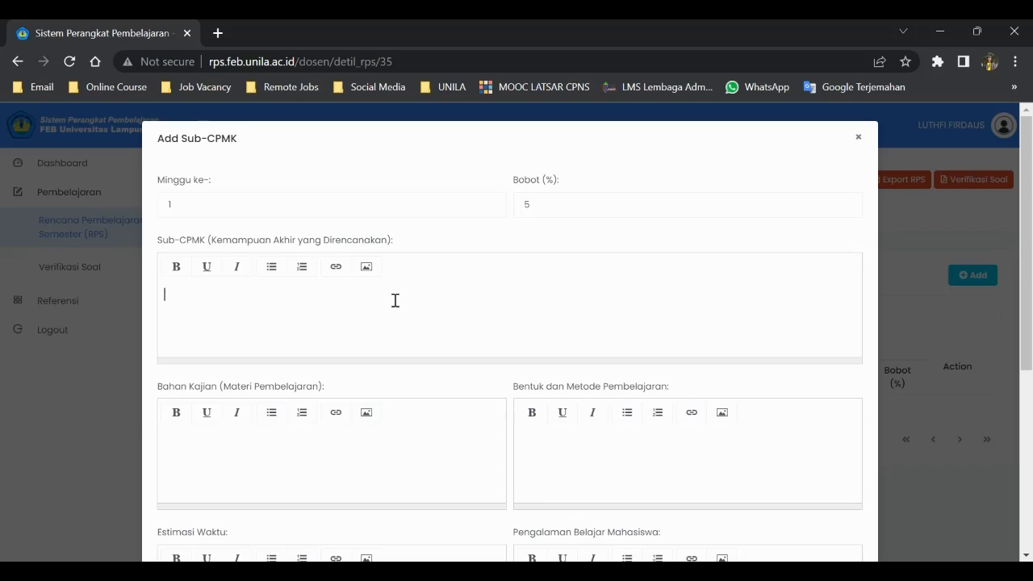
key(alt+Tab)
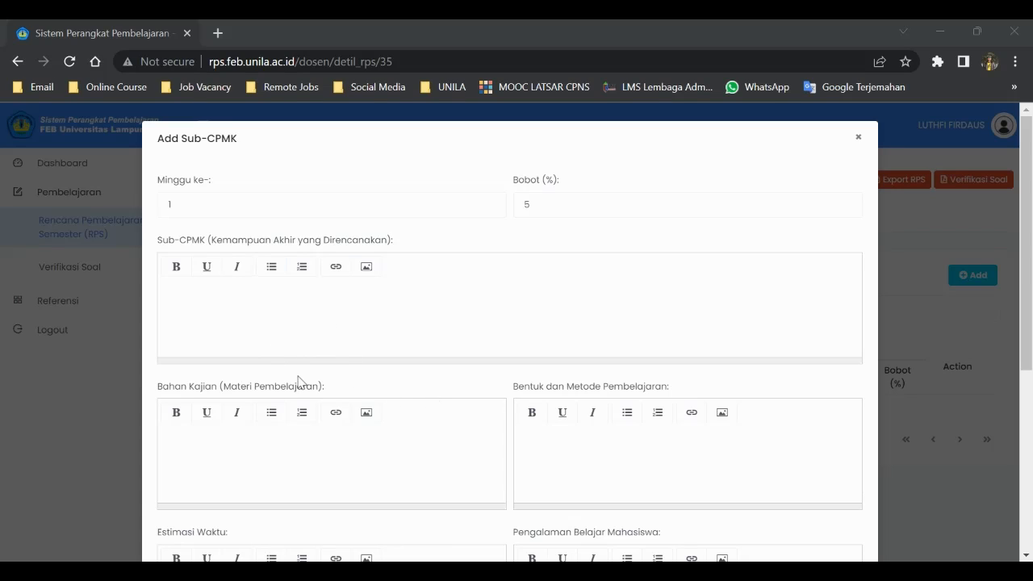
click(229, 306)
text(M)
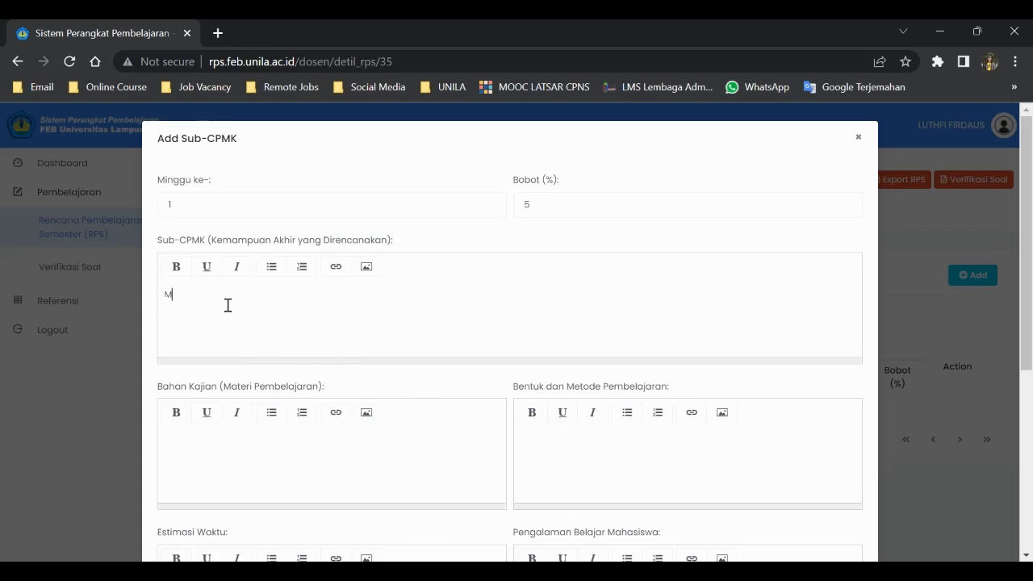
text(ahasiswa memiliki kemampuan da)
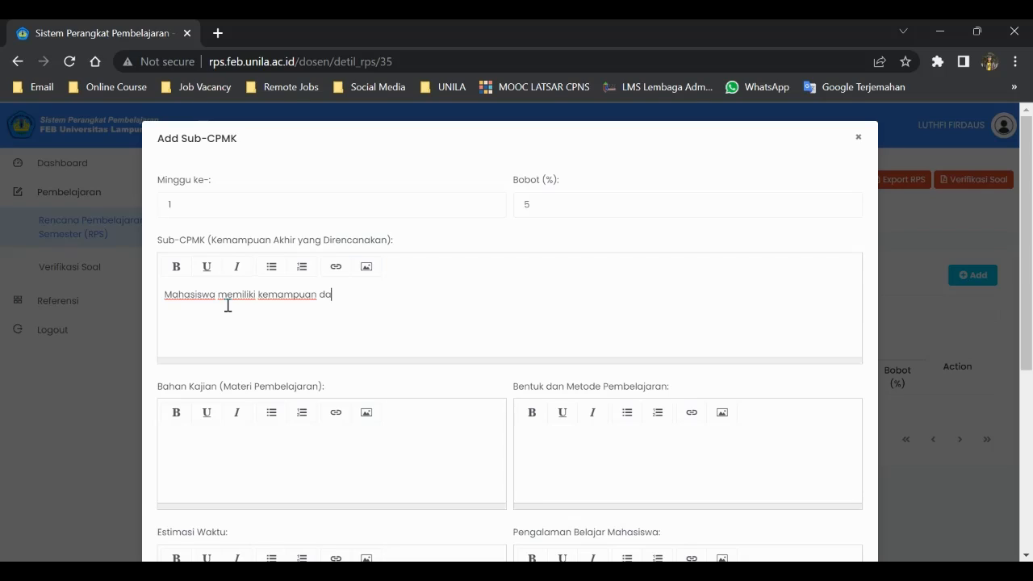
key(BackSpace)
text(memahami dan menjelaskan serte)
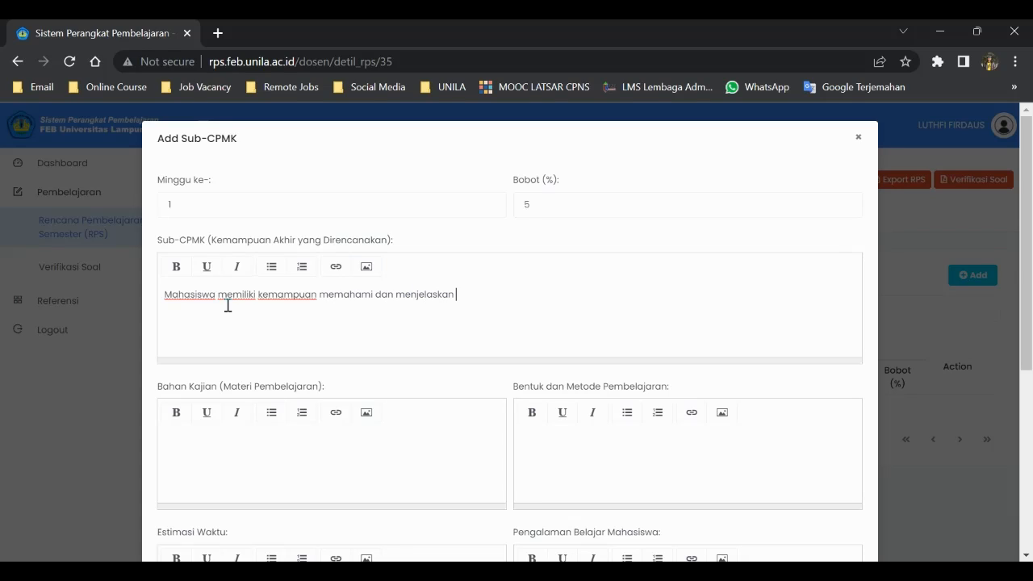
key(BackSpace)
key(BackSpace)
key(BackSpace)
key(BackSpace)
key(BackSpace)
text(tentang konsep dasar manajemen.)
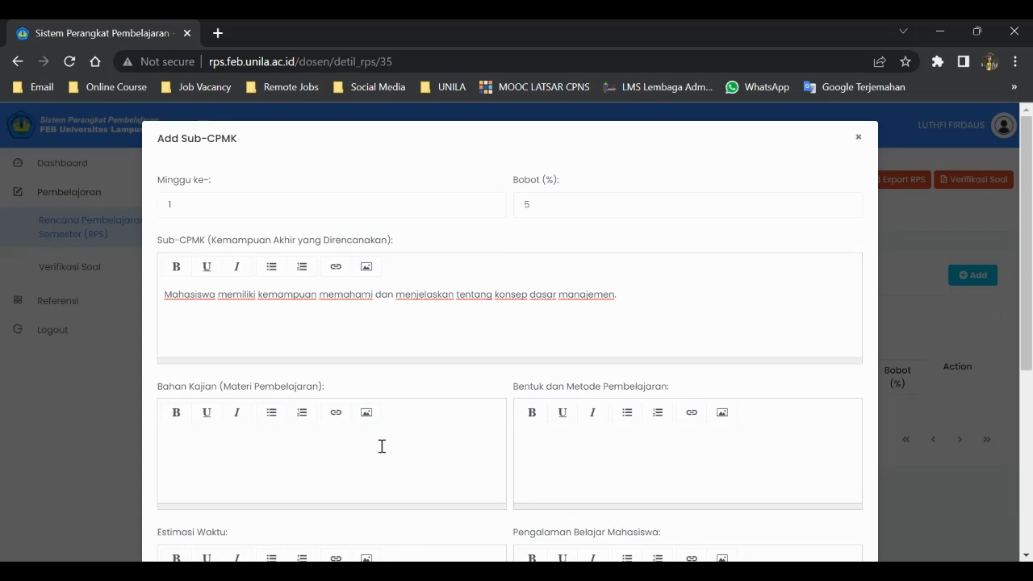
Enter "Konsep Dasar Manajemen" as the Bahan Kajian (Materi Pembelajaran) of the Sub-CPMK entry
scroll(431, 415, down, 1)
click(301, 359)
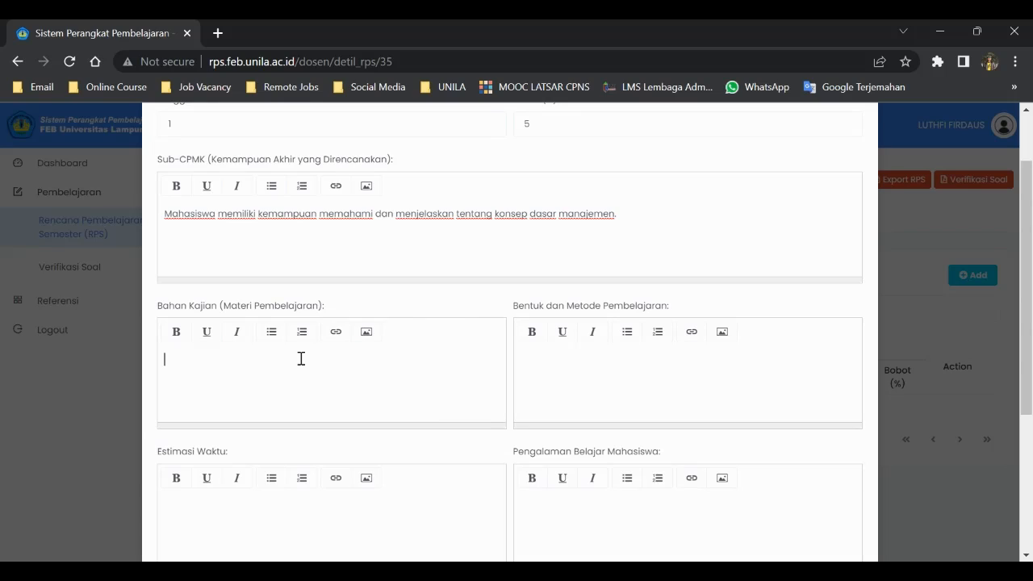
text(Konsep Dasar Manajemen)
Enter "Ceramah", "Diskusi" and "Tanya Jawab" on separate lines under Bentuk dan Metode Pembelajaran
key(Tab)
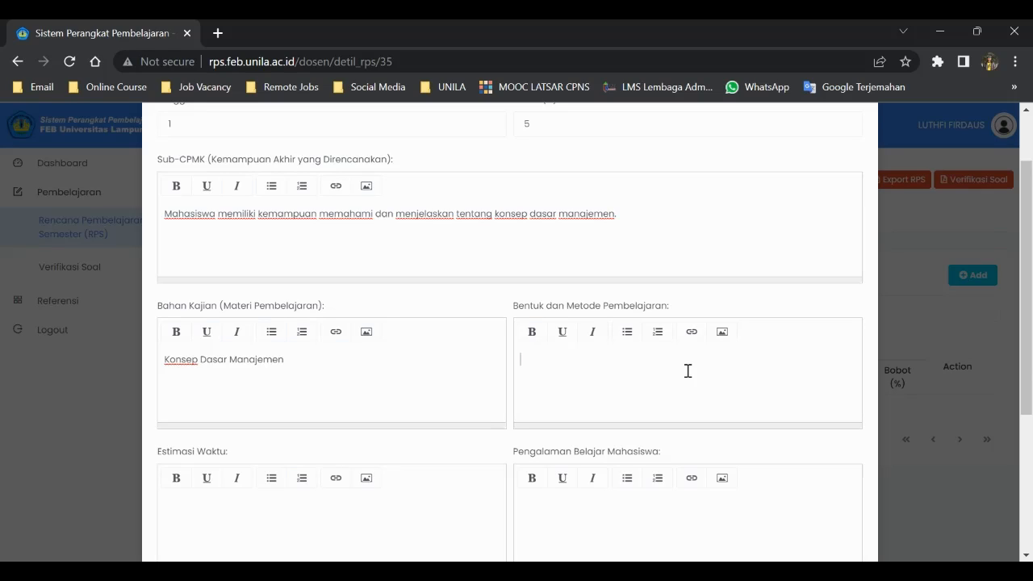
key(alt+Tab)
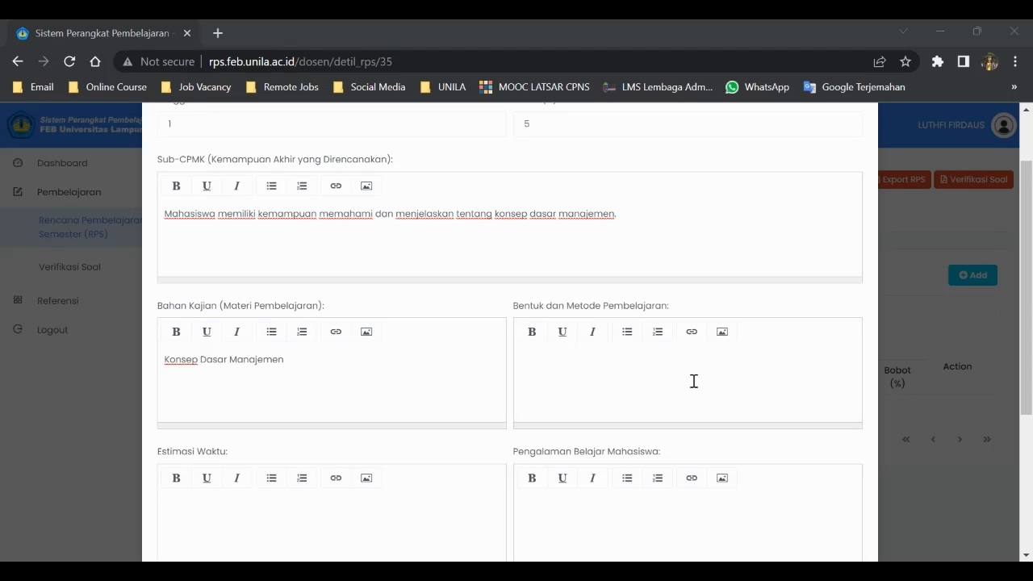
click(738, 388)
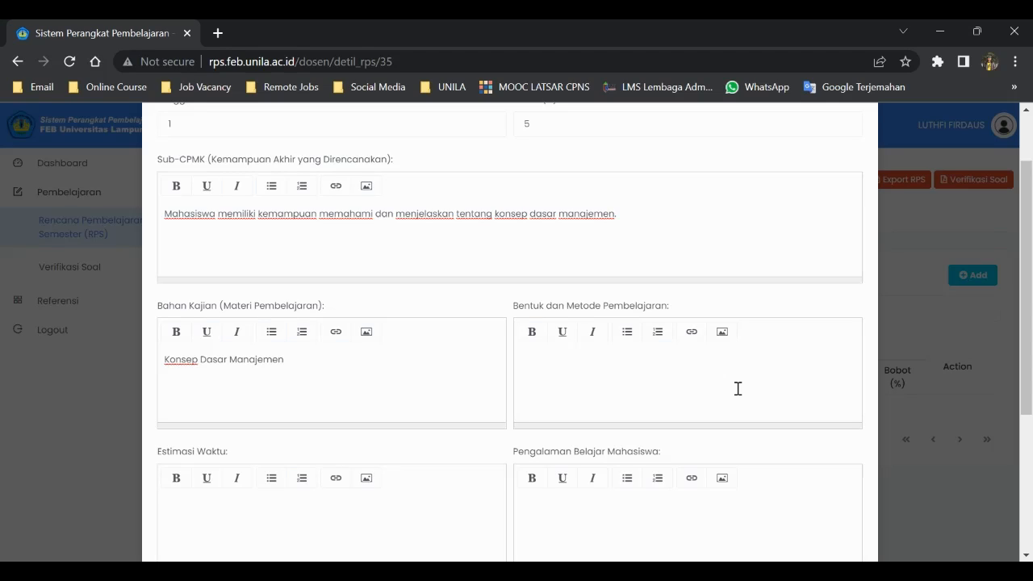
text(Ceramah)
key(Return)
text(Diskusi)
key(Return)
text(Tanya Jawab)
Format the three methods under Bentuk dan Metode Pembelajaran as a numbered list
drag(583, 405, 519, 348)
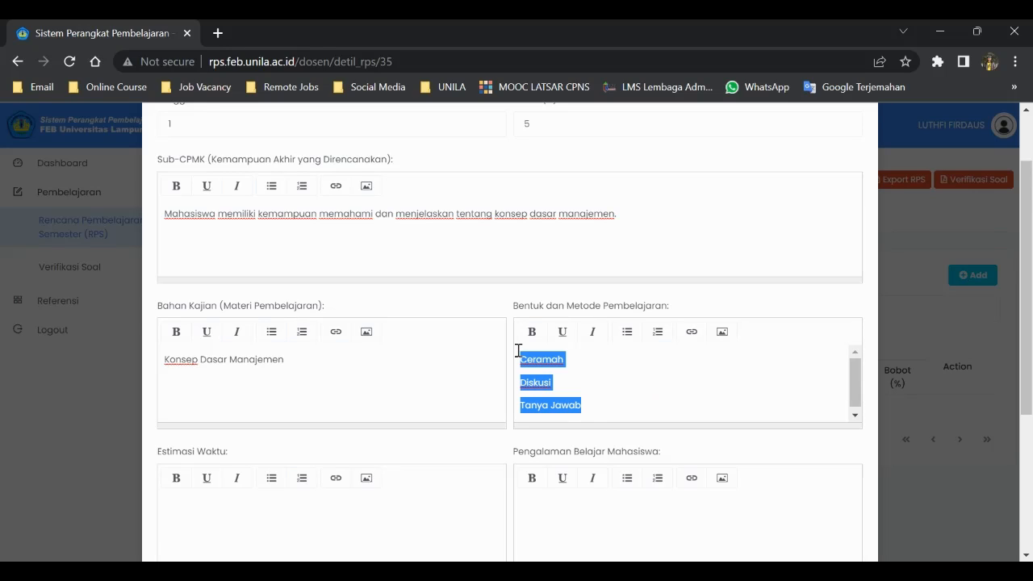
click(630, 337)
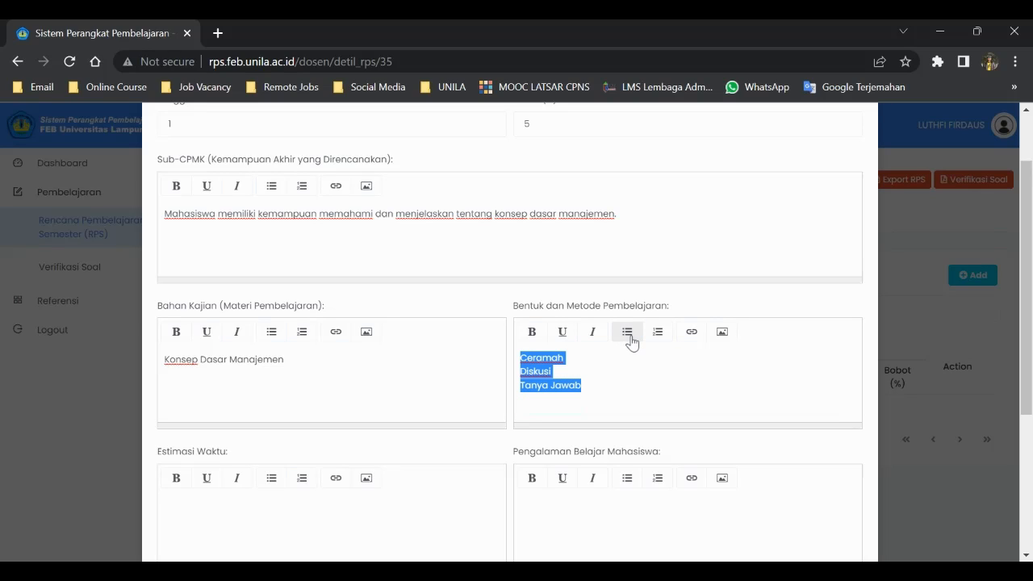
click(661, 337)
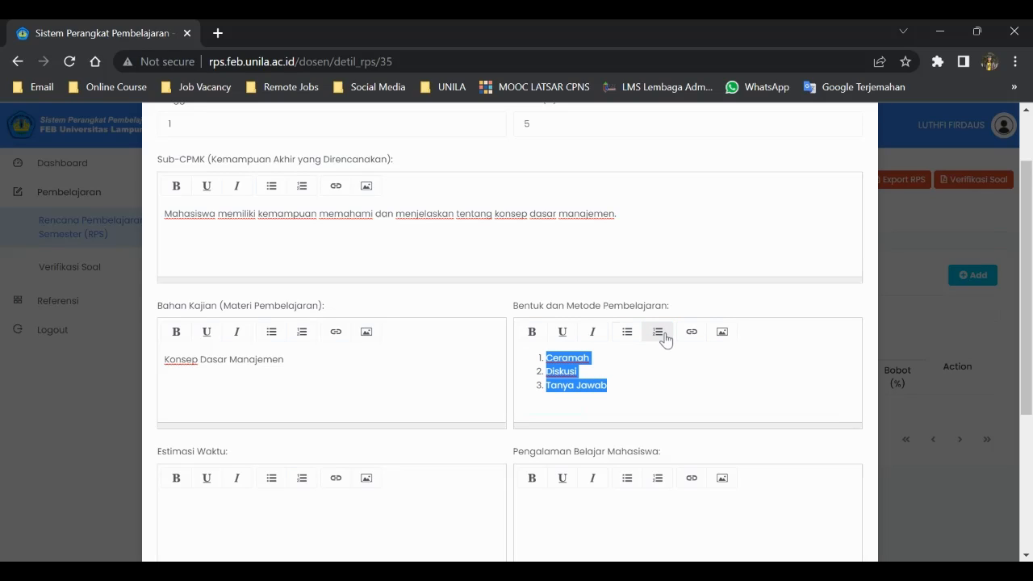
click(606, 363)
Fill Estimasi Waktu with the lines "Ceramah = 2 Sks x 50 Menit" and "Diskusi/Tanya Jawab = 1 Sks x 50 Menit"
scroll(568, 415, down, 1)
scroll(569, 416, down, 2)
click(320, 366)
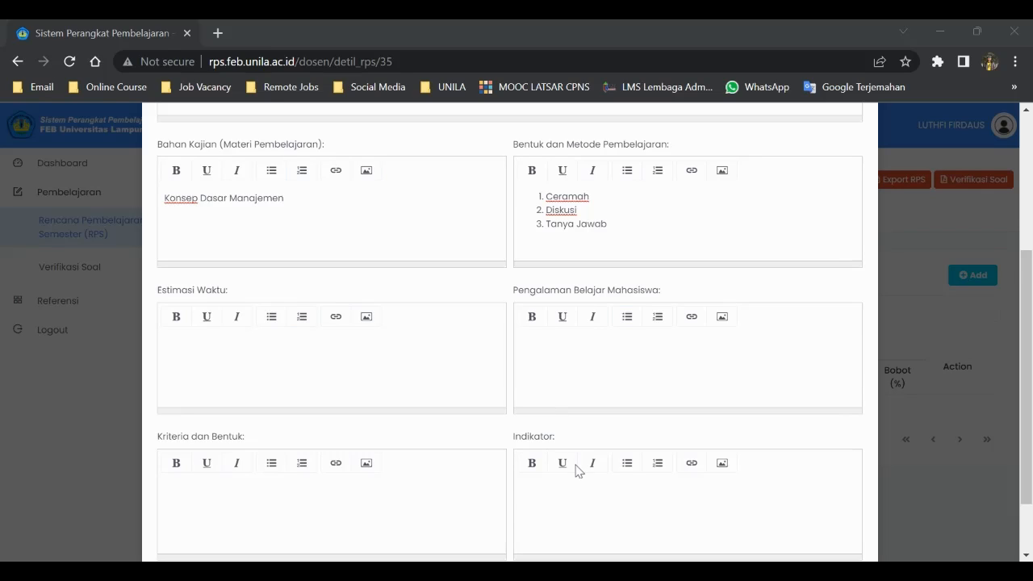
key(alt+Tab)
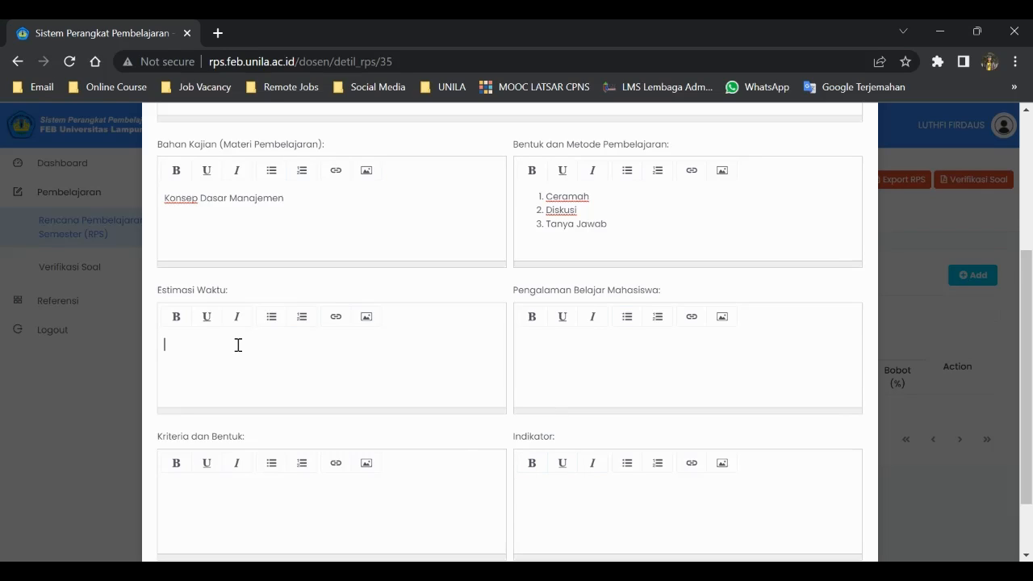
text(Ceramah = 2 Sks x 50 Menit Diskusi/Tanya Jawab = 1 Sks x 50 Menit)
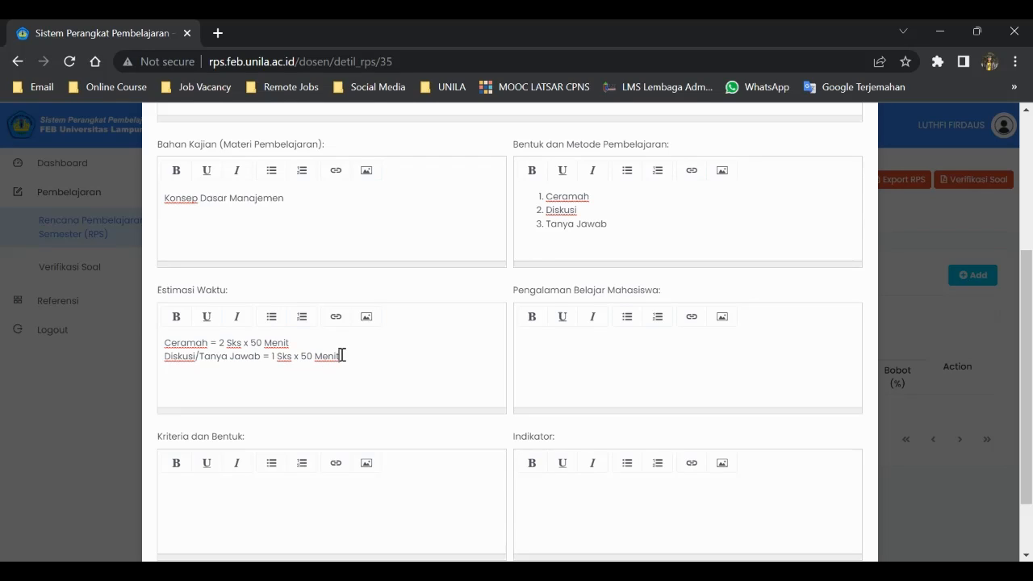
Try to format the two Estimasi Waktu lines as a bulleted list
drag(360, 352, 158, 342)
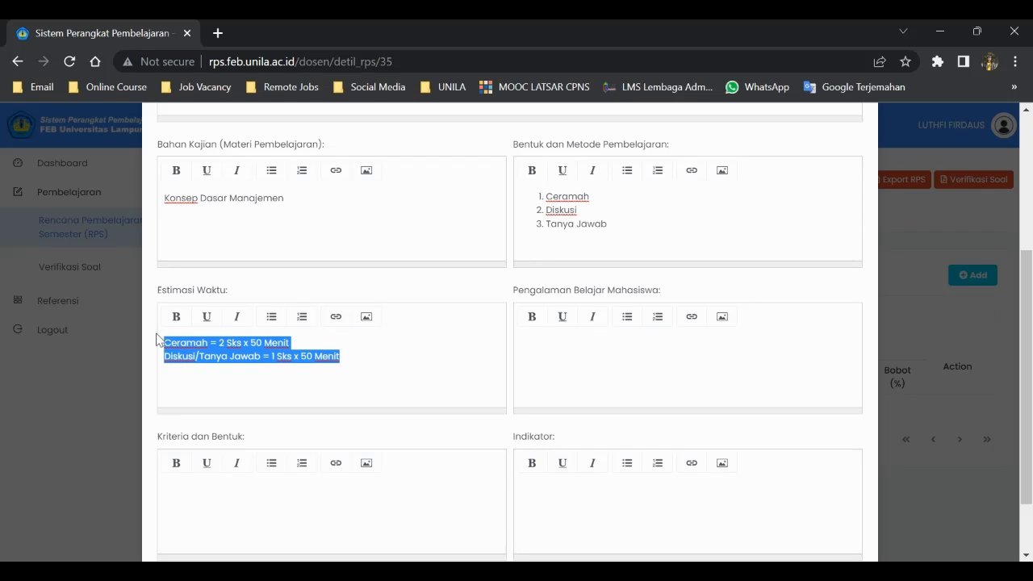
click(272, 318)
click(378, 374)
drag(377, 374, 164, 342)
click(271, 316)
Enter "Mahasiswa mendengarkan dan mengeksplorasi tentang konsep dasar manajemen." under Pengalaman Belajar Mahasiswa
click(597, 349)
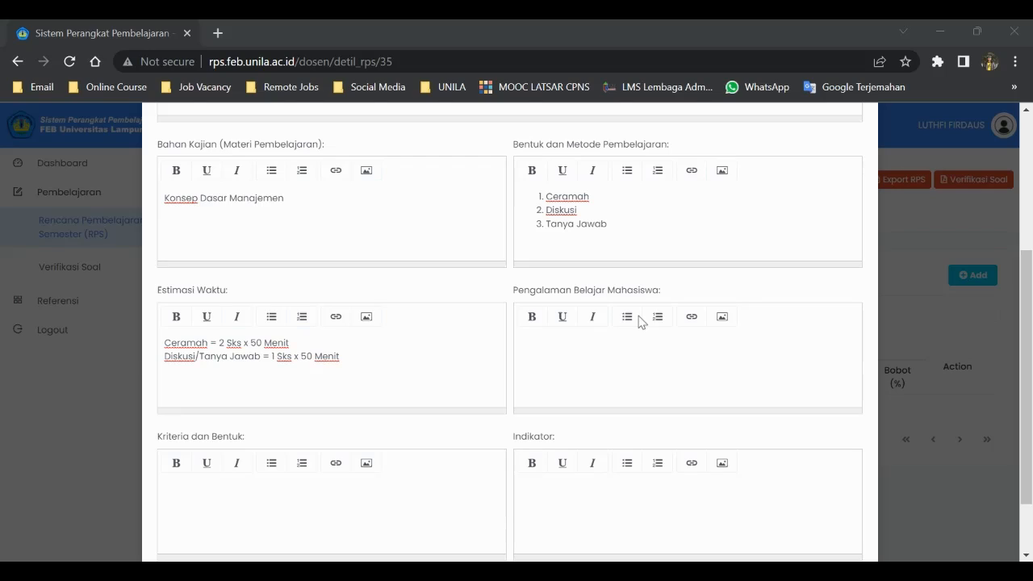
click(596, 337)
text(Mah)
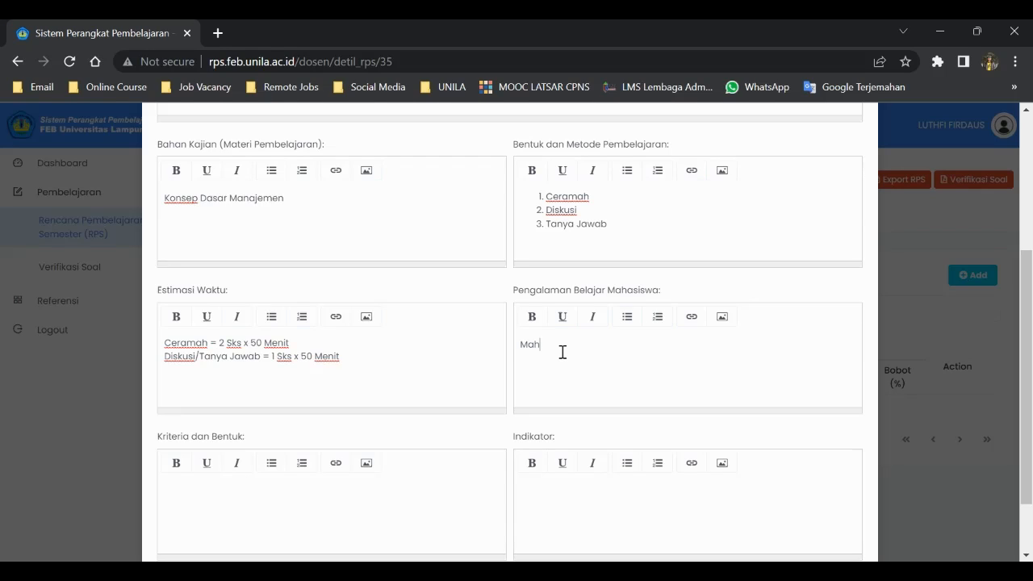
text(asiswa mendengarkan dan men)
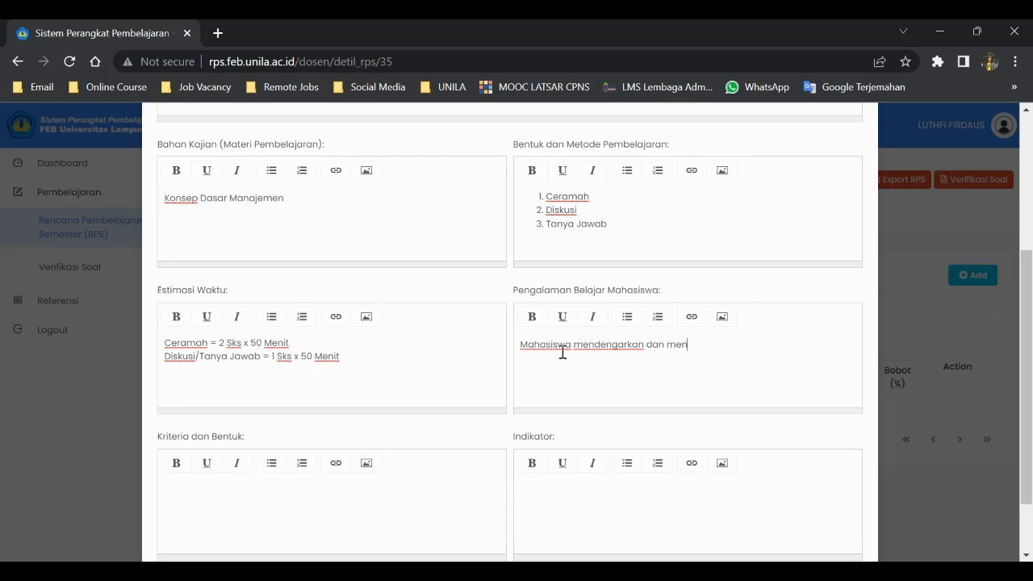
text(geksplorasi)
key(alt+Tab)
text(i tentang kon)
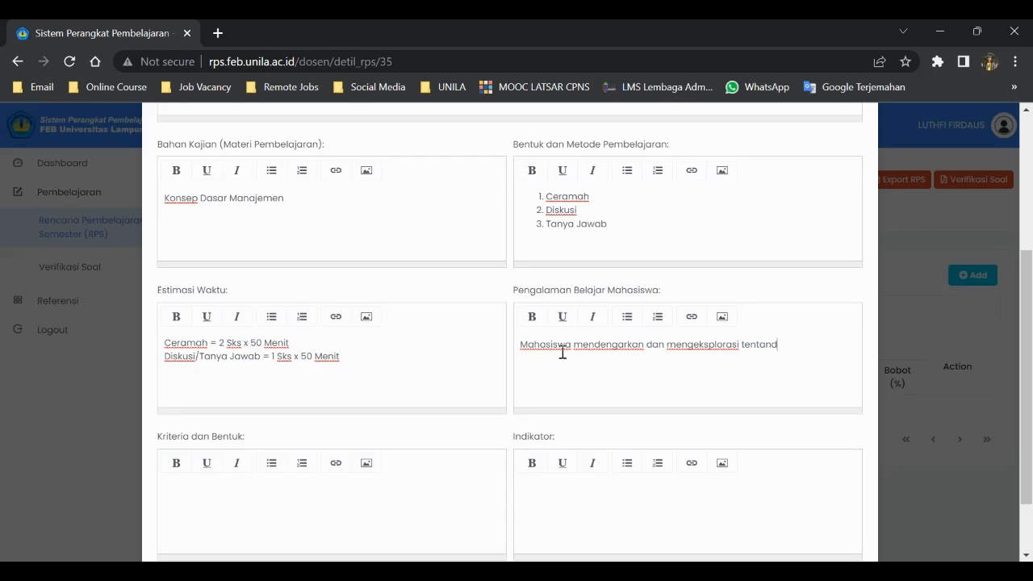
text(sep dasar manaj)
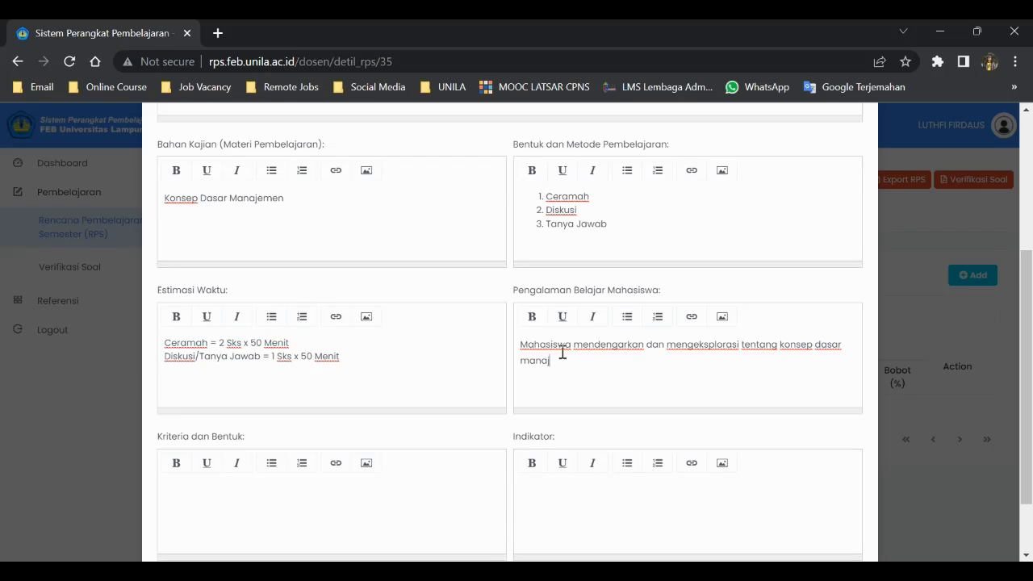
text(emen.)
Enter "Partisipasi kelas, keaktifan mahasiswa dalam tanya jawab." under Kriteria dan Bentuk
scroll(563, 352, down, 1)
click(321, 424)
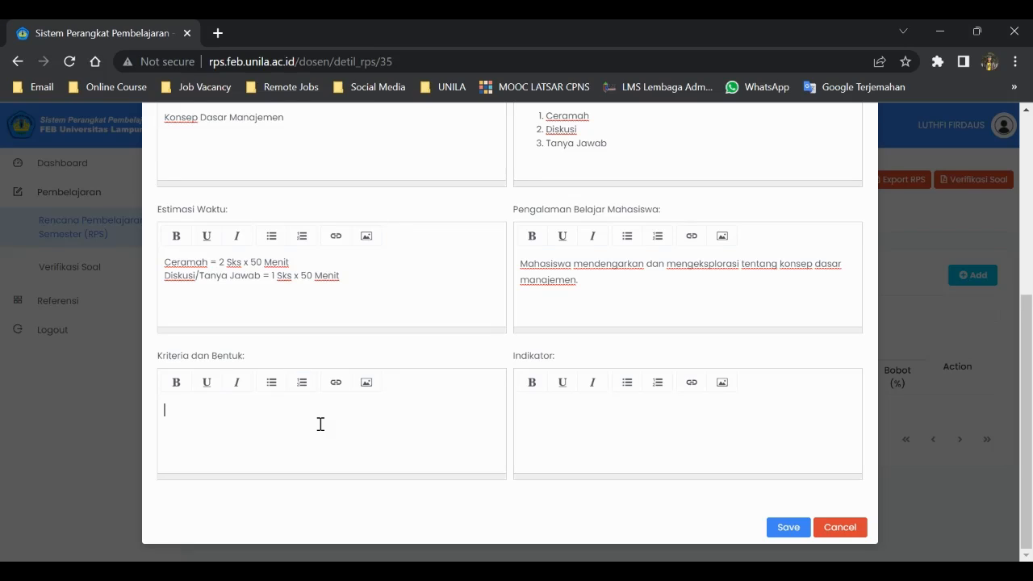
text(Partisipasi kelas)
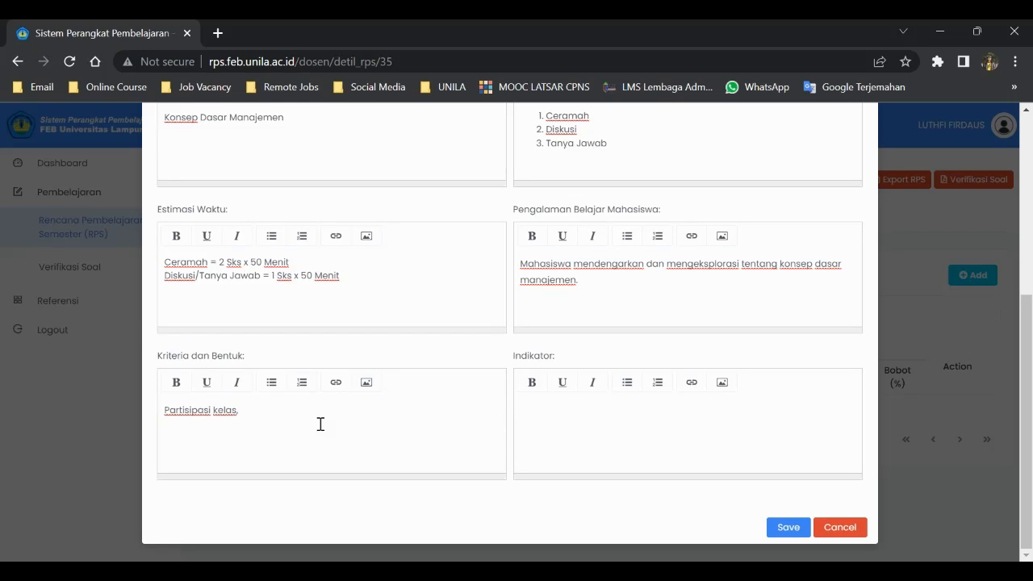
text(, keaktifan mahasiswa dalam t)
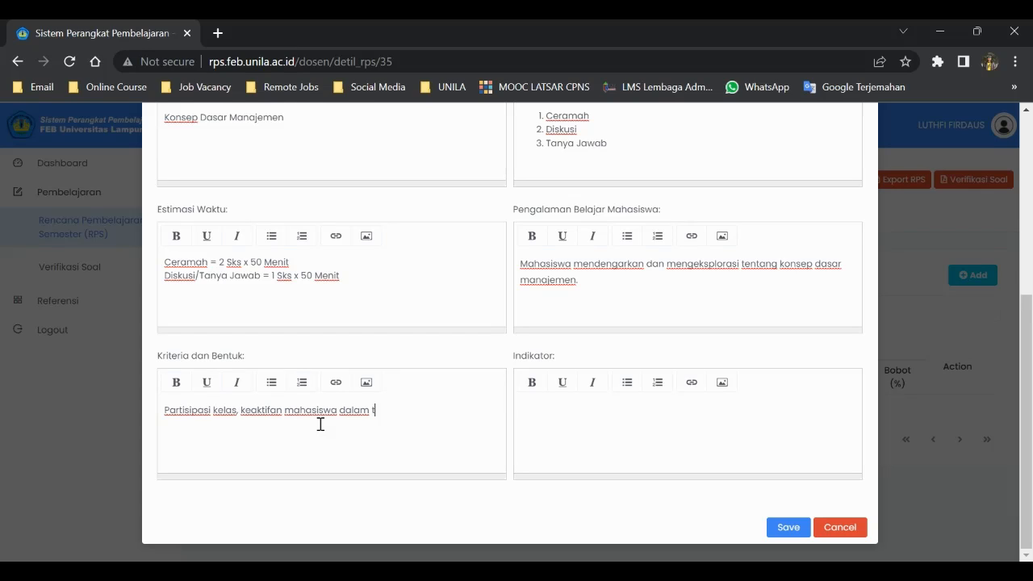
text(anya jawab)
key(BackSpace)
text(.)
Fill the Indikator field with the lines "Kehadiran Mahasiswa" and "Keaktifan Mahasiswa"
key(alt+Tab)
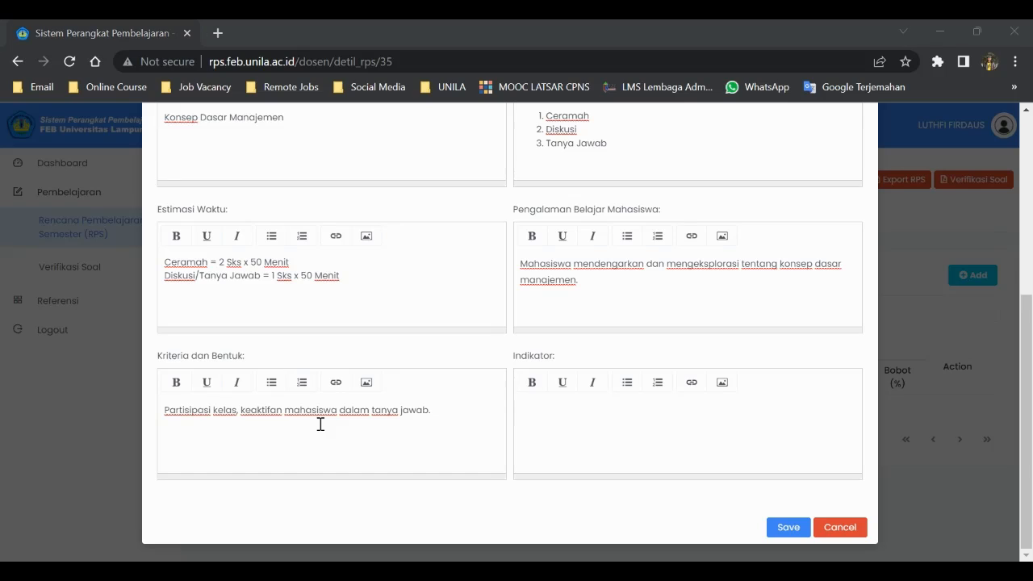
key(alt+Tab)
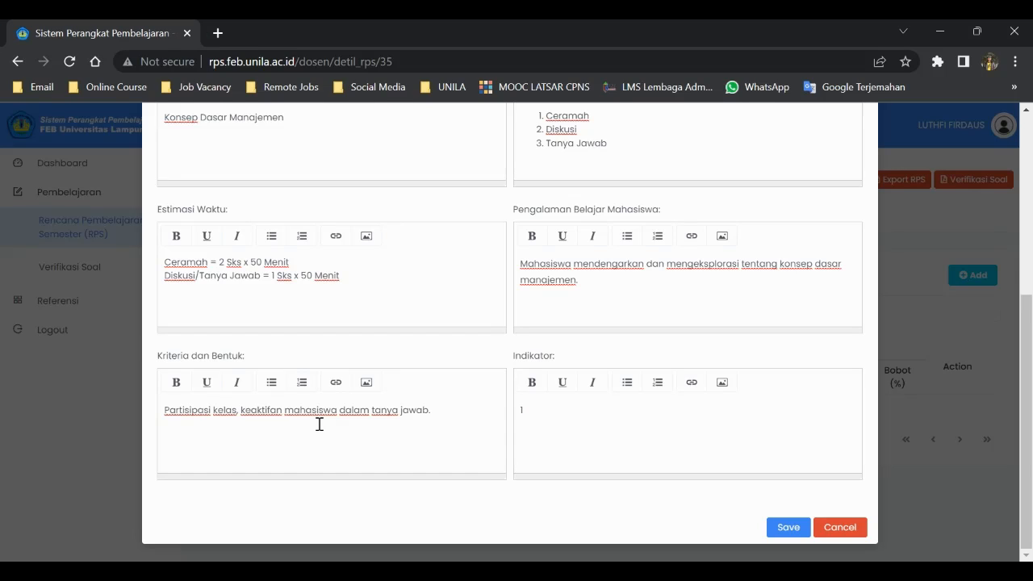
key(alt+Tab)
key(alt+Tab)
text(Kehadira Mahasiswa)
key(alt+Tab)
key(alt+Tab)
text(n)
key(End)
key(Return)
text(Ke)
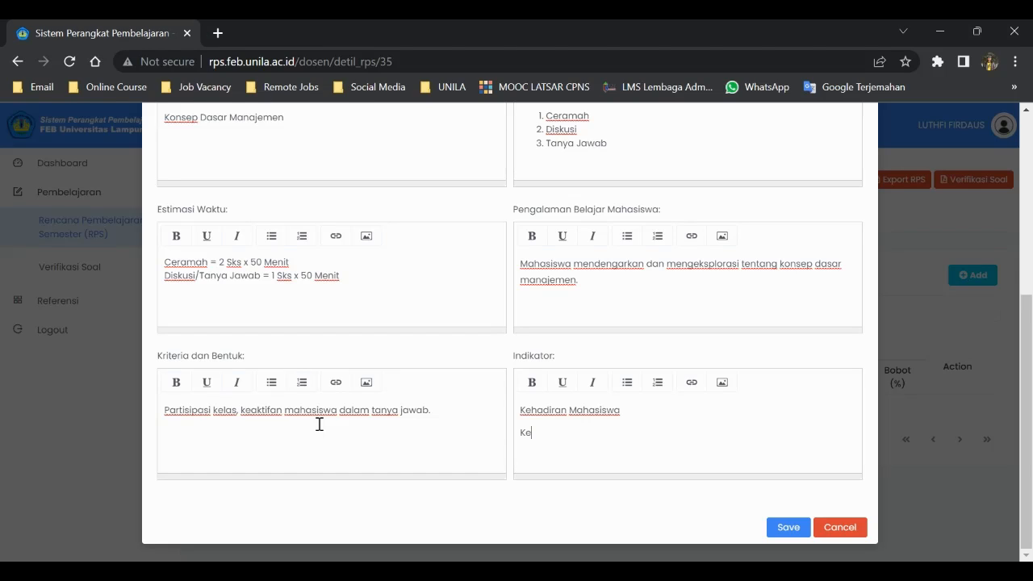
text(aktifan Mahasiswa)
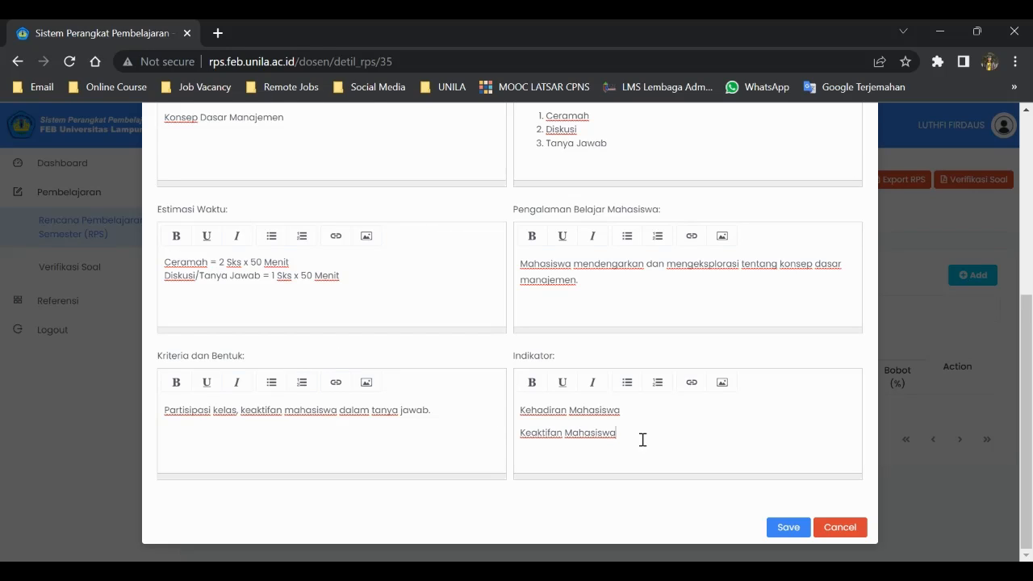
Format the two Indikator lines as a bulleted list and save the week 1 Sub-CPMK entry
drag(641, 438, 513, 409)
click(627, 382)
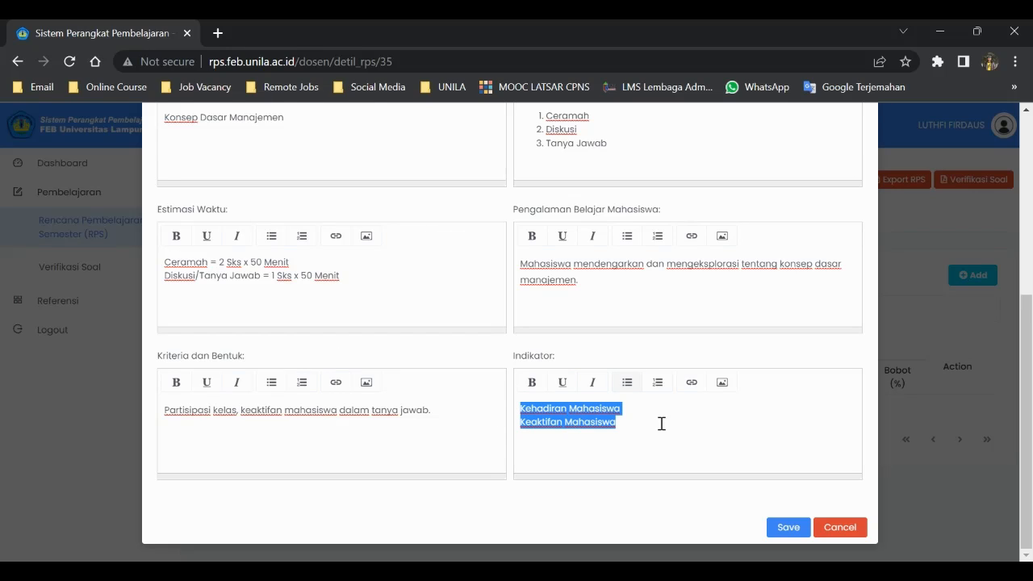
click(654, 425)
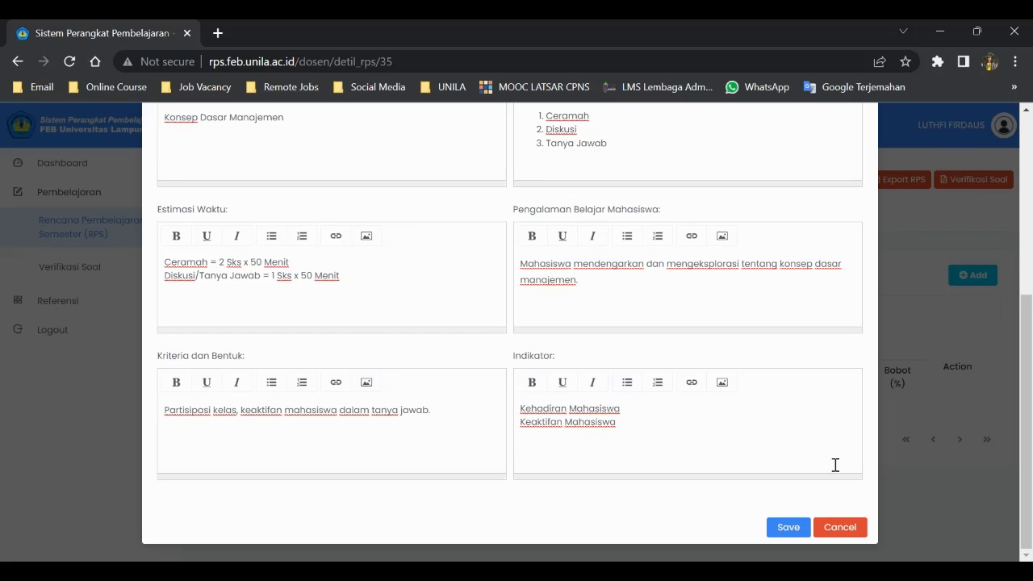
click(780, 529)
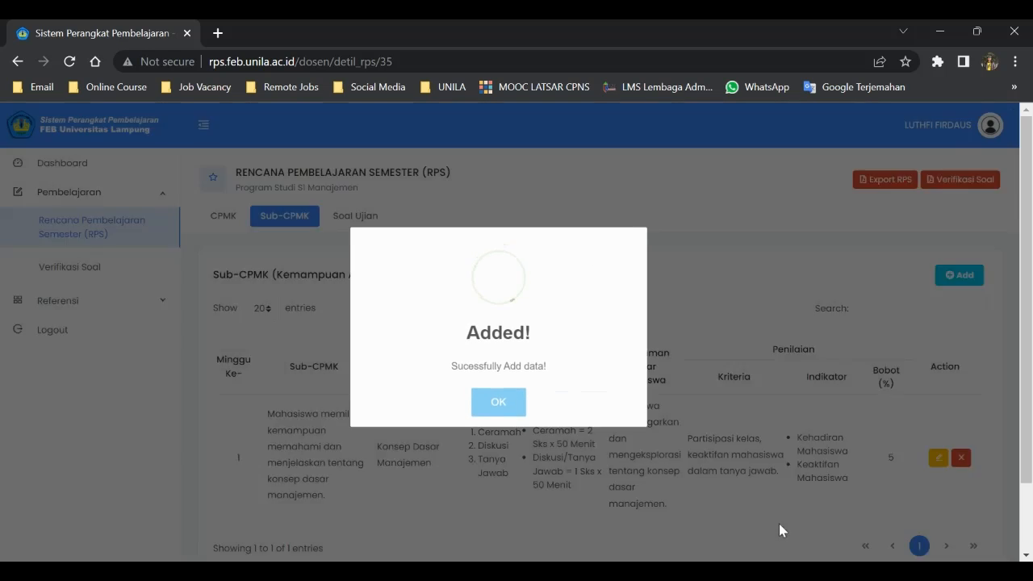
click(499, 405)
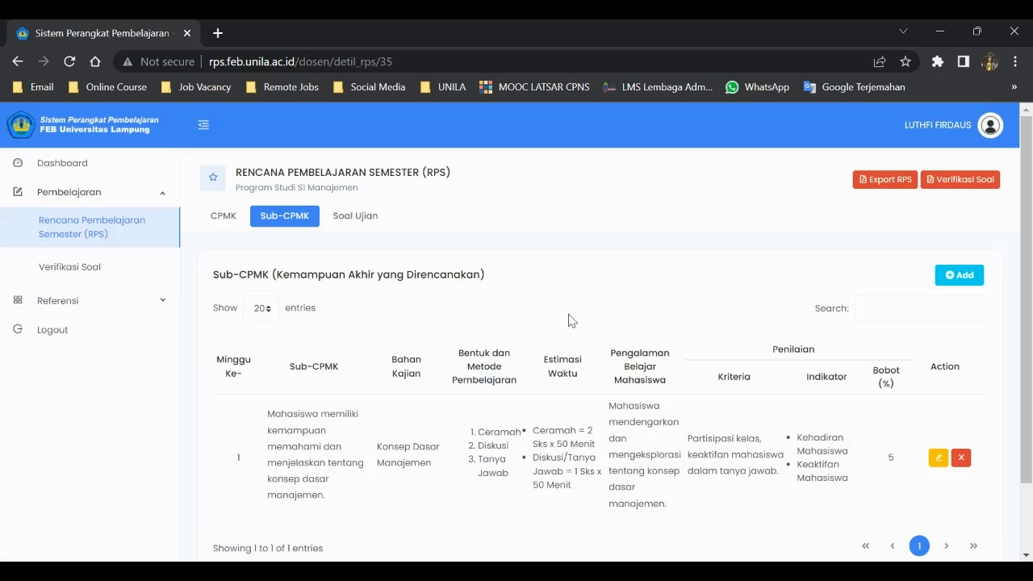
Add a new Sub-CPMK entry with Minggu ke- set to 2 and Bobot set to 5%
scroll(565, 323, down, 2)
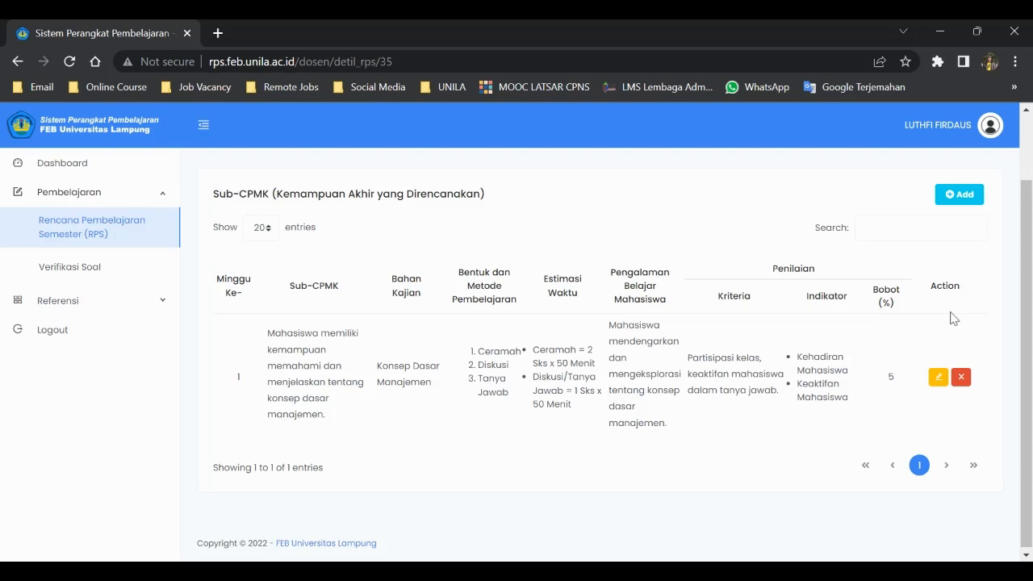
click(962, 195)
click(245, 201)
text(2)
key(Tab)
text(5)
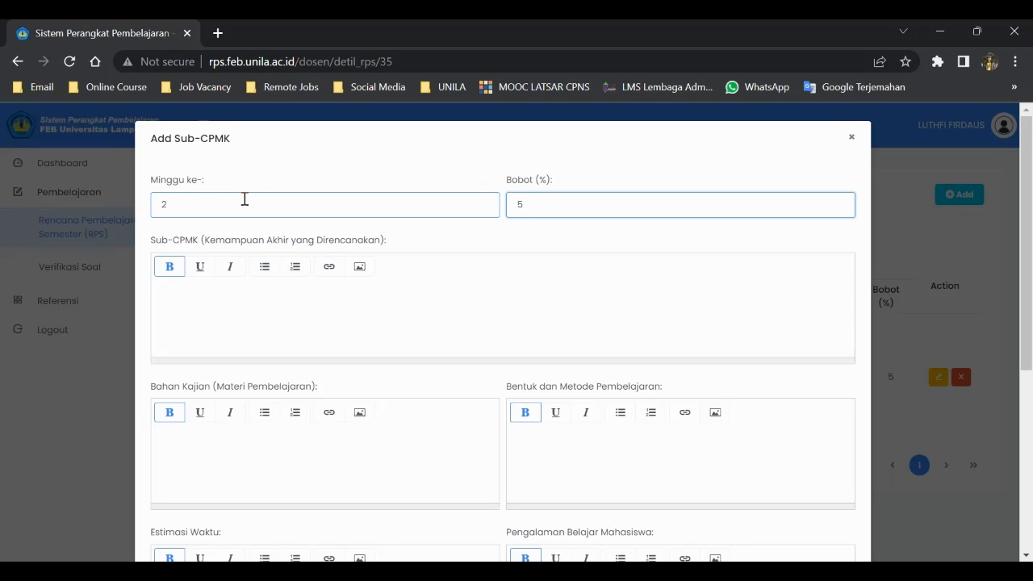
Enter "Mahasiswa diharapkan mampu menjelaskan perbedaan manajemen sebagai ilmu dan manajemen sebagai seni." as the week 2 Sub-CPMK description
click(351, 313)
text(Mahasiswa diharapkan mam)
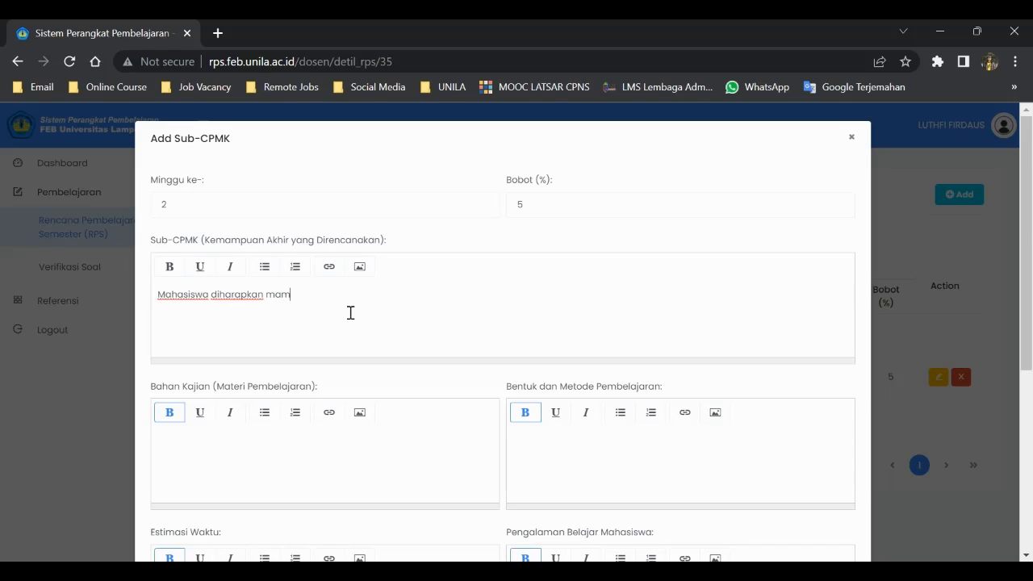
text(pu menjelaskan perbedaan )
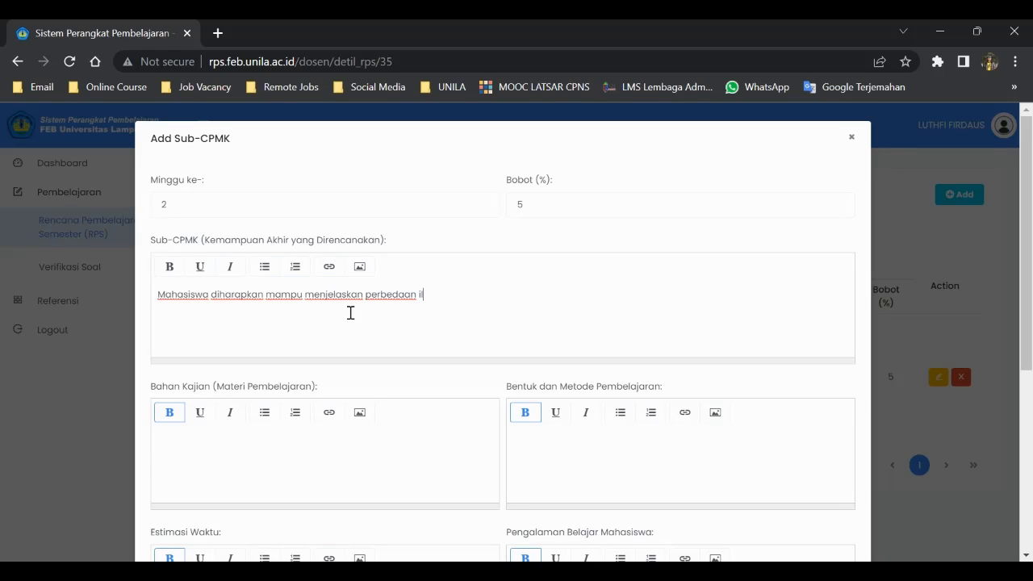
text(manajemen sebagai ilmu )
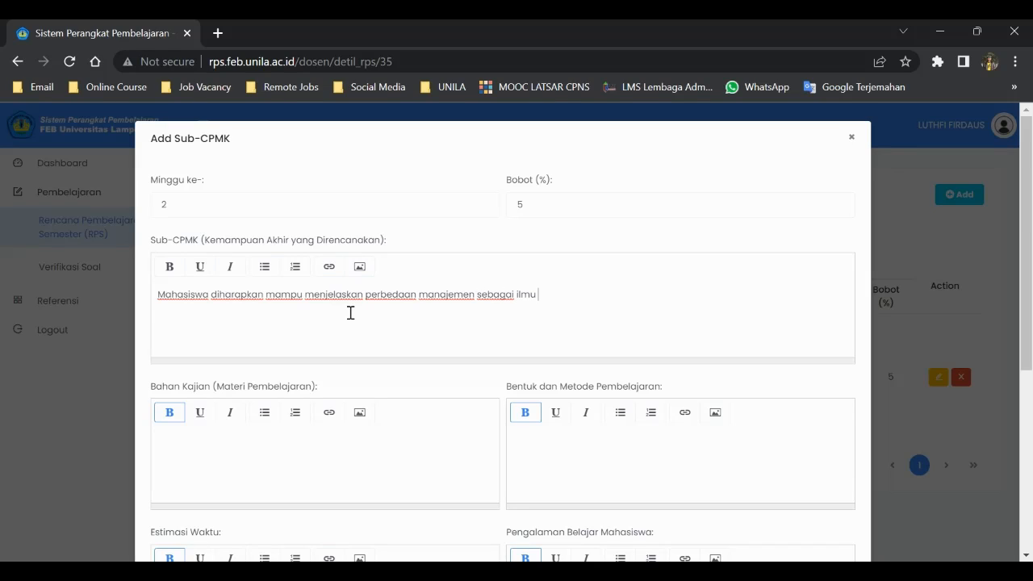
text(dan manajemen s)
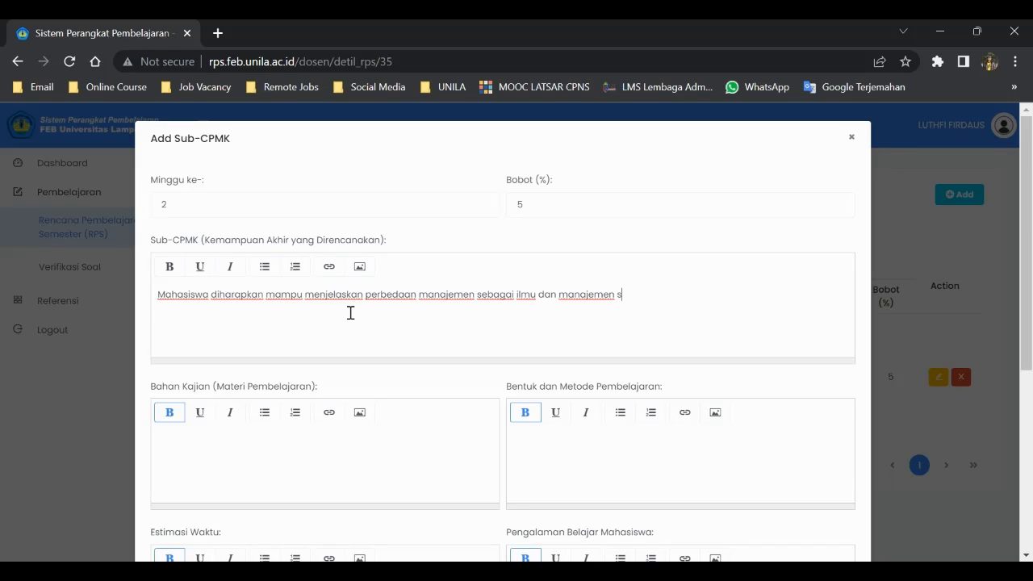
text(ebagai seni.)
Enter "Manajemen sebagai ilmu dan seni" under Bahan Kajian (Materi Pembelajaran) for week 2
click(288, 473)
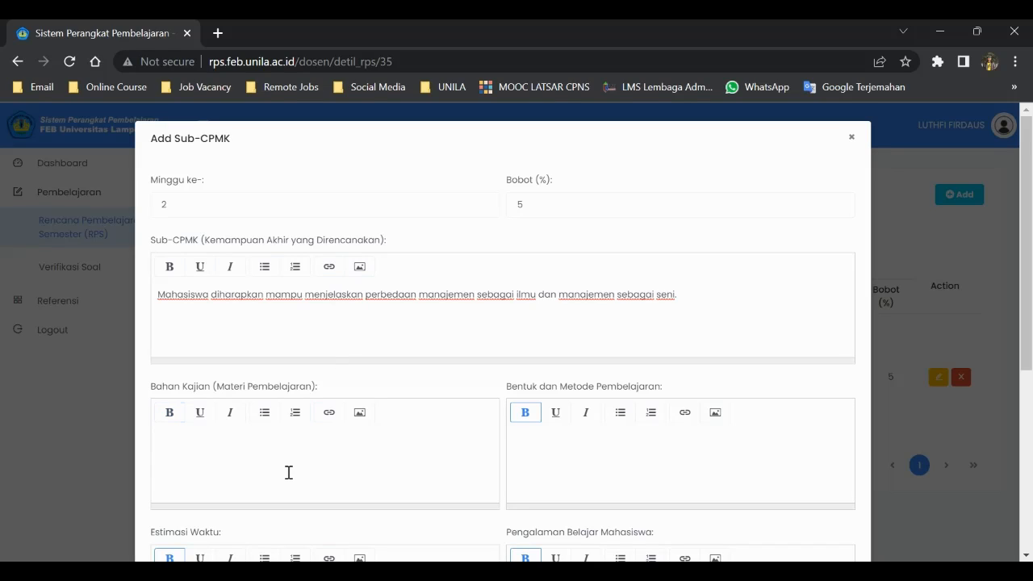
key(alt+Tab)
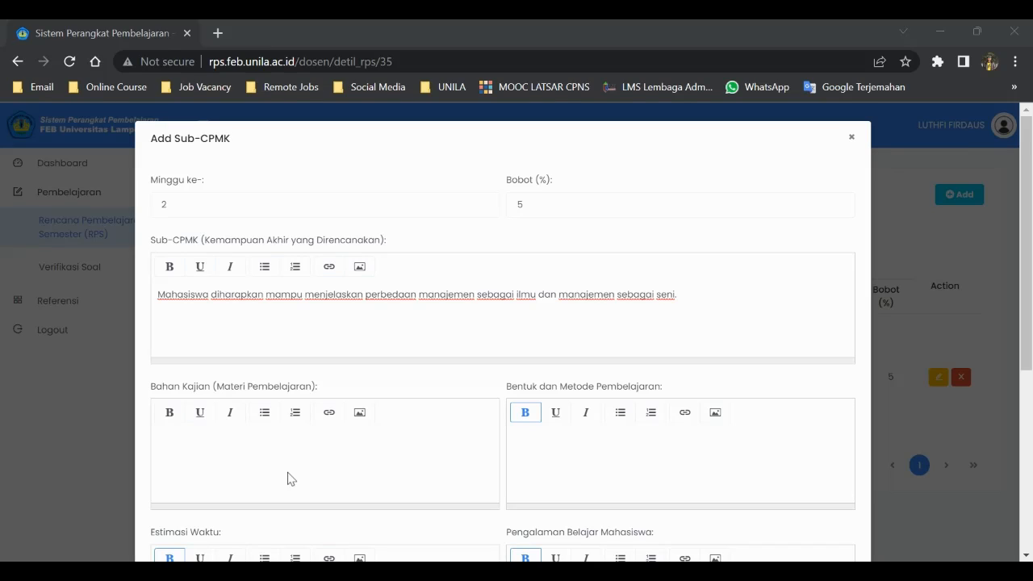
click(288, 473)
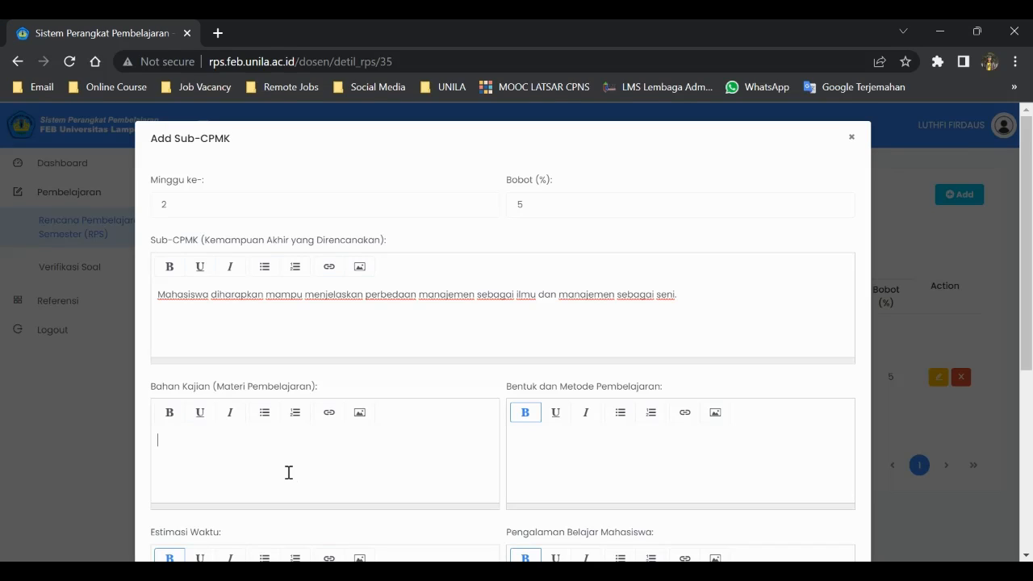
text(Manajemen sebagai)
key(BackSpace)
key(BackSpace)
key(BackSpace)
text(a)
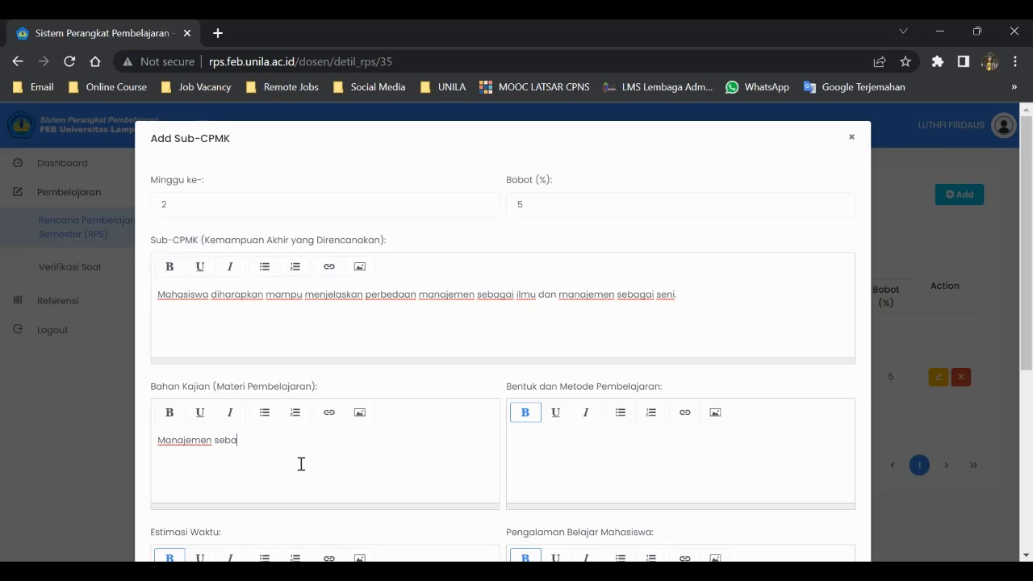
text(gai ilmu dan seni)
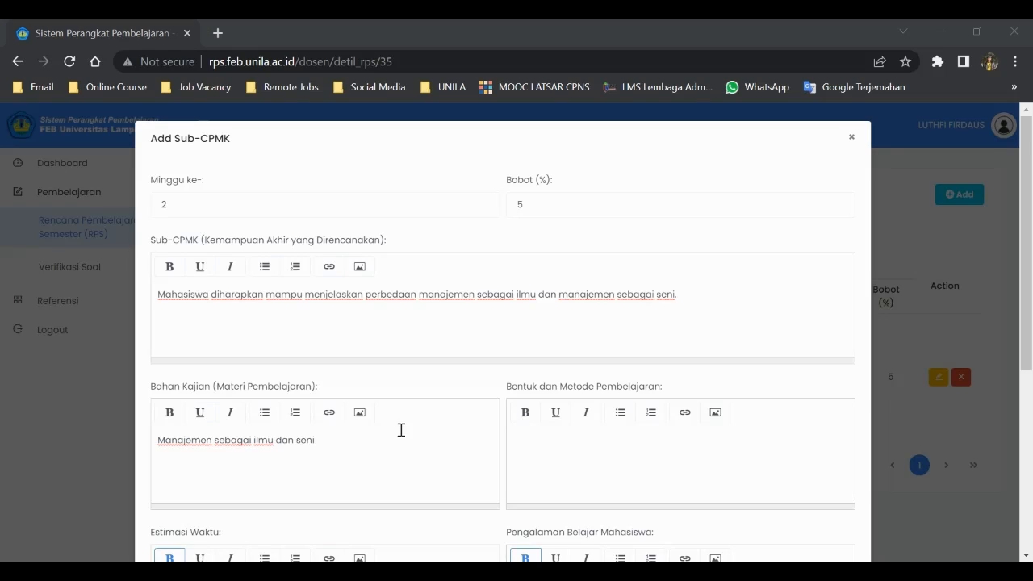
Fill Bentuk dan Metode Pembelajaran with a numbered list of "Ceramah", "Diskusi" and "Tanya Jawab"
click(673, 473)
text(Ceramah)
key(Return)
text(Diskus)
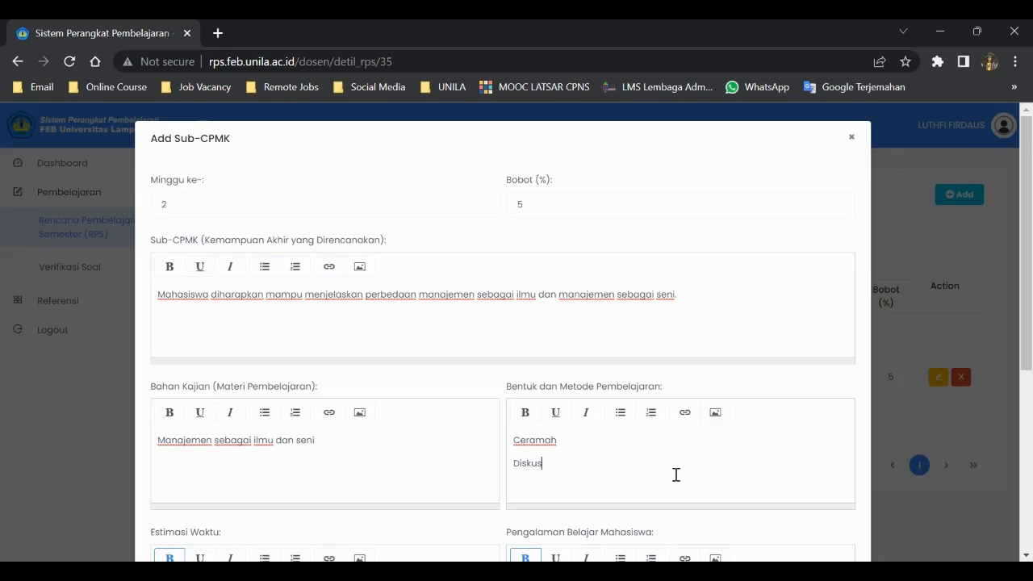
text(i)
key(Return)
text(Tanya Jawab)
key(ctrl+a)
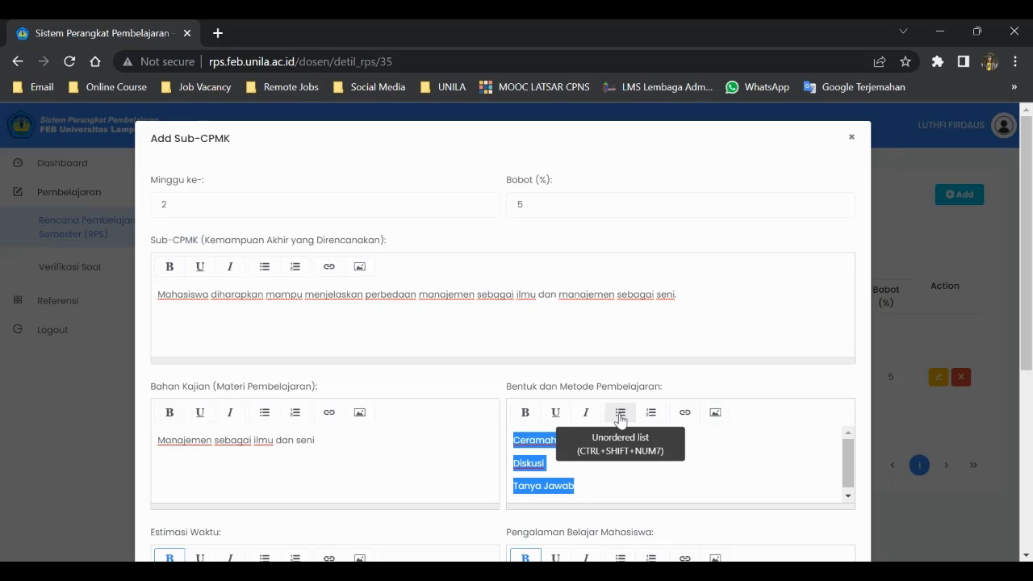
click(651, 412)
click(613, 483)
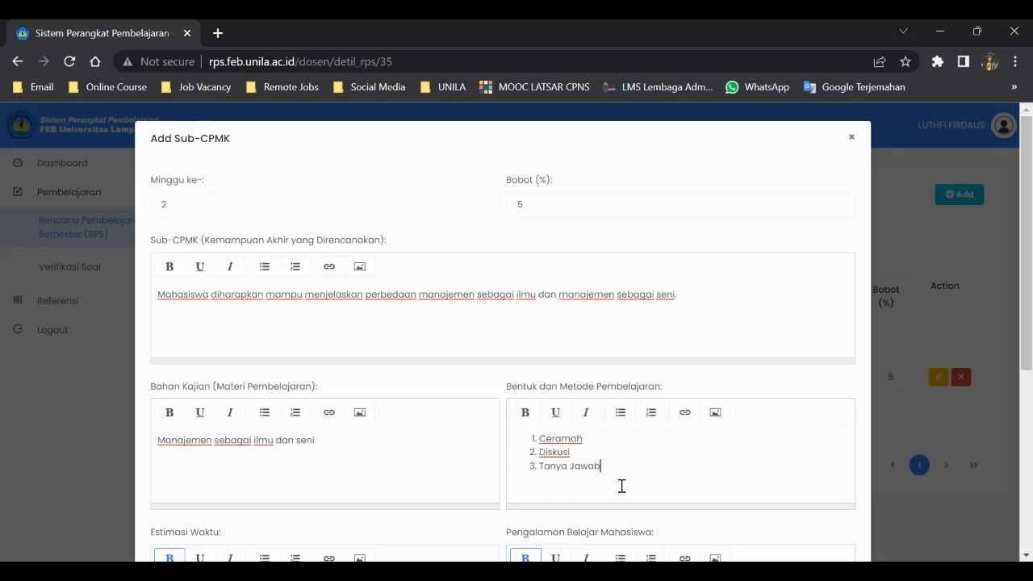
Fill the week 2 Estimasi Waktu with the lines "Ceramah = 2 Sks x 50 Menit" and "Diskusi/Tanya Jawab = 1 Sks x 50 Menit"
scroll(660, 493, down, 2)
scroll(661, 493, down, 1)
click(344, 381)
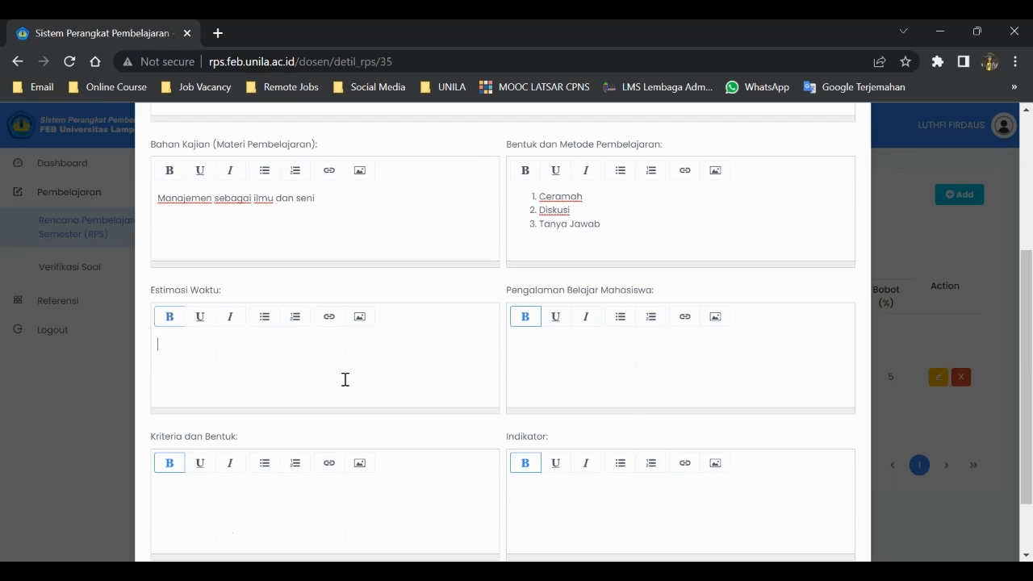
click(307, 371)
text(Ceramah = 2 Sks x 50 Menit Diskusi/Tanya Jawab = 1 Sks x 50 Menit)
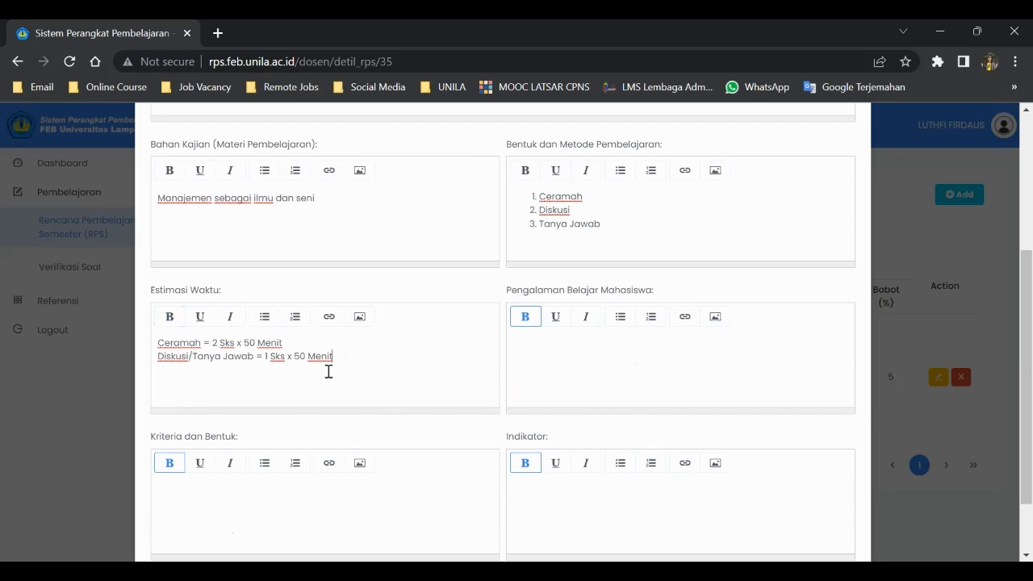
Enter "Mahasiswa mendengarkan, mengeksplorasi, serta mempresentasikan hasilnya dikelas terkait manajemen sebagai ilmu dan seni." under Pengalaman Belajar Mahasiswa
click(590, 355)
key(alt+Tab)
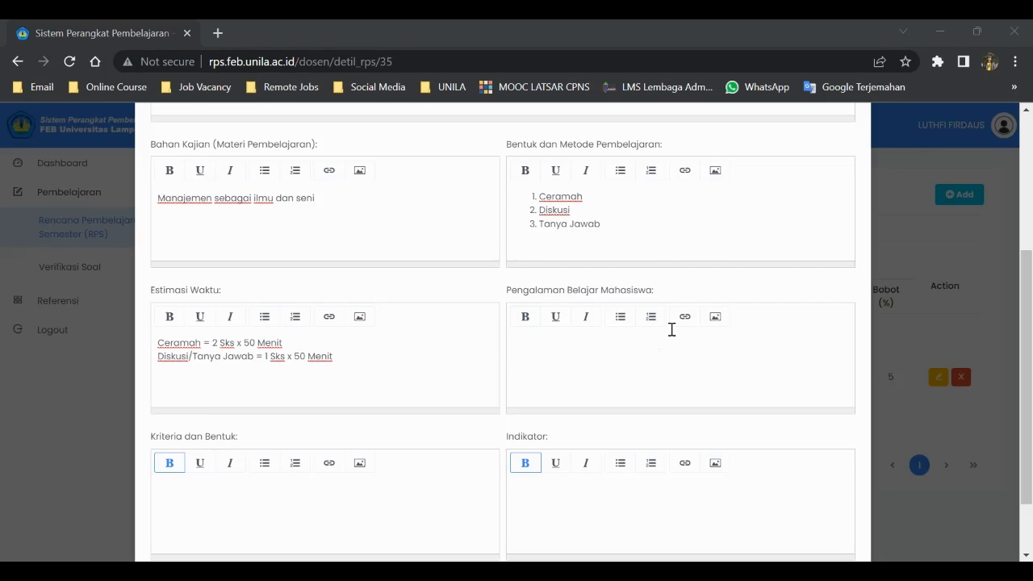
click(643, 345)
text(Mahasiswa menje)
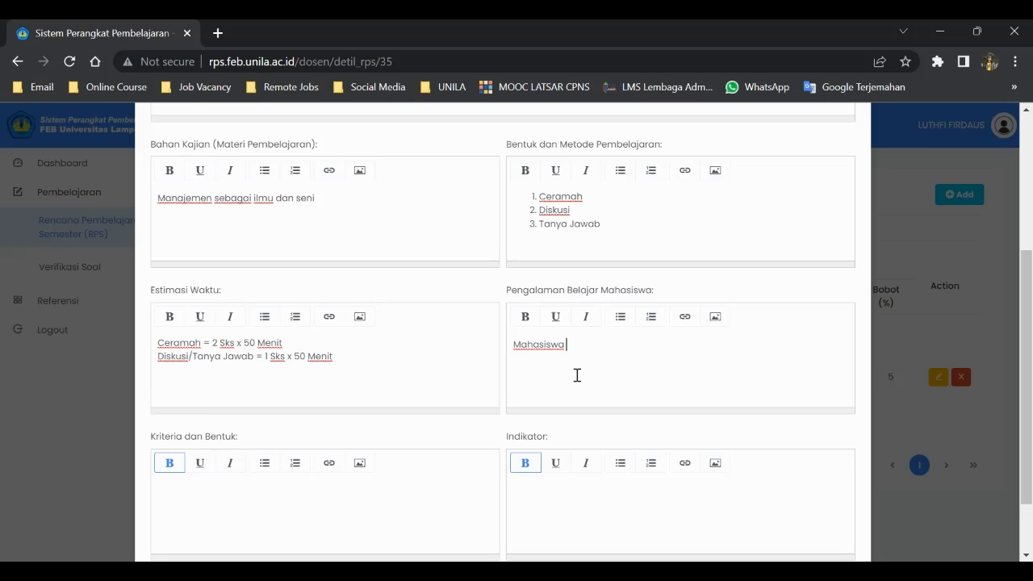
key(BackSpace)
key(BackSpace)
text(dengarkan, meng)
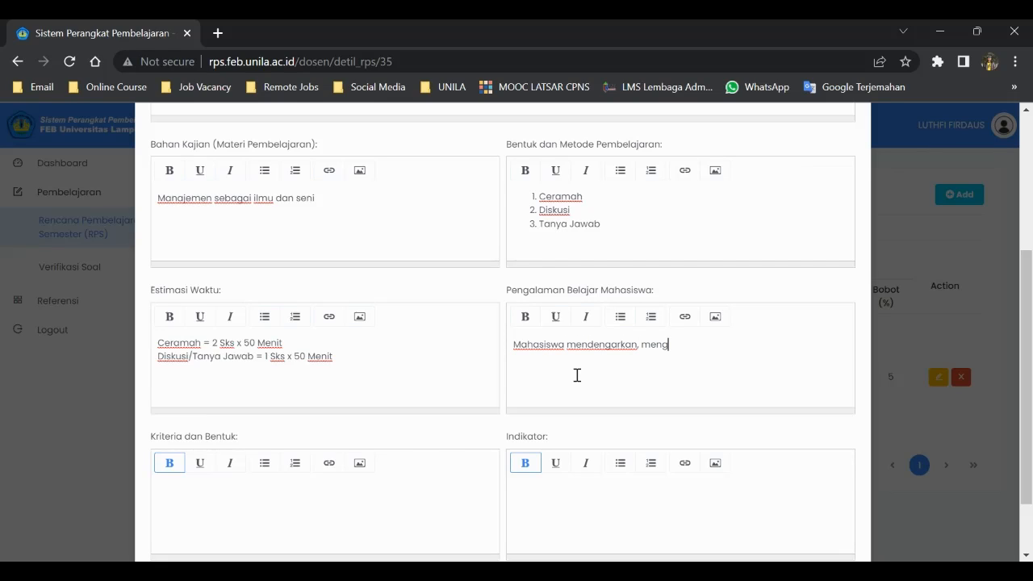
text(eksplorasi, serta mempresentasikan)
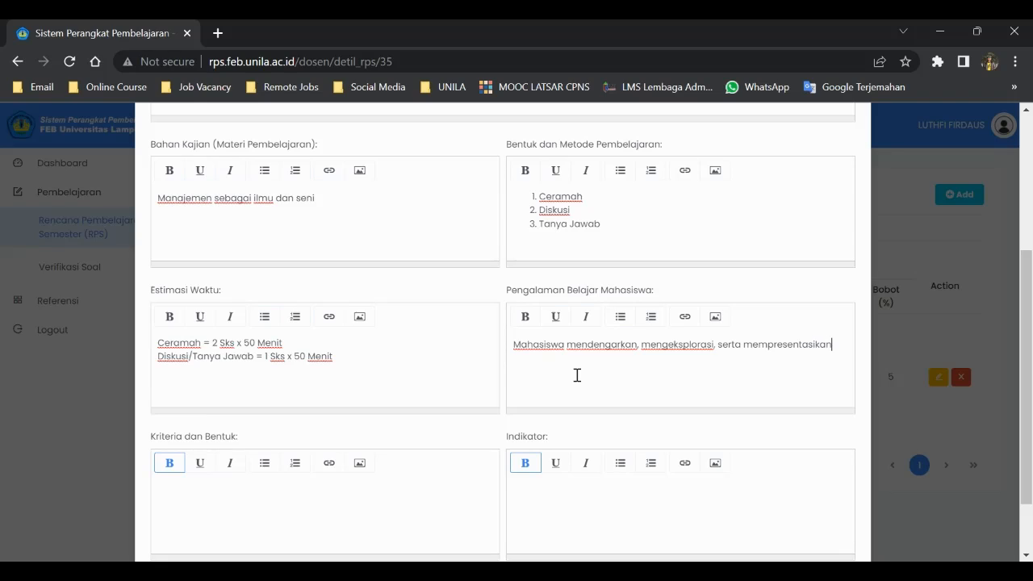
text( hasilnya dikelas terkait manajemen sebagai ilmu dan seni.)
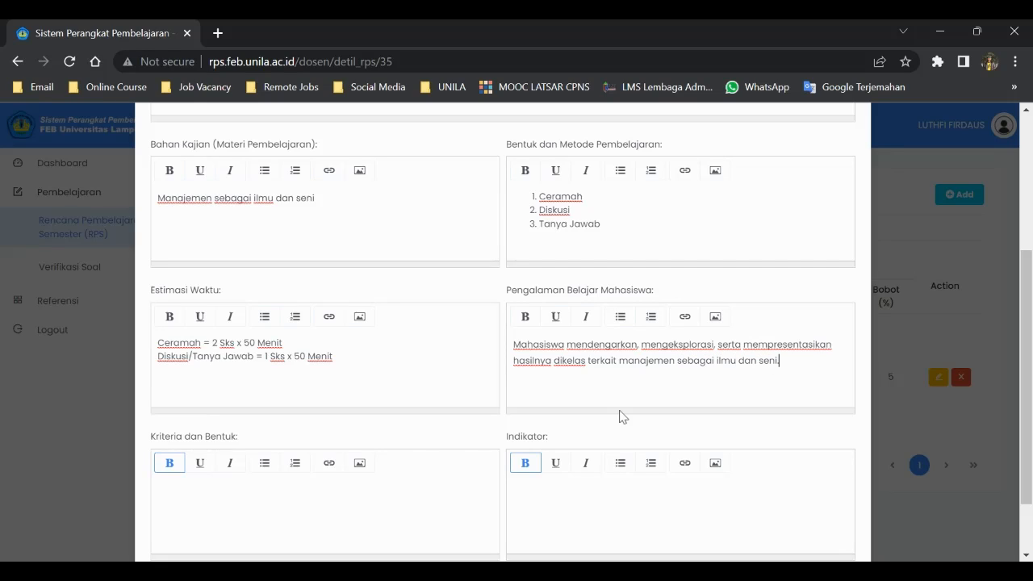
Enter "Partisipasi Kelas" under Kriteria dan Bentuk for the week 2 entry
key(Tab)
key(alt+Tab)
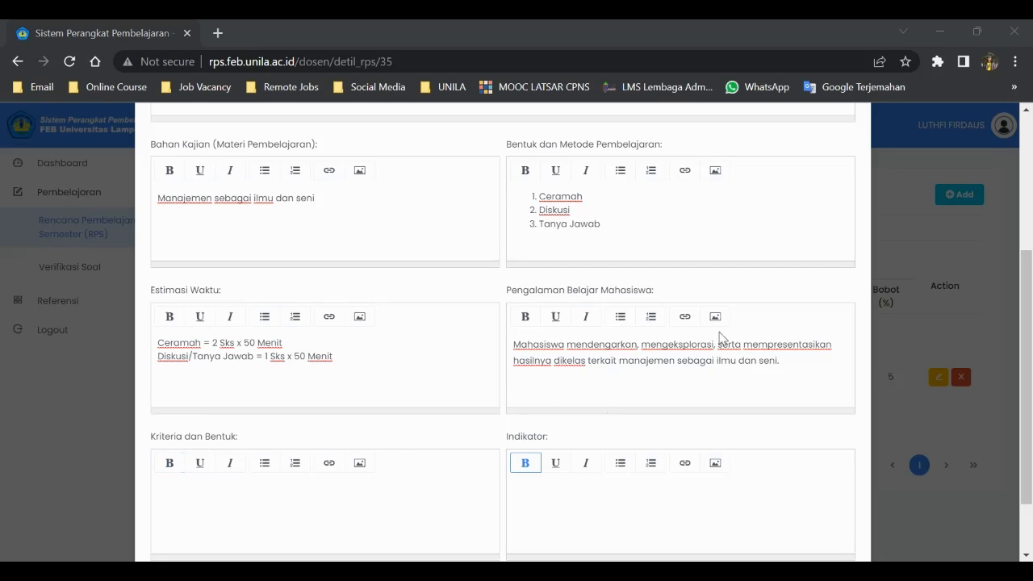
key(alt+Tab)
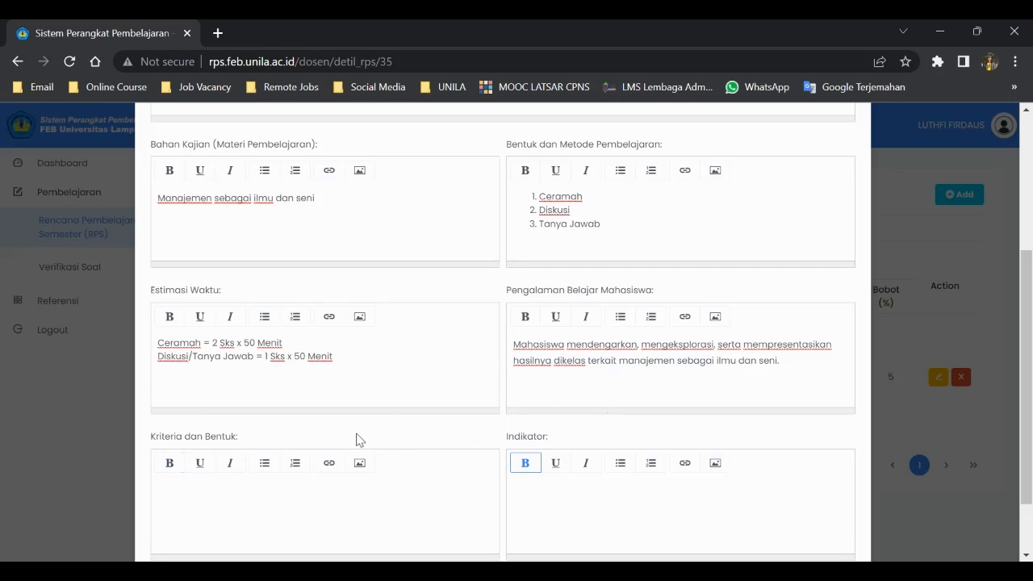
text(Partisipasi Kelas)
Fill the week 2 Indikator field with the lines "Kehadiran" and "Keaktifan Mahasiswa"
key(Tab)
key(alt+Tab)
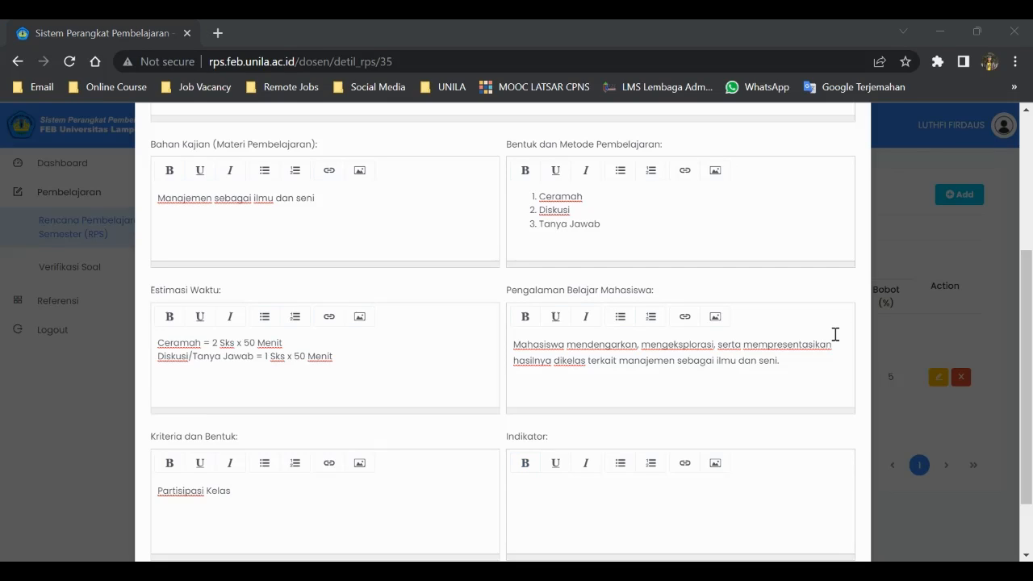
key(alt+Tab)
text(Kehadira)
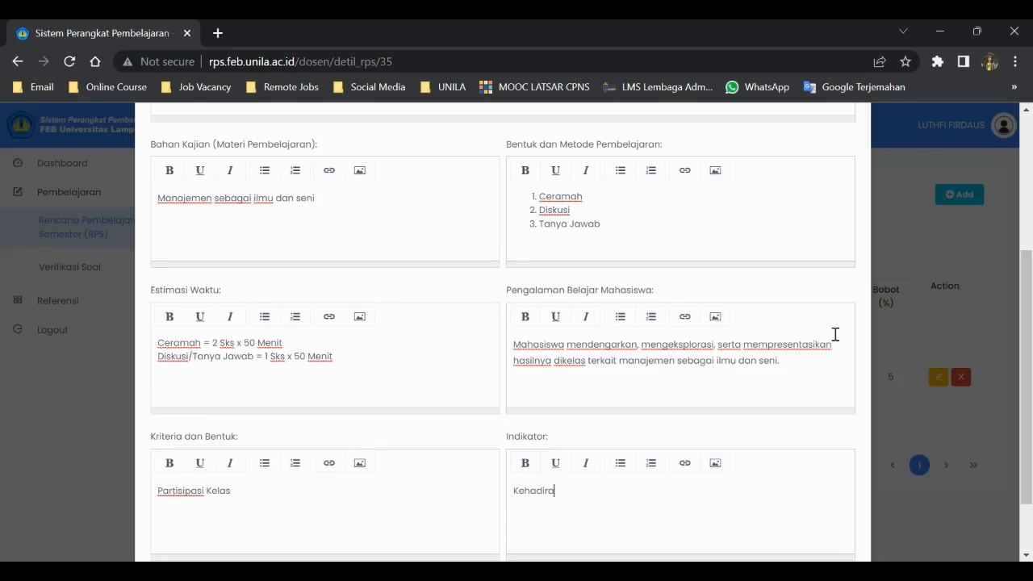
text(n dan)
key(BackSpace)
key(BackSpace)
key(BackSpace)
key(BackSpace)
key(Return)
text(P)
key(BackSpace)
text(Keaktifan Mahasiswa)
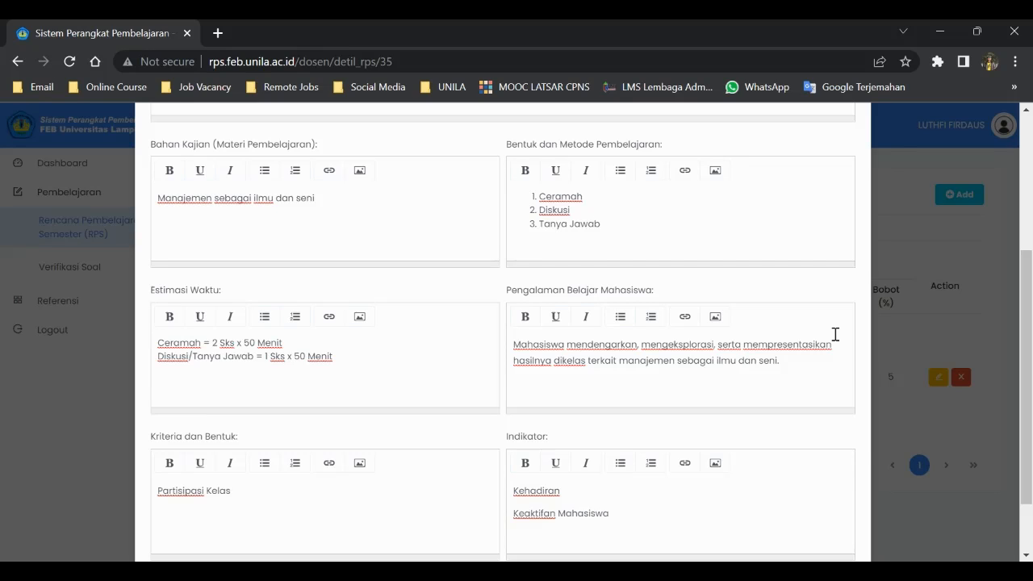
Format the week 2 Indikator lines as a numbered list and save the Sub-CPMK entry
key(ctrl+a)
scroll(844, 333, down, 1)
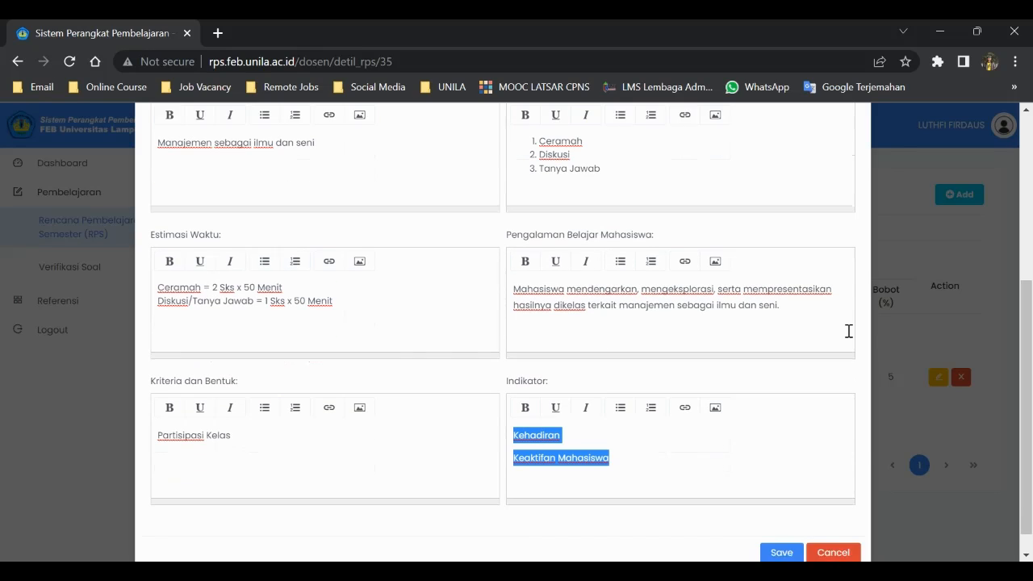
click(650, 391)
click(704, 533)
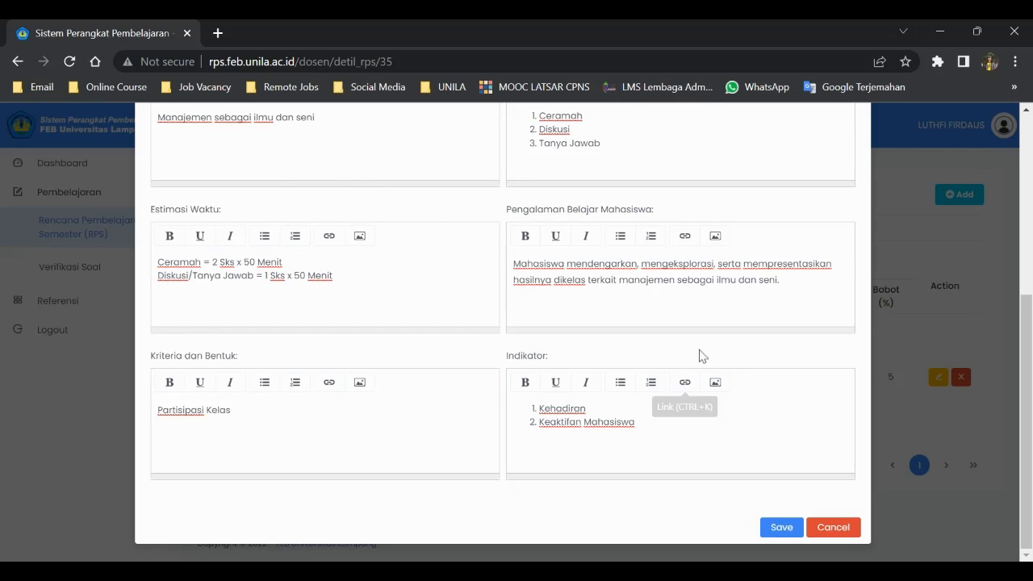
click(796, 533)
click(501, 401)
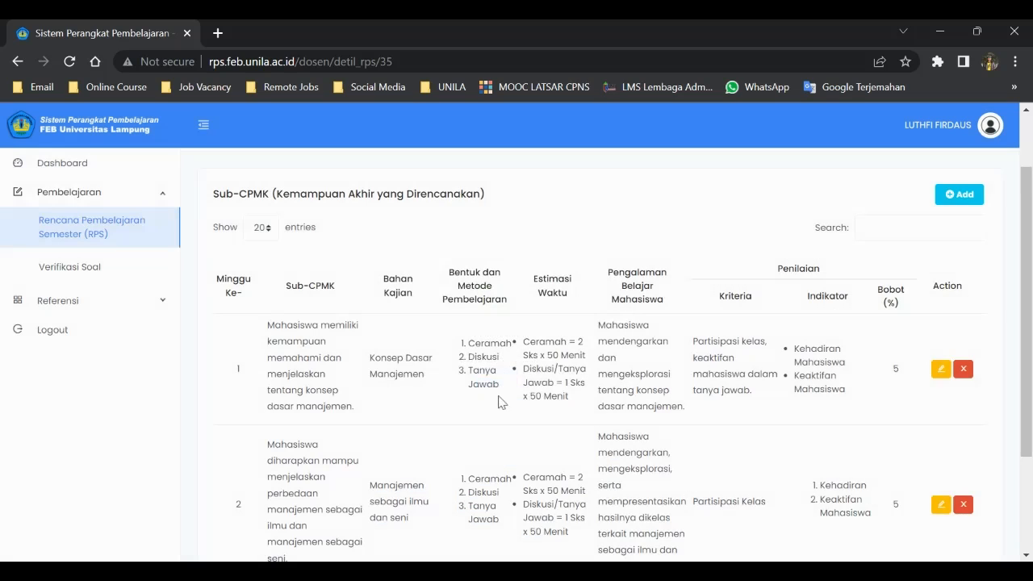
Add a Sub-CPMK entry for week 8 with a Bobot of 10% and "Ujian Tengah Semester" as the Sub-CPMK text
scroll(738, 289, down, 1)
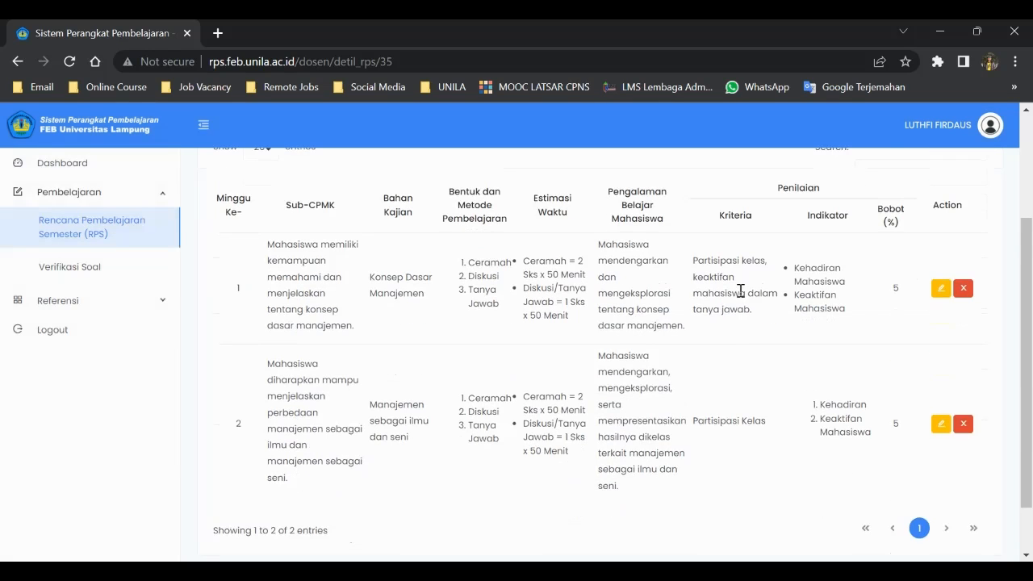
scroll(740, 291, up, 2)
scroll(741, 290, down, 2)
scroll(960, 335, up, 5)
click(951, 274)
click(200, 202)
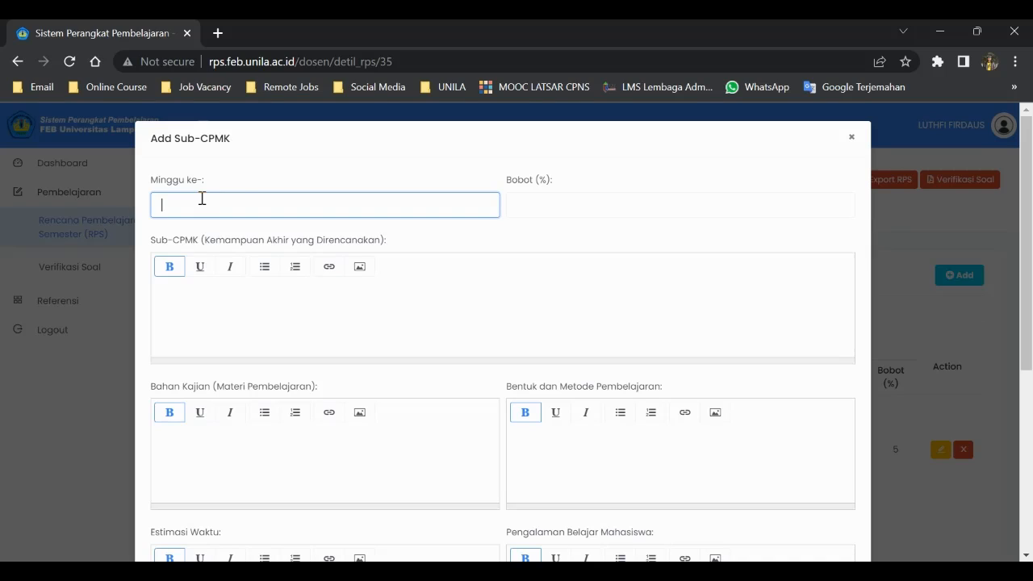
text(8)
key(Tab)
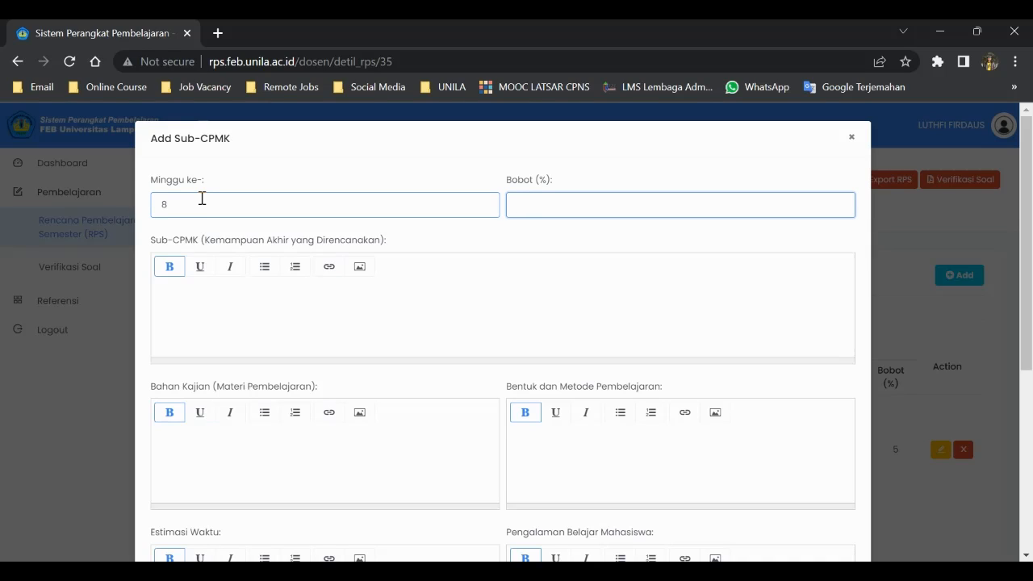
text(10)
key(Tab)
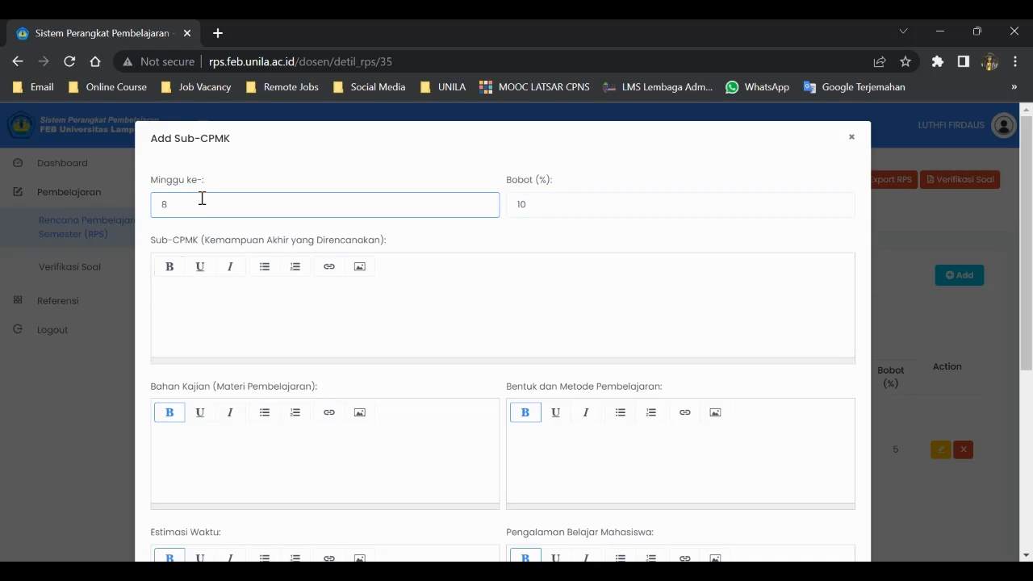
text(Ujian Tengah Semerster)
key(alt+Tab)
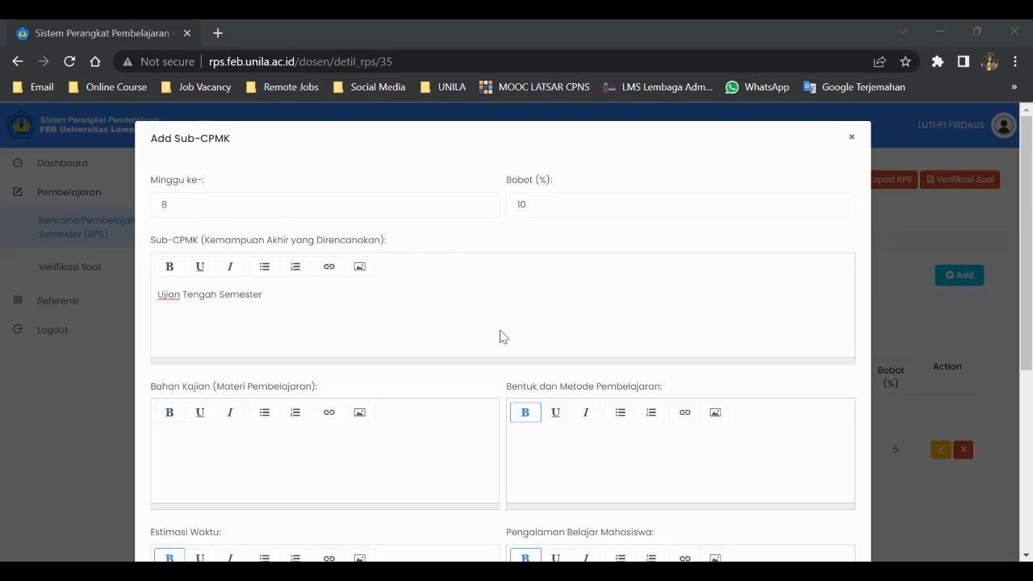
Enter "Semua Materi selama Pertengahan Semester" under Bahan Kajian for the week 8 entry
click(296, 392)
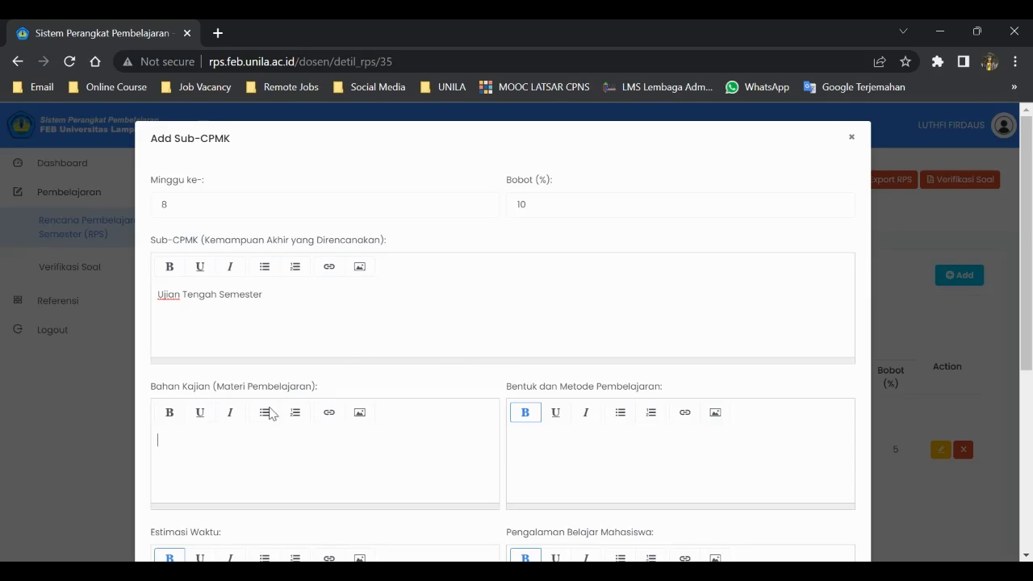
text(Semua Mate)
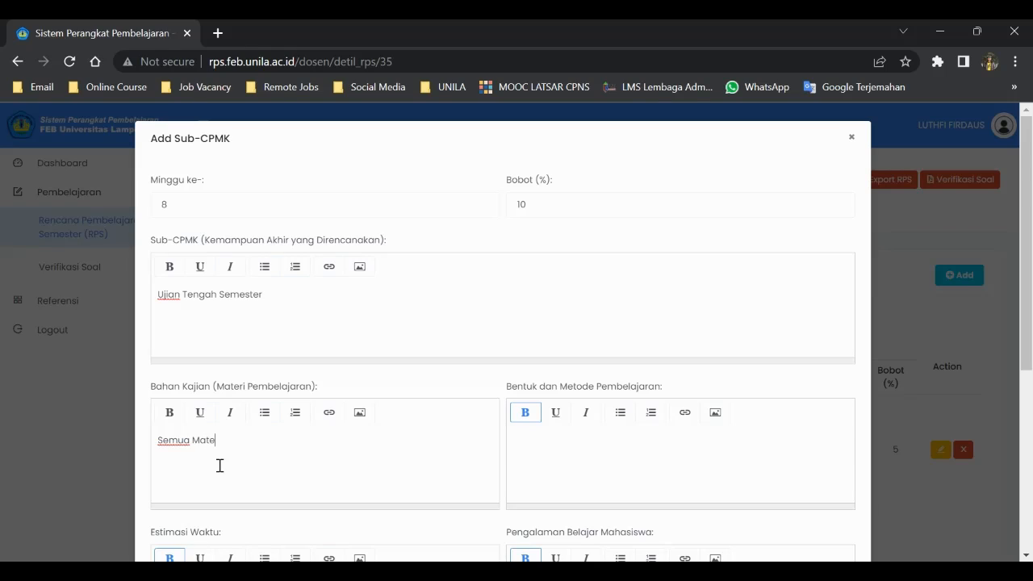
text(ri selama )
text(Pertengah)
text(an Memester)
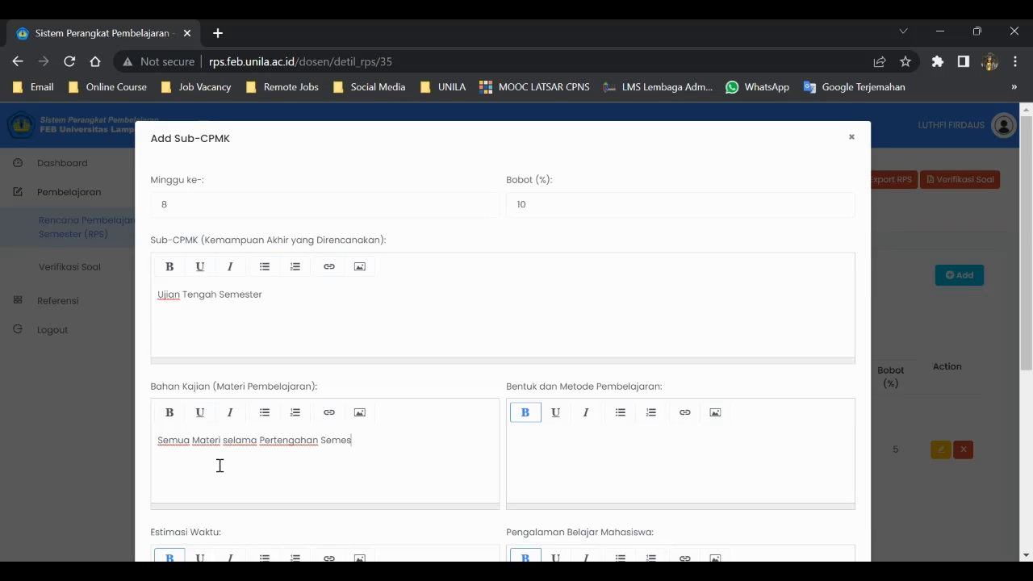
Enter "Ujian Tertulis = 3 Sks x 50 Menit" as the Estimasi Waktu of the week 8 entry
key(Tab)
text(Ujian Tertulis = 3 Sks x 50 Menit)
scroll(872, 386, down, 3)
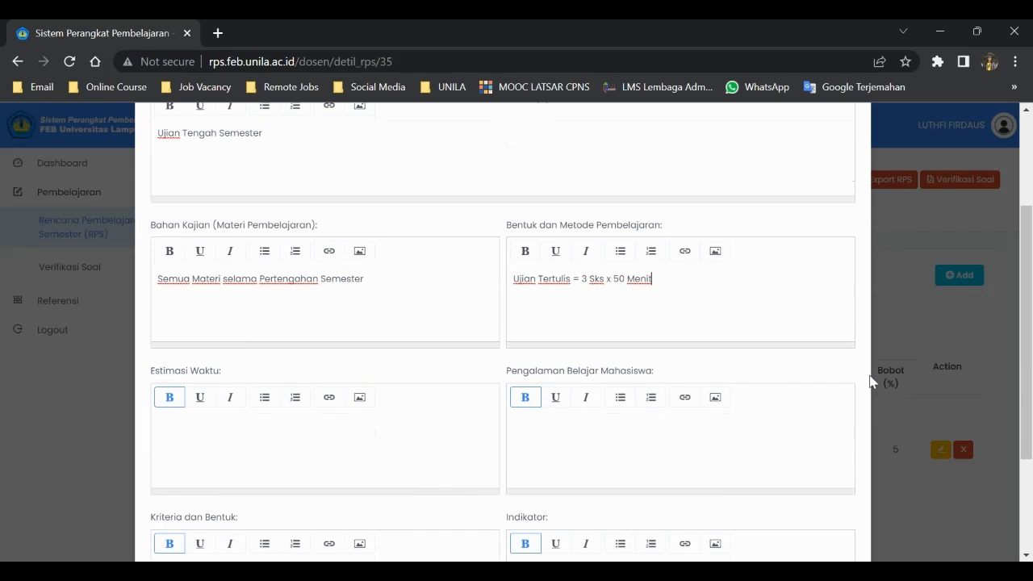
click(342, 376)
drag(651, 198, 415, 198)
key(ctrl+x)
click(371, 330)
key(ctrl+v)
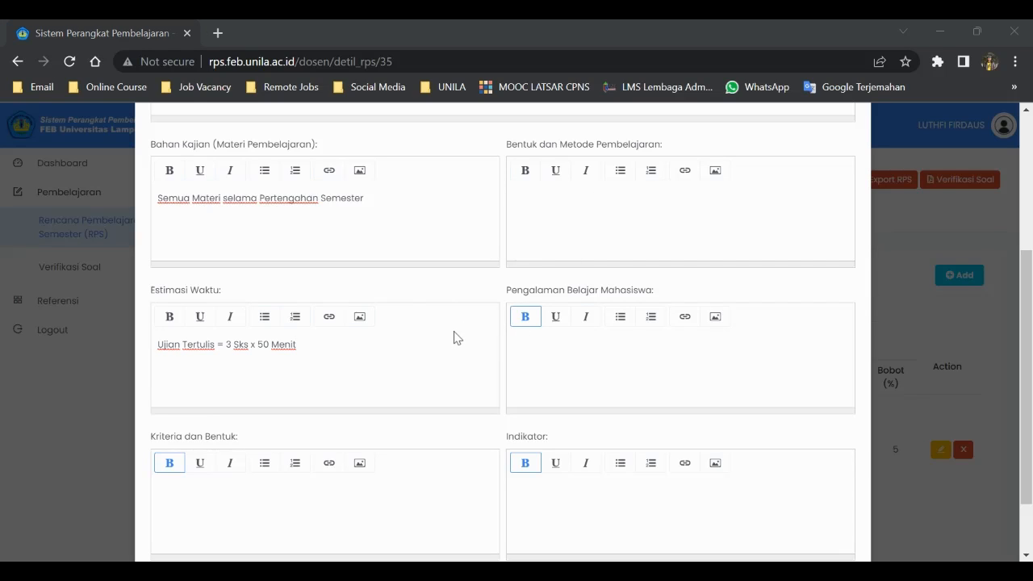
Fill Bentuk dan Metode Pembelajaran of the week 8 entry with "Ujian Tertulis"
click(551, 265)
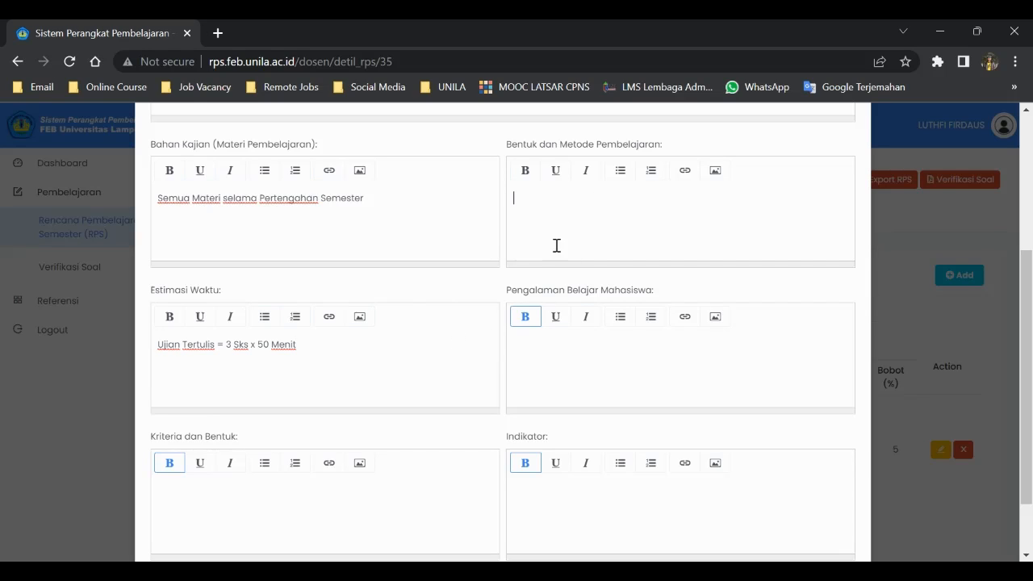
key(ctrl+v)
click(397, 354)
Enter "Mahasiswa mampu menjawab pertanyan, dan menjelaskan tentang materi yang sudah dipelajari selama pertengahan semester." under Pengalaman Belajar Mahasiswa
click(637, 351)
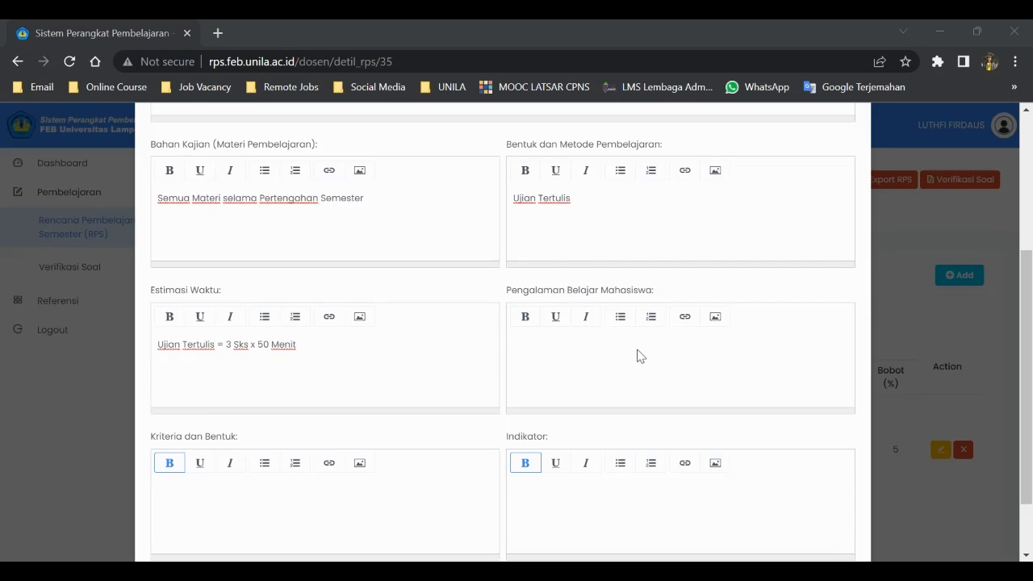
click(697, 386)
key(ctrl+v)
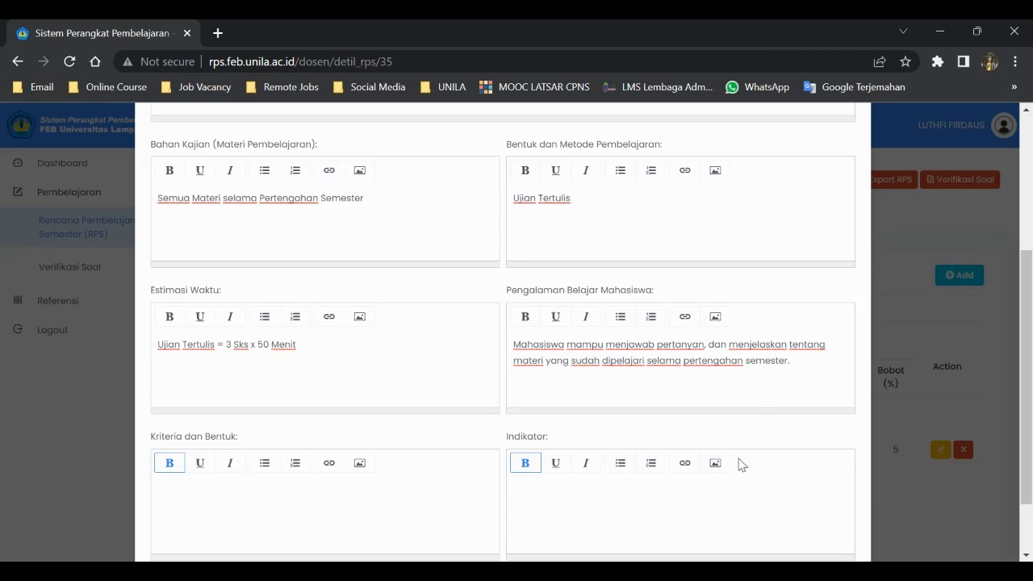
Enter "Ujian Tertulis" under Kriteria dan Bentuk for the week 8 entry
scroll(711, 391, down, 1)
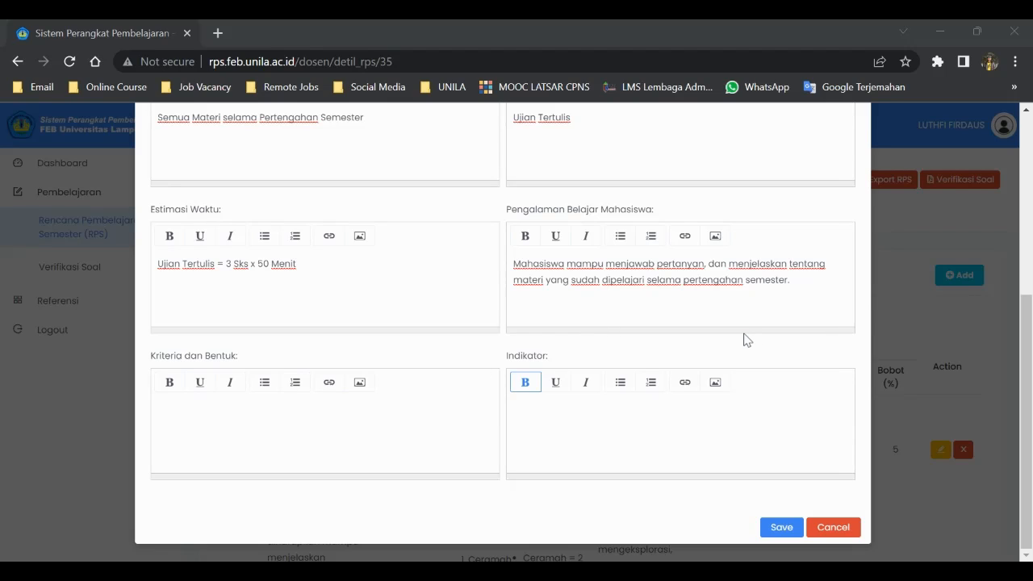
key(alt+Tab)
text(Ujian Ter)
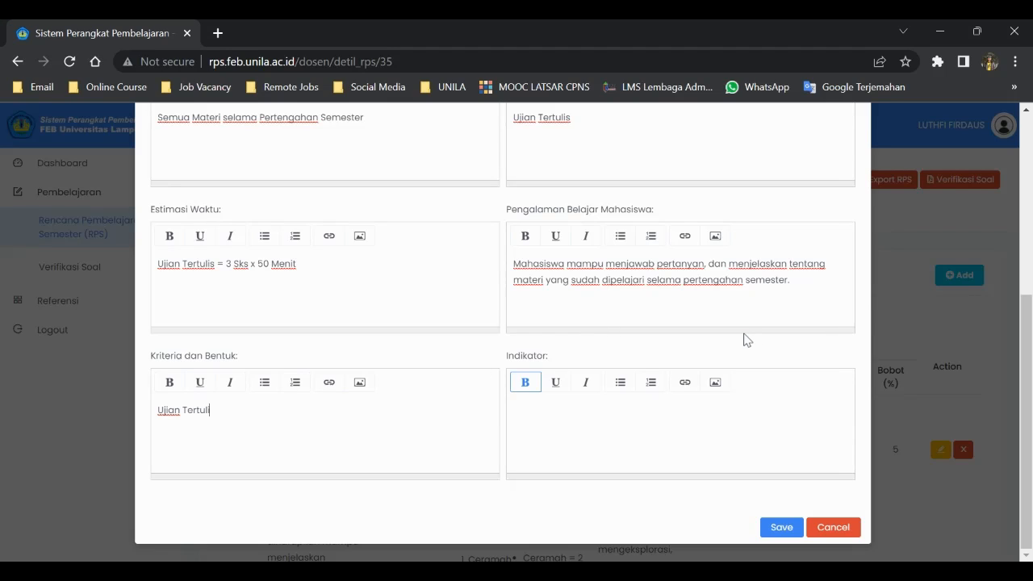
key(alt+Tab)
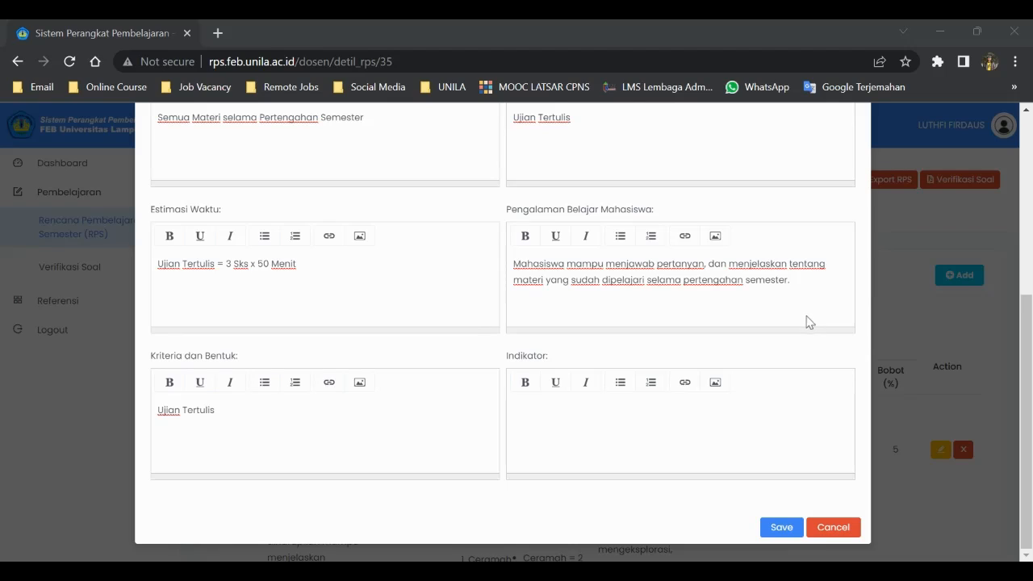
Enter "Hasil Jawaban UTS" as the week 8 Indikator and save the entry
click(600, 431)
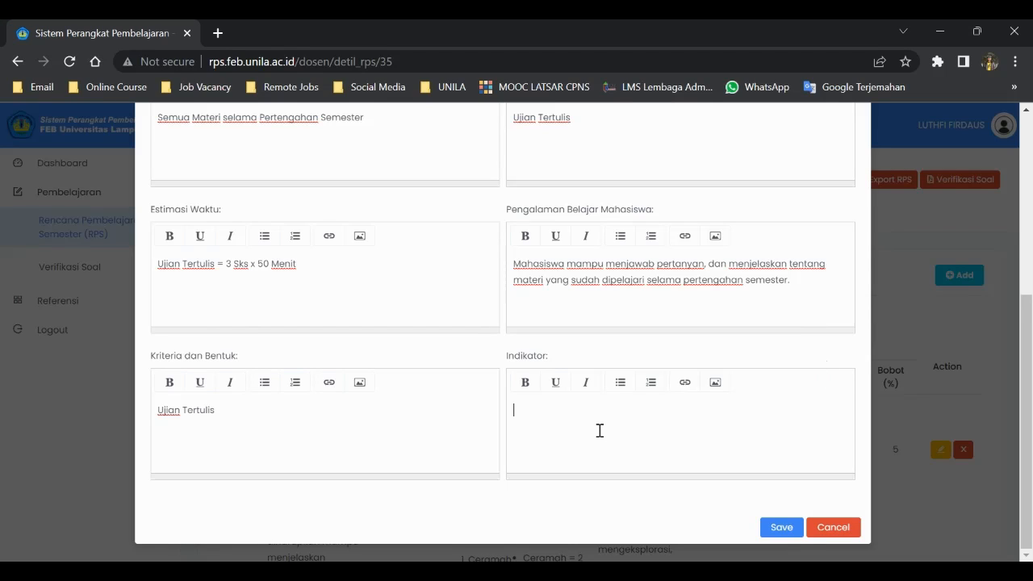
key(ctrl+v)
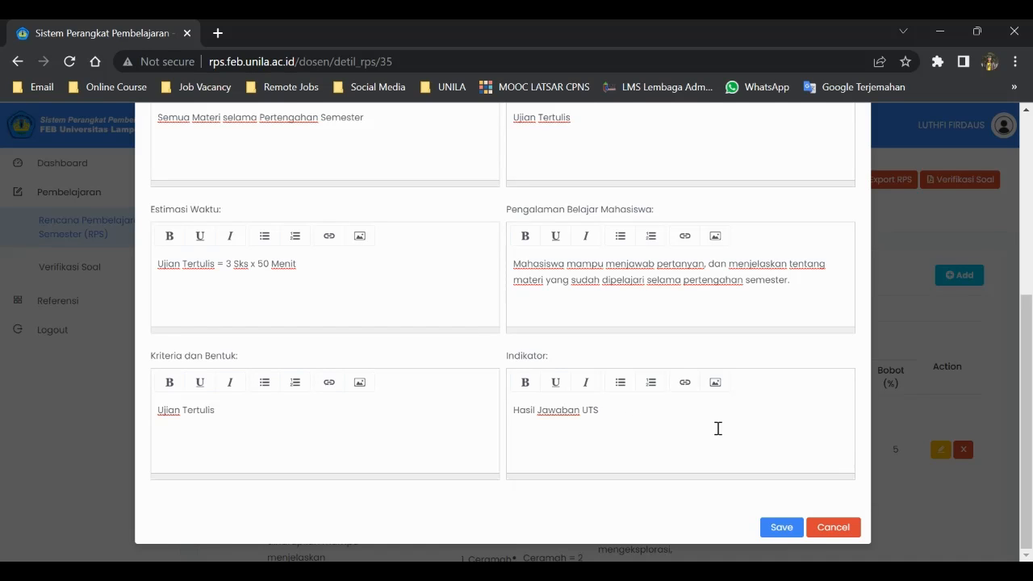
click(784, 527)
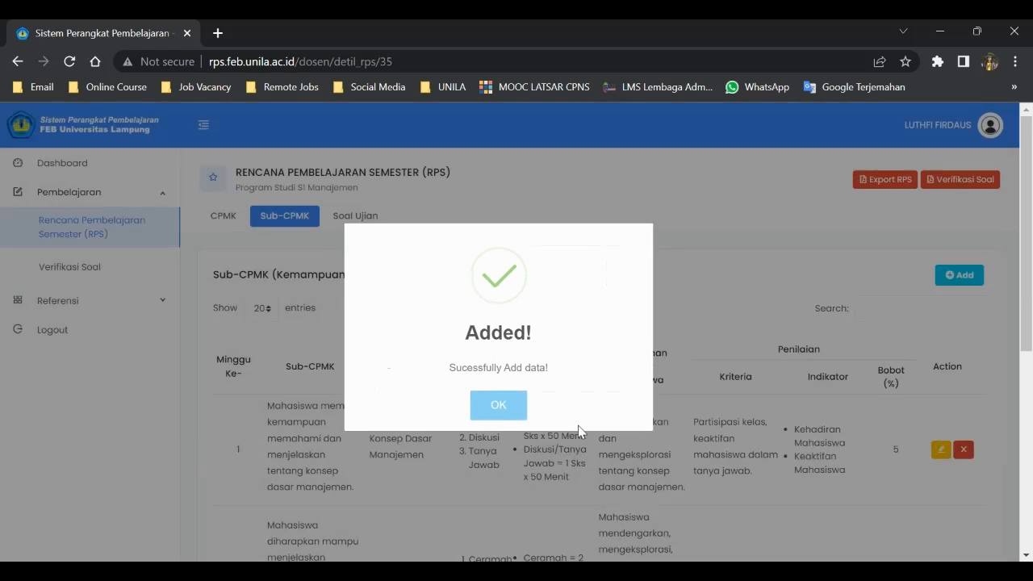
Review the fields of the saved week 8 row in the Sub-CPMK table
scroll(593, 340, down, 3)
scroll(593, 339, down, 2)
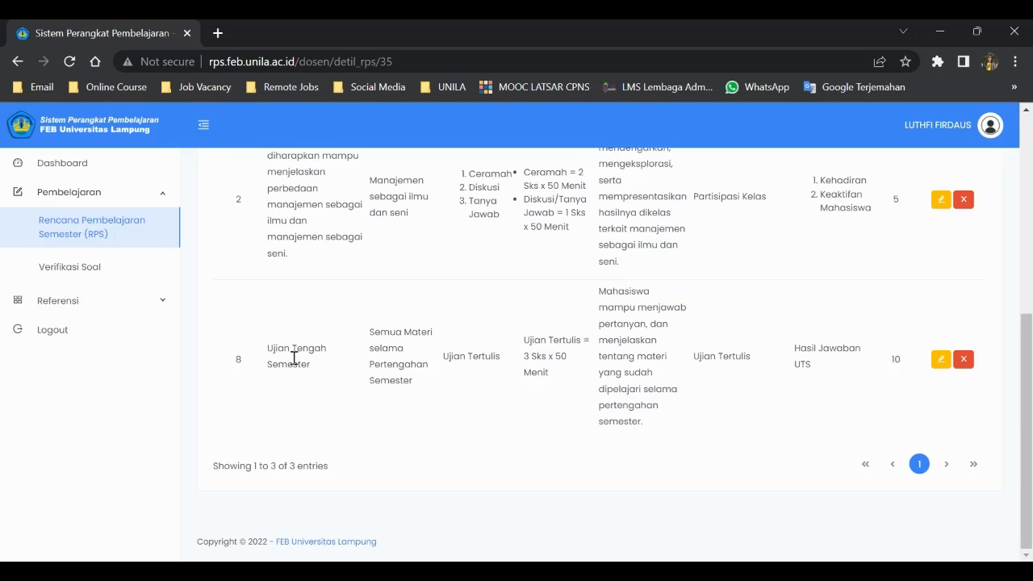
drag(270, 348, 829, 358)
click(858, 382)
scroll(849, 388, up, 1)
scroll(849, 389, down, 1)
scroll(461, 249, up, 5)
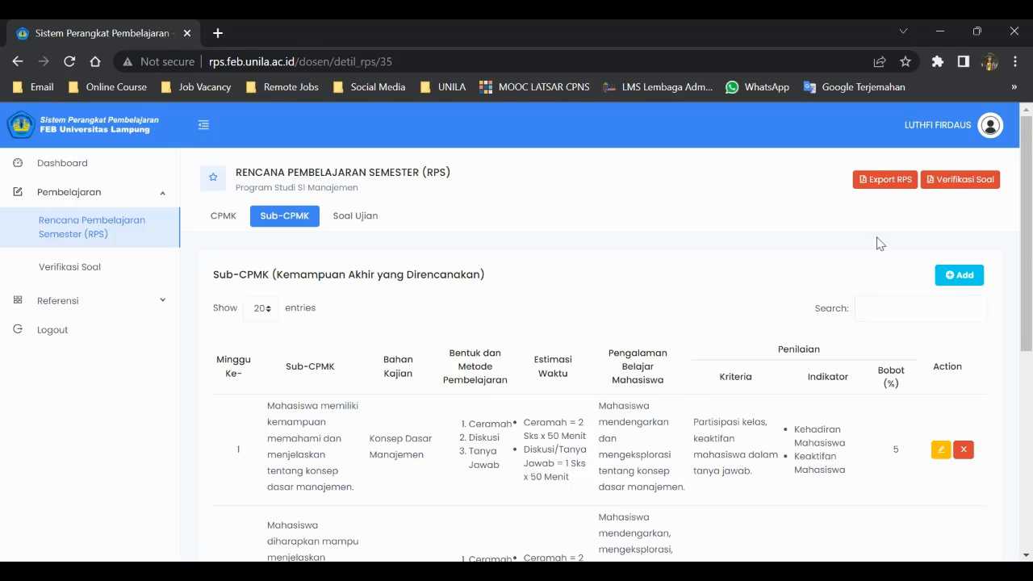
Export the RPS as a PDF and review its course details, learning outcomes, references and weekly Sub-CPMK table
click(902, 190)
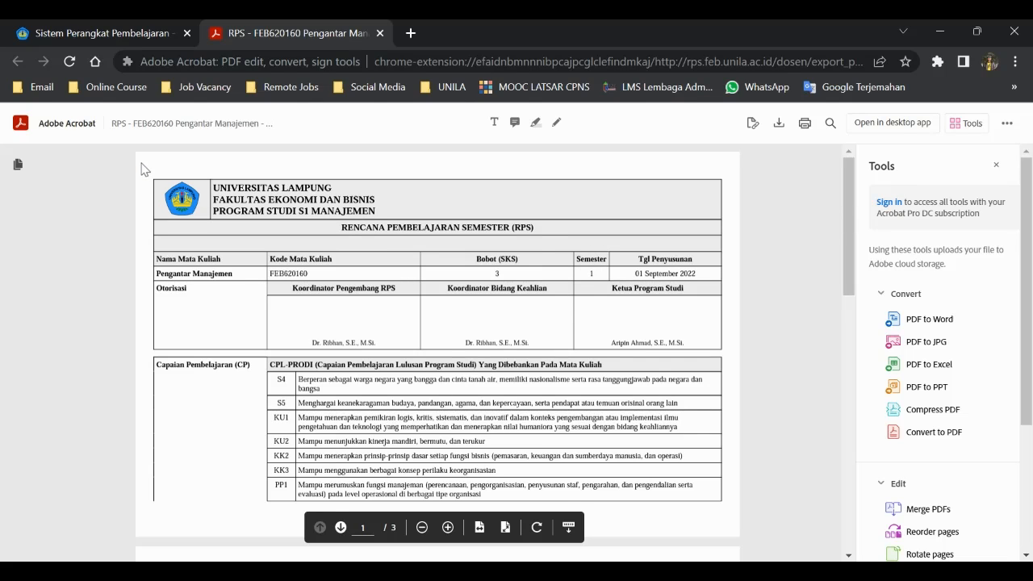
scroll(141, 168, down, 8)
scroll(141, 168, down, 4)
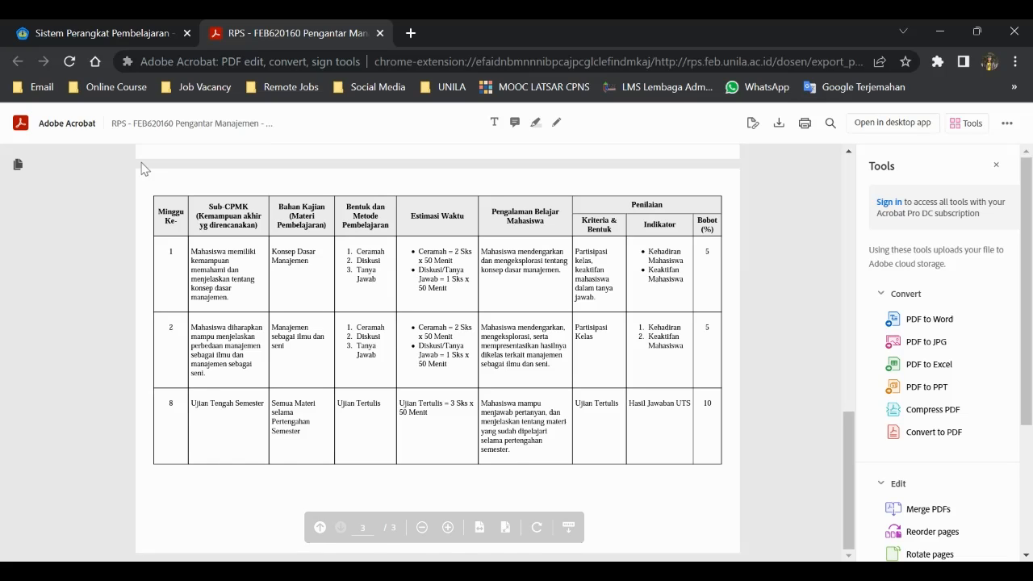
scroll(141, 168, up, 3)
scroll(142, 168, up, 12)
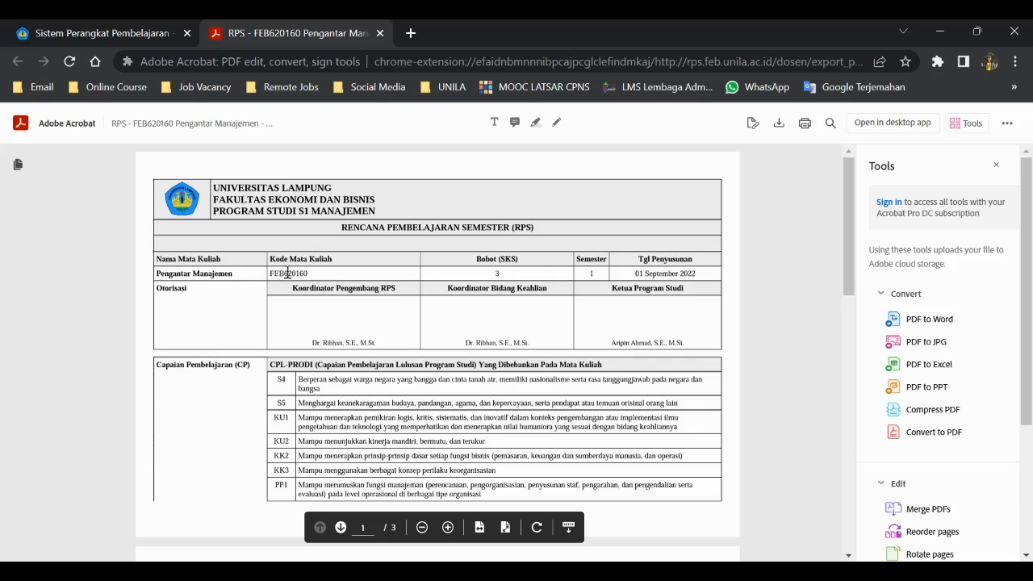
drag(158, 273, 243, 270)
click(275, 272)
scroll(424, 354, down, 2)
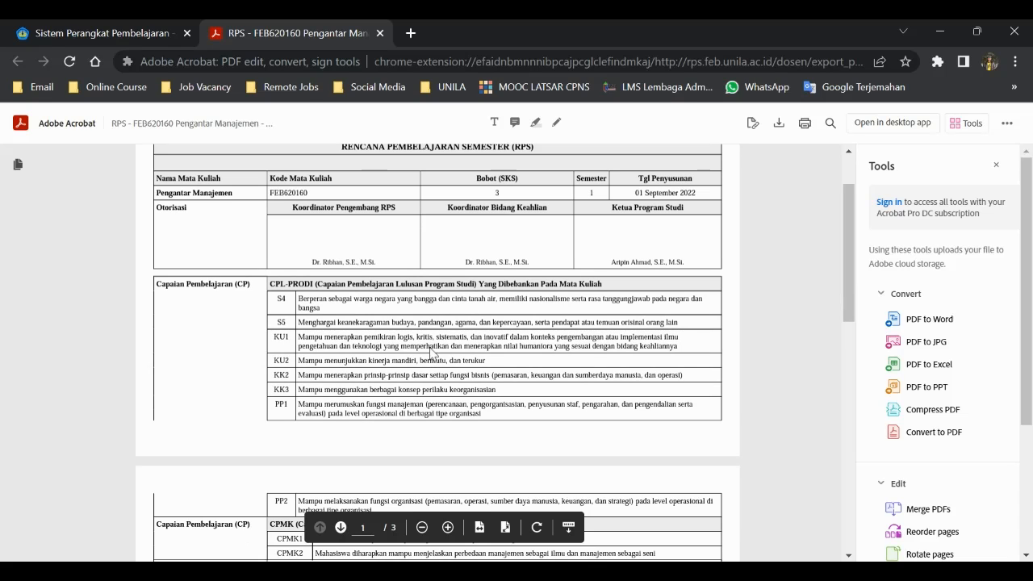
scroll(231, 316, down, 5)
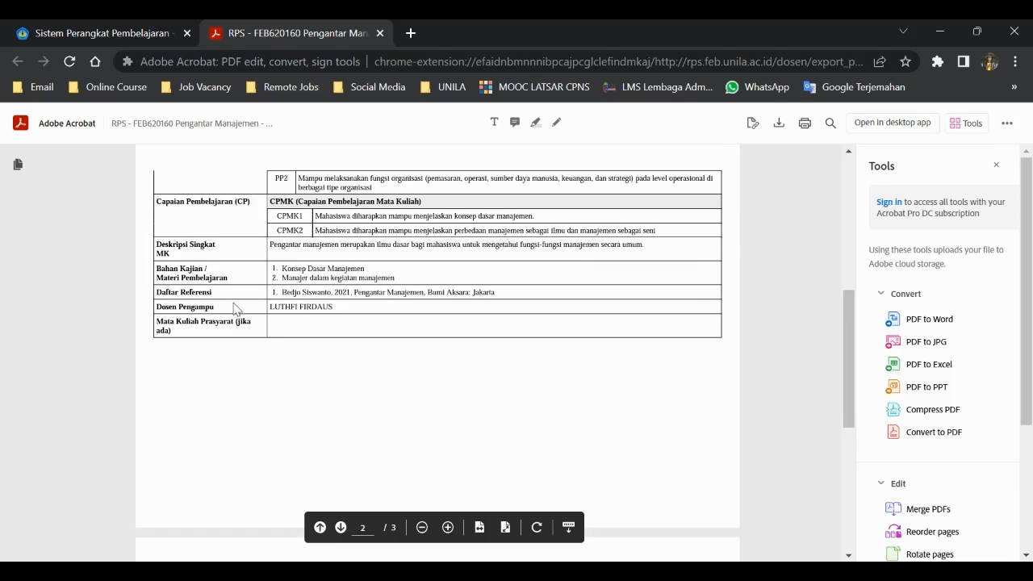
scroll(236, 309, down, 4)
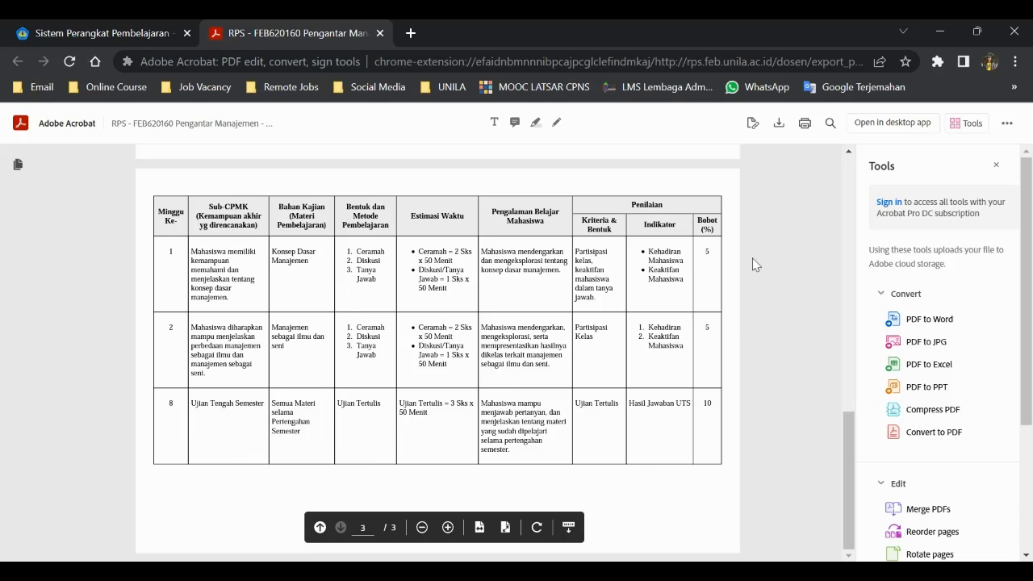
Download the exported RPS PDF, open the downloaded file and look through its pages
click(780, 126)
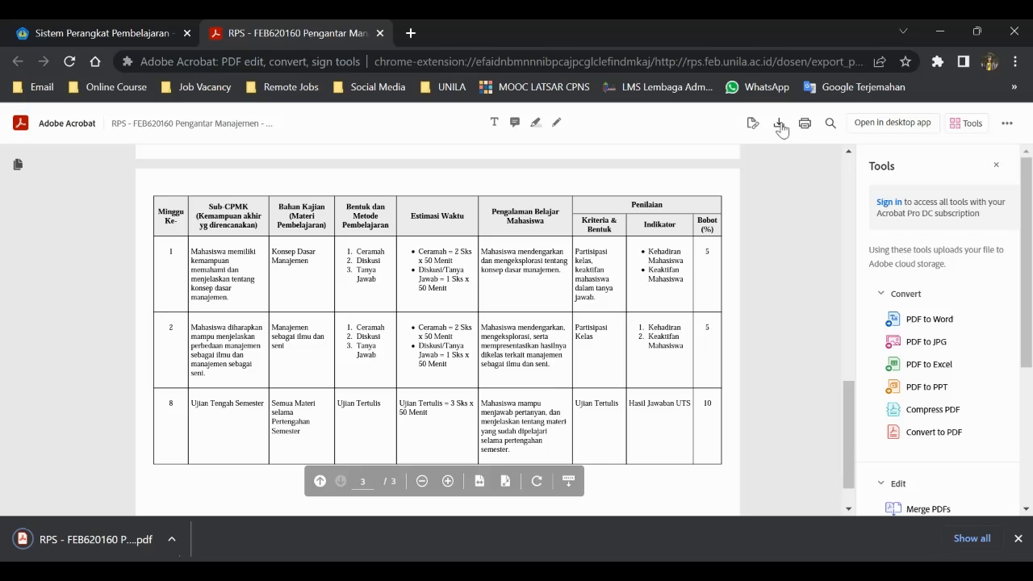
click(112, 542)
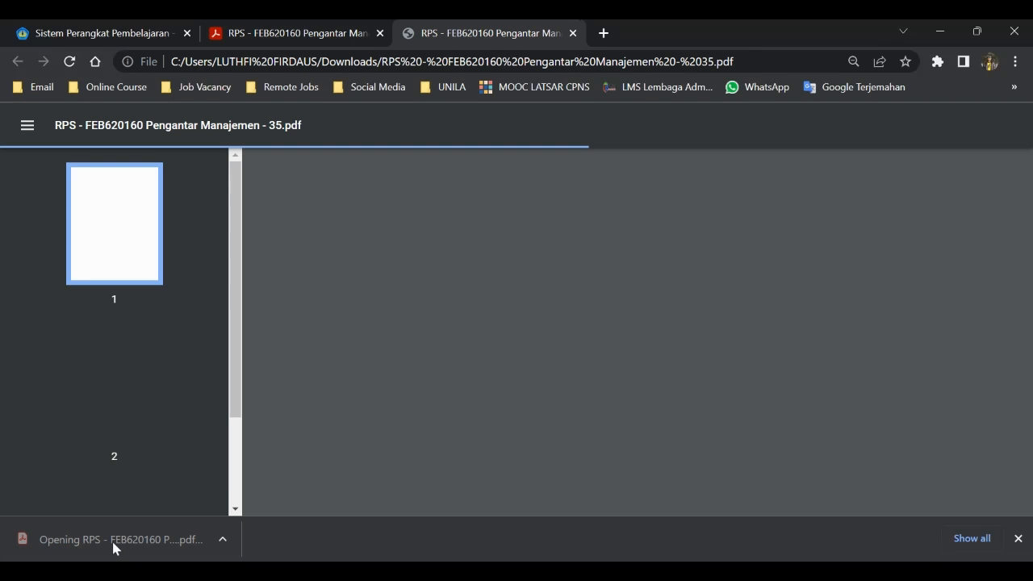
scroll(749, 343, down, 5)
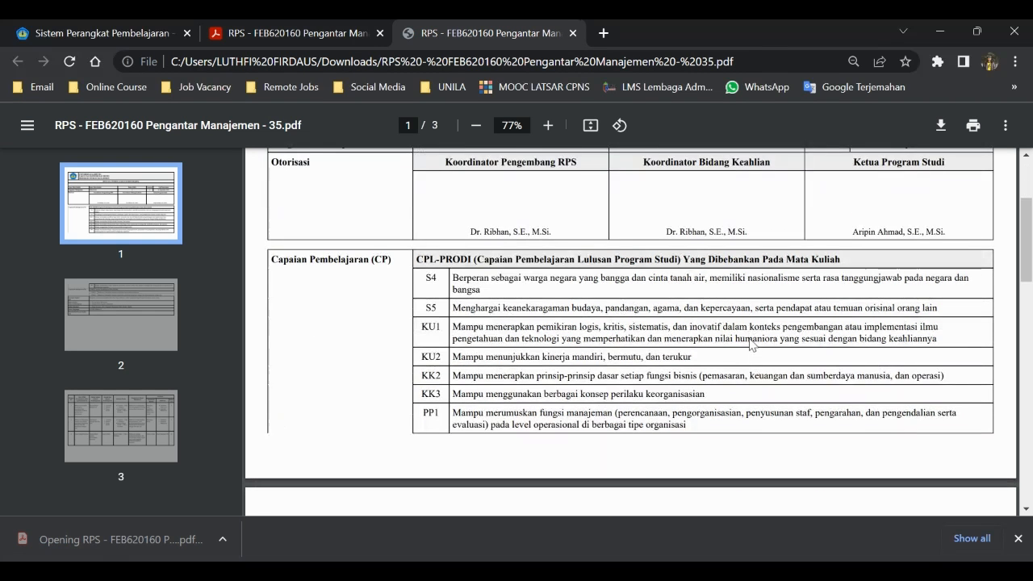
scroll(748, 340, down, 10)
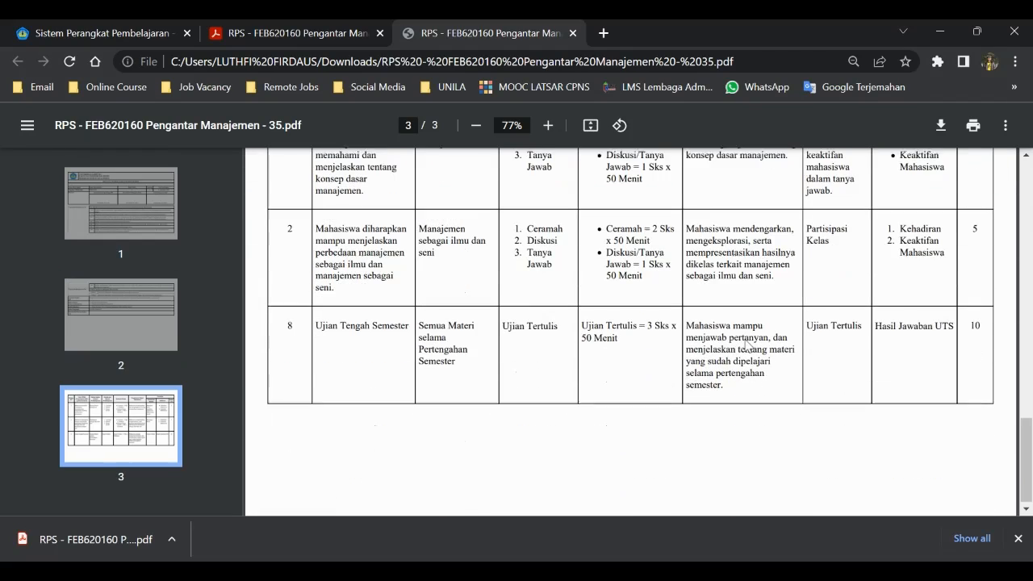
scroll(746, 343, up, 15)
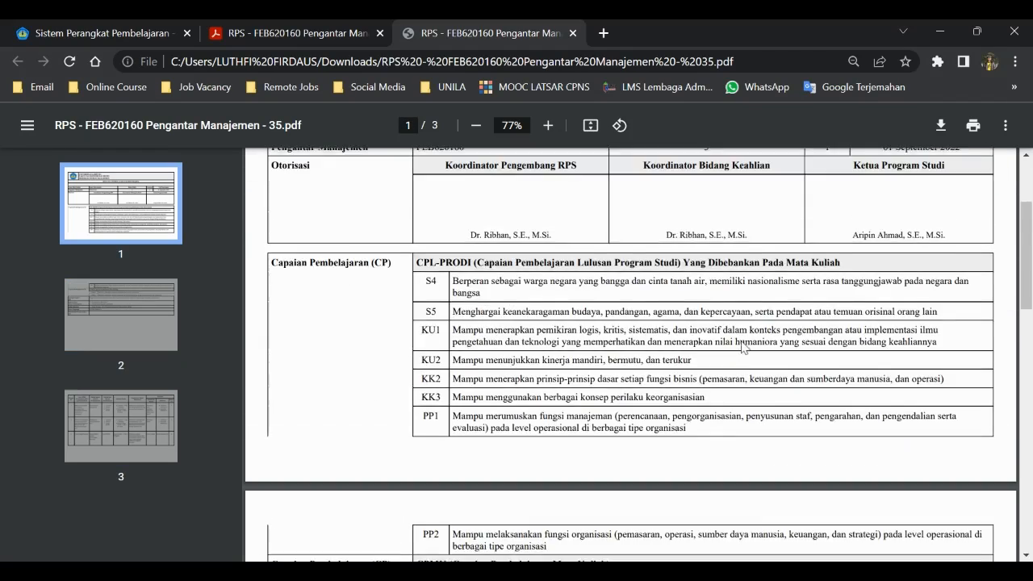